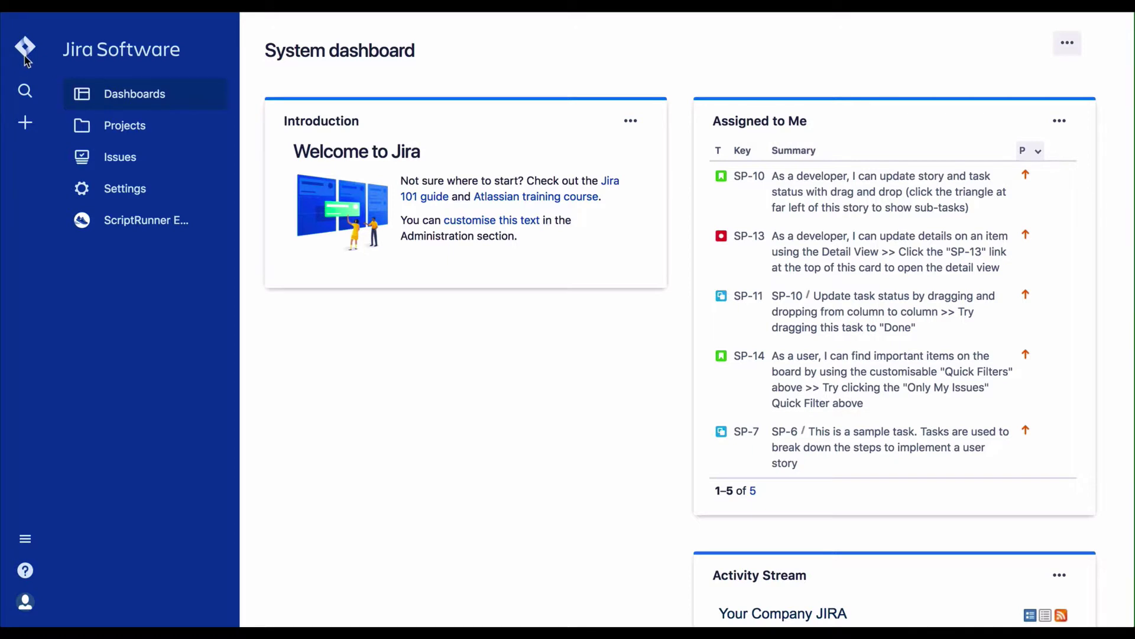
Step: Go through Settings and Add-ons to the ScriptRunner Script Console and scroll through its page
click(162, 196)
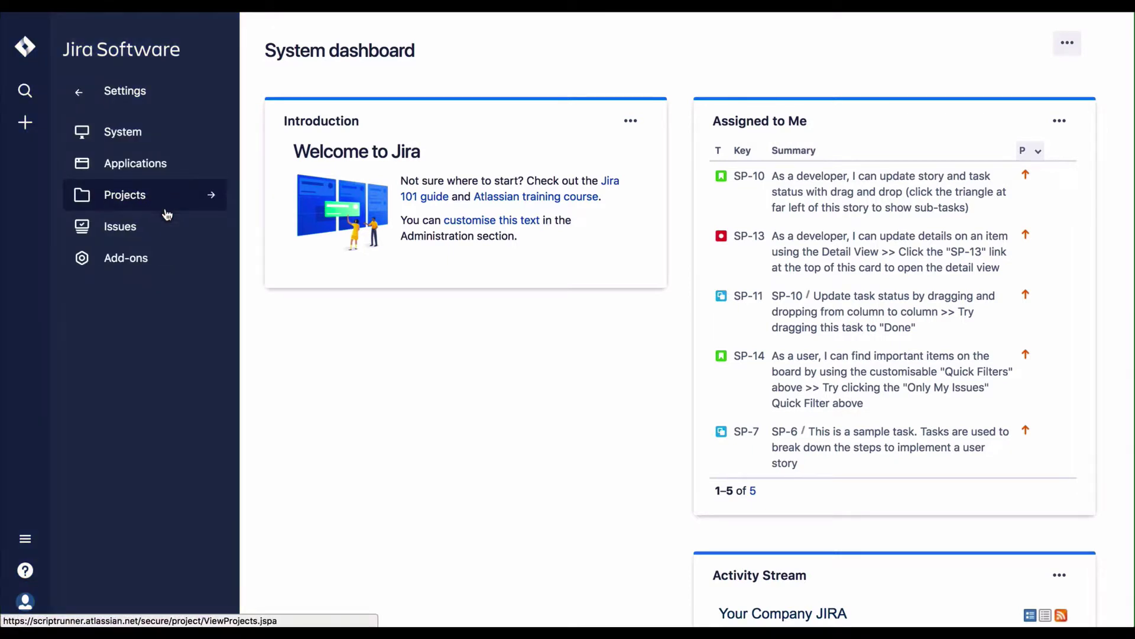
click(153, 258)
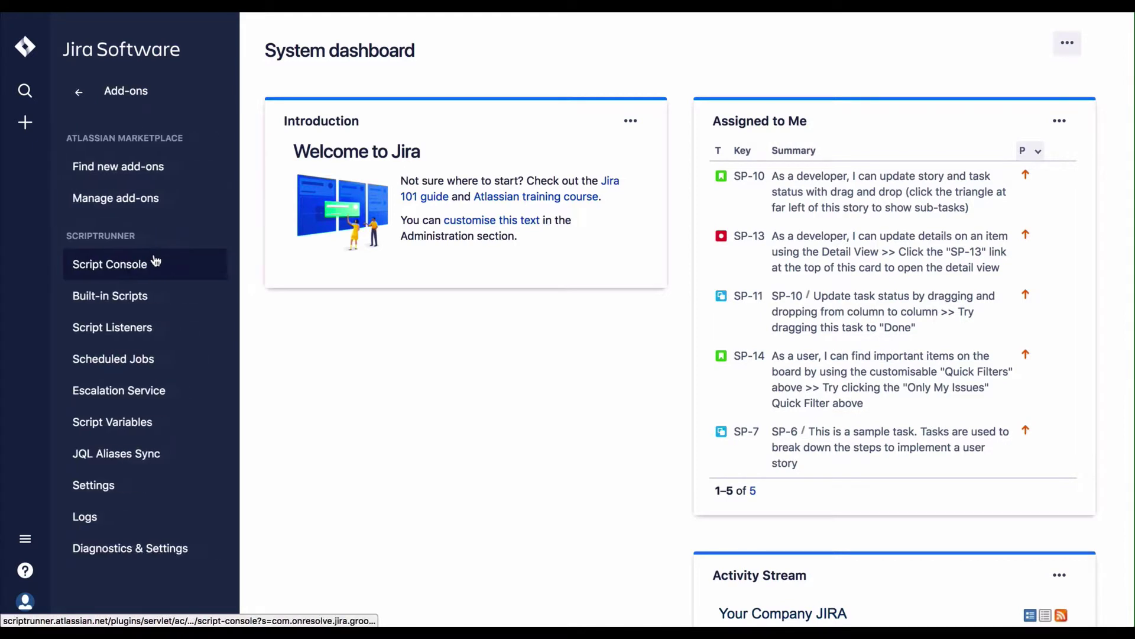
click(154, 275)
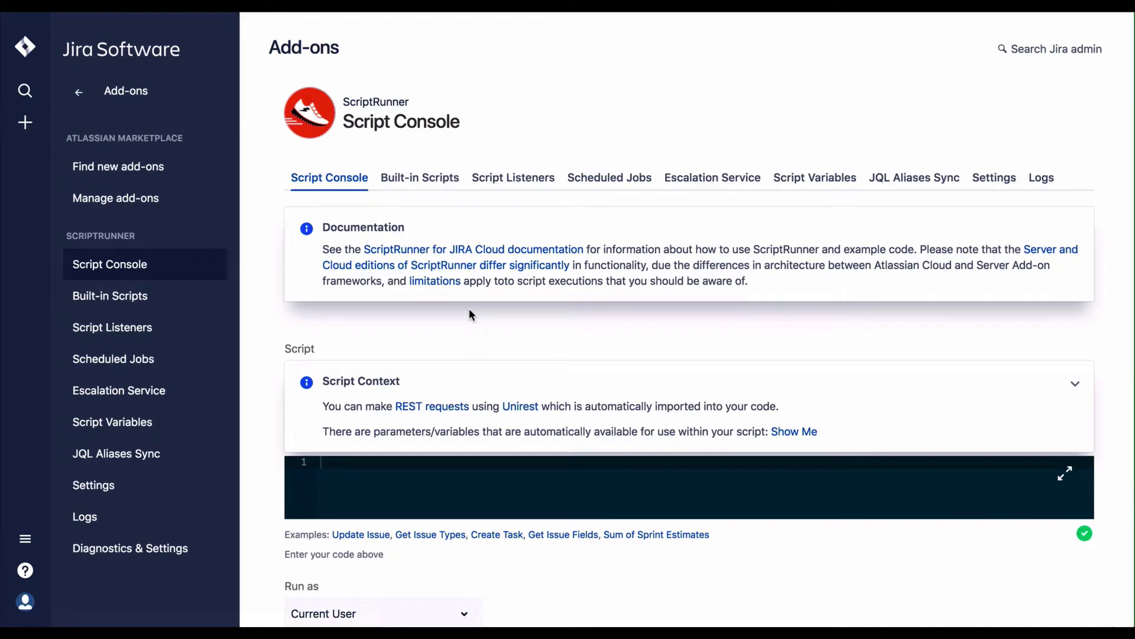
scroll(470, 310, down, 2)
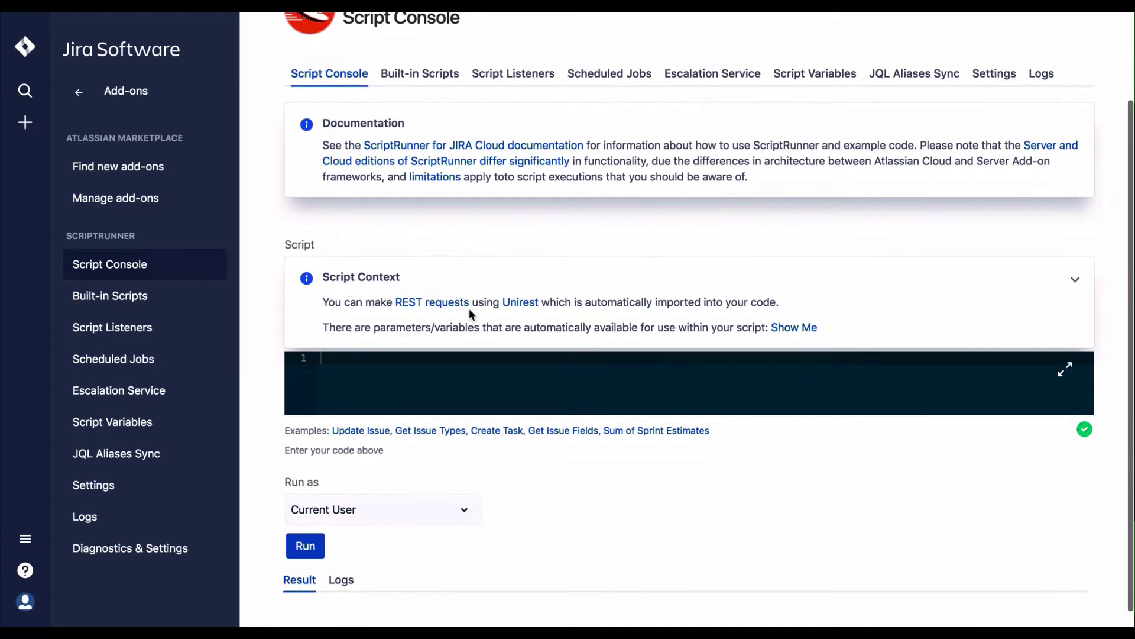
scroll(469, 309, down, 1)
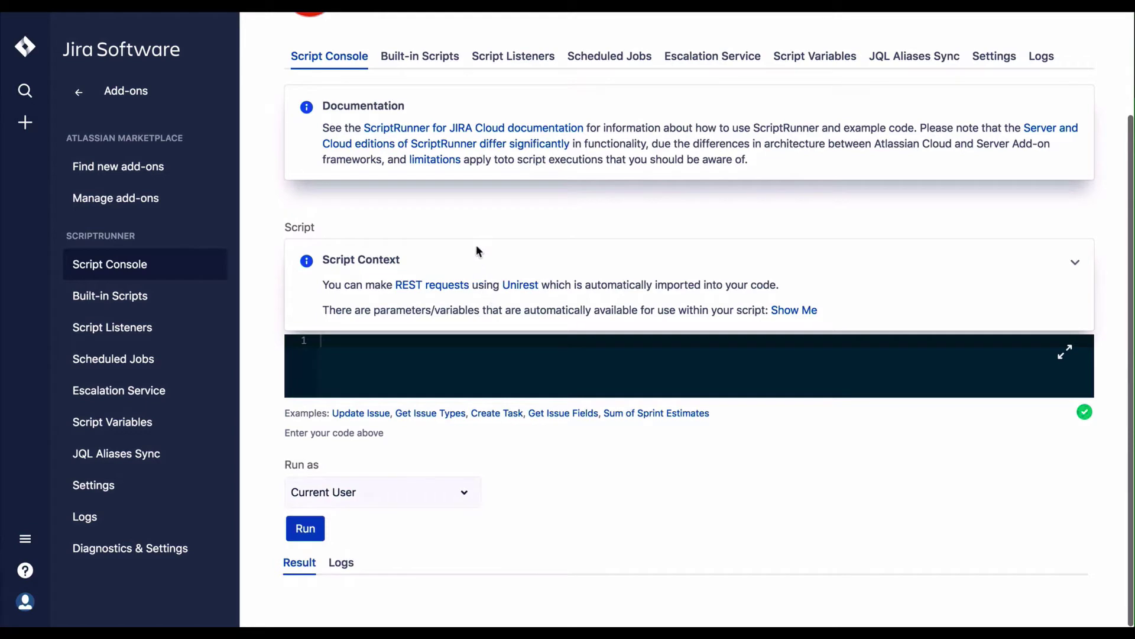
scroll(477, 244, up, 2)
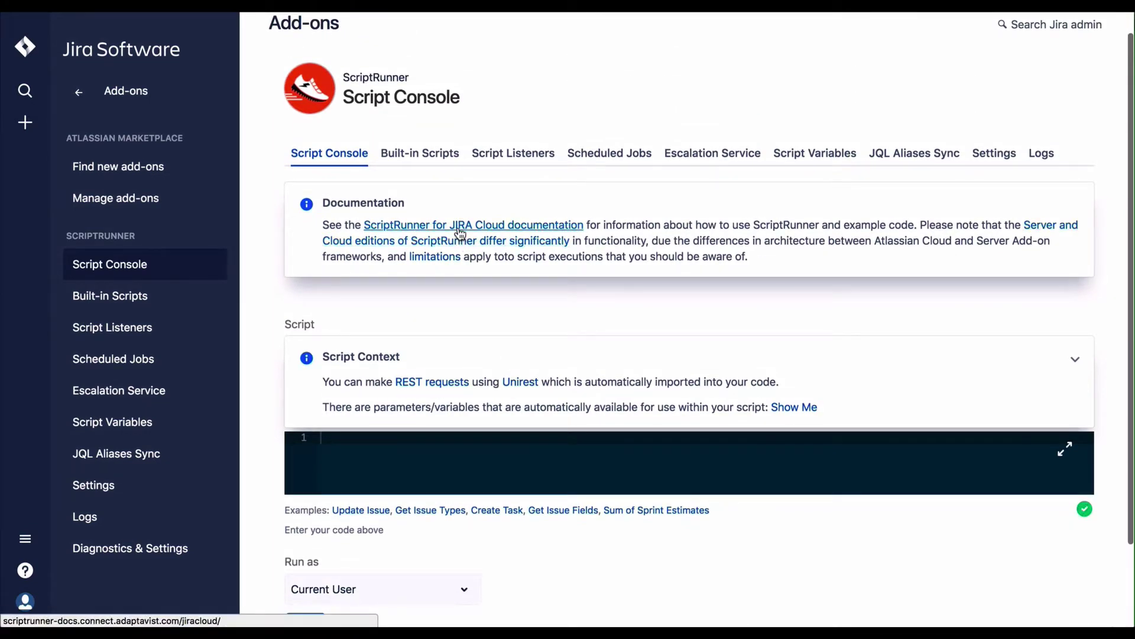
Step: Open the ScriptRunner for JIRA Cloud documentation link in a new tab and switch to it
right_click(459, 231)
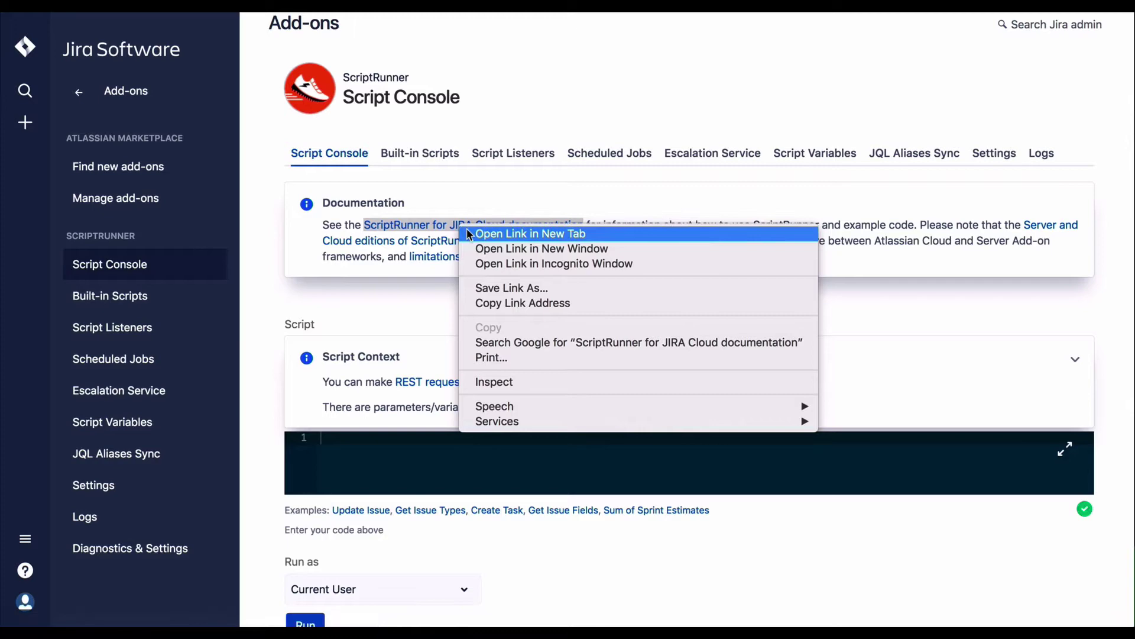
click(466, 229)
scroll(468, 235, down, 1)
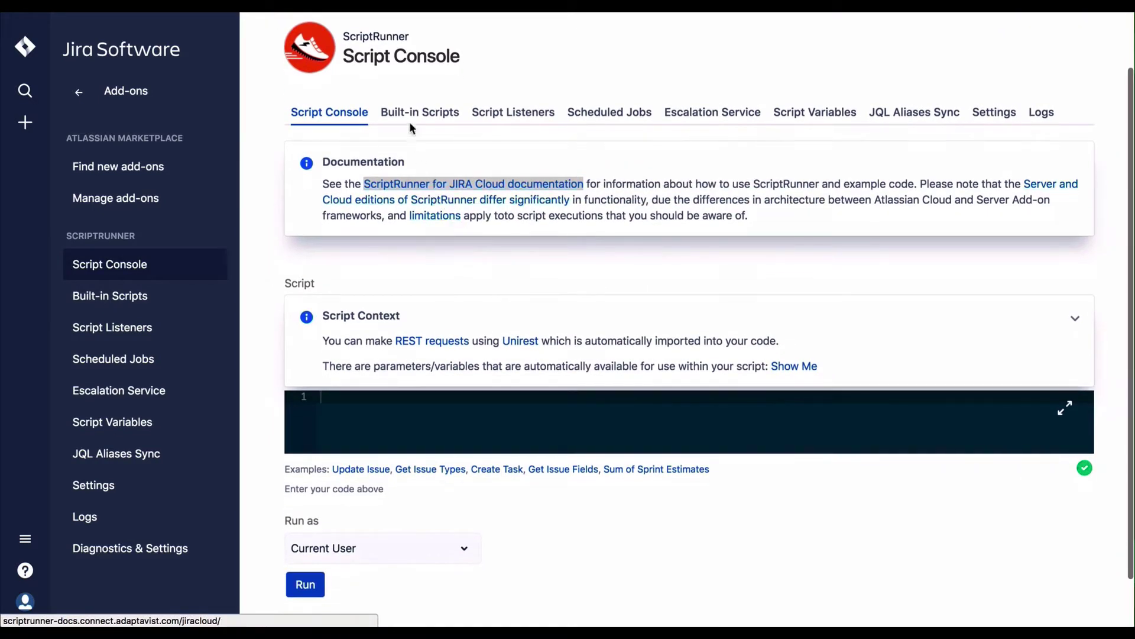
key(ctrl+Tab)
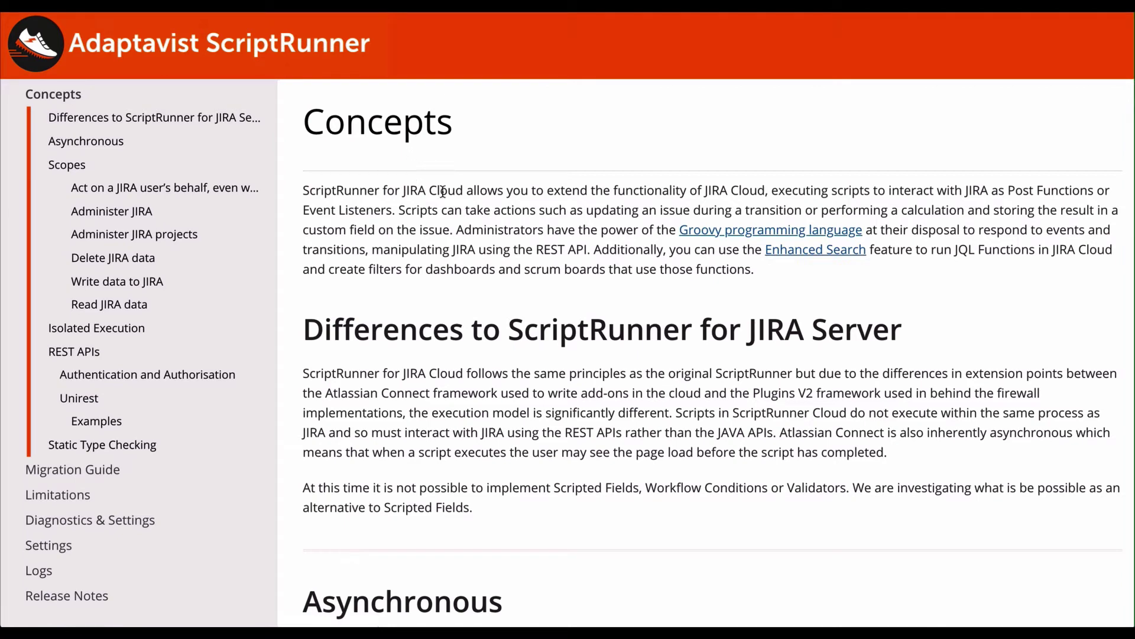
Step: Read down the Concepts page through Scopes, Isolated Execution and REST APIs
scroll(468, 211, down, 3)
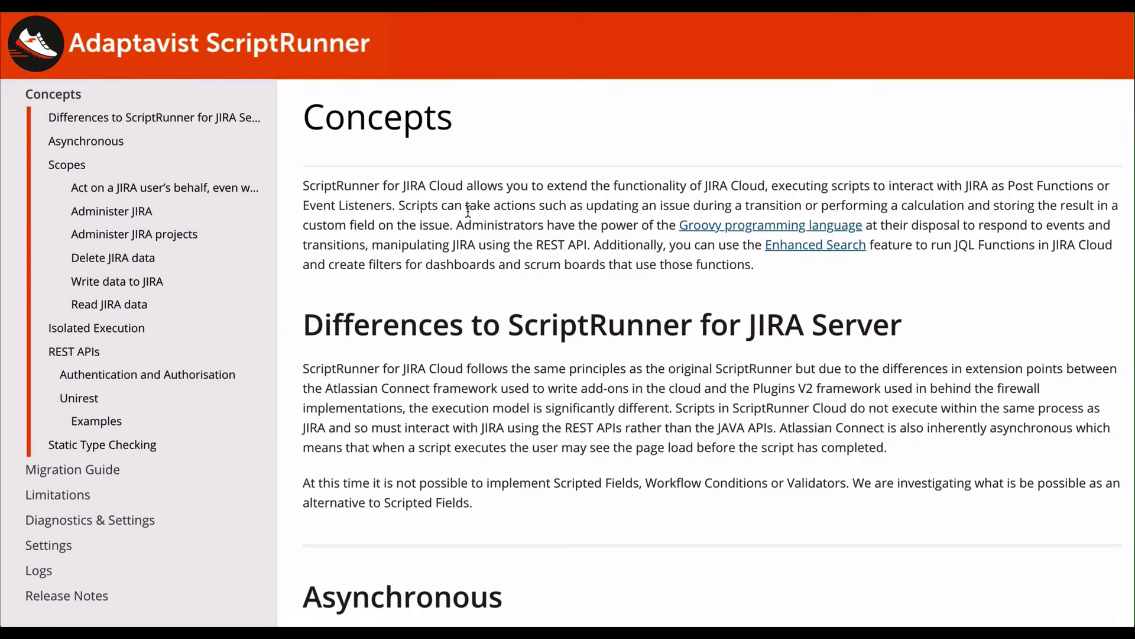
scroll(467, 208, down, 1)
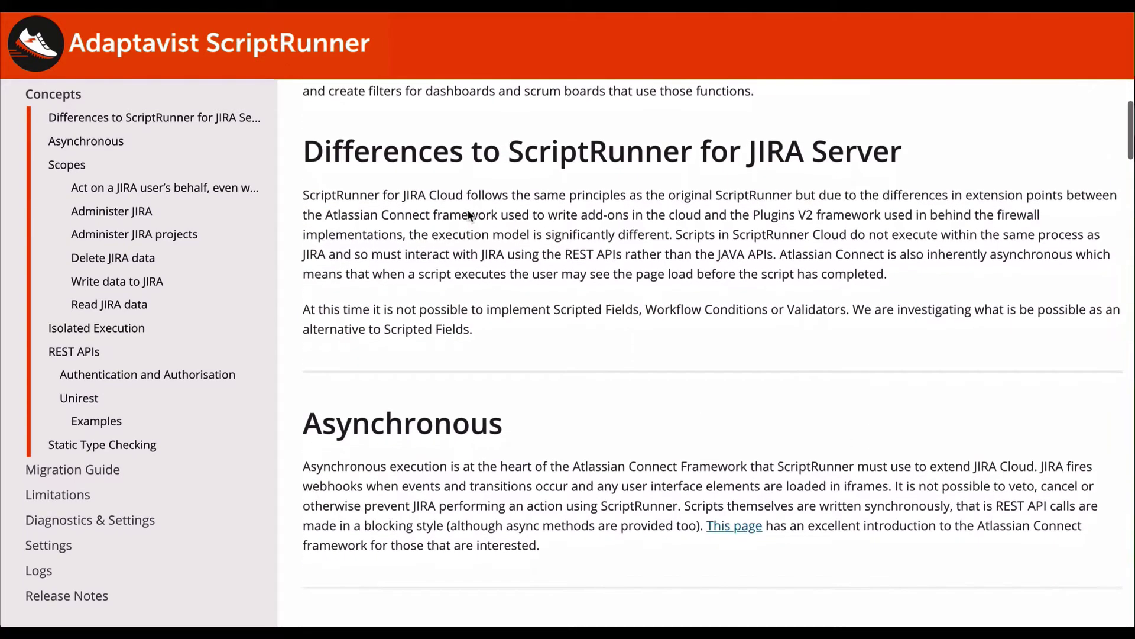
scroll(464, 208, down, 2)
scroll(464, 208, down, 4)
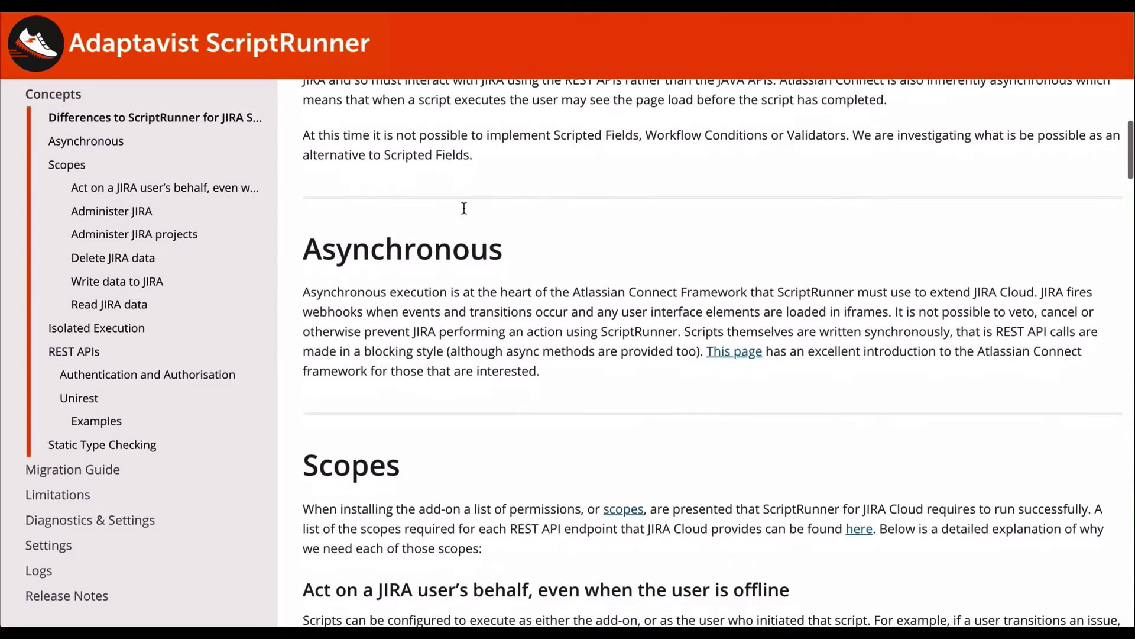
scroll(463, 208, down, 1)
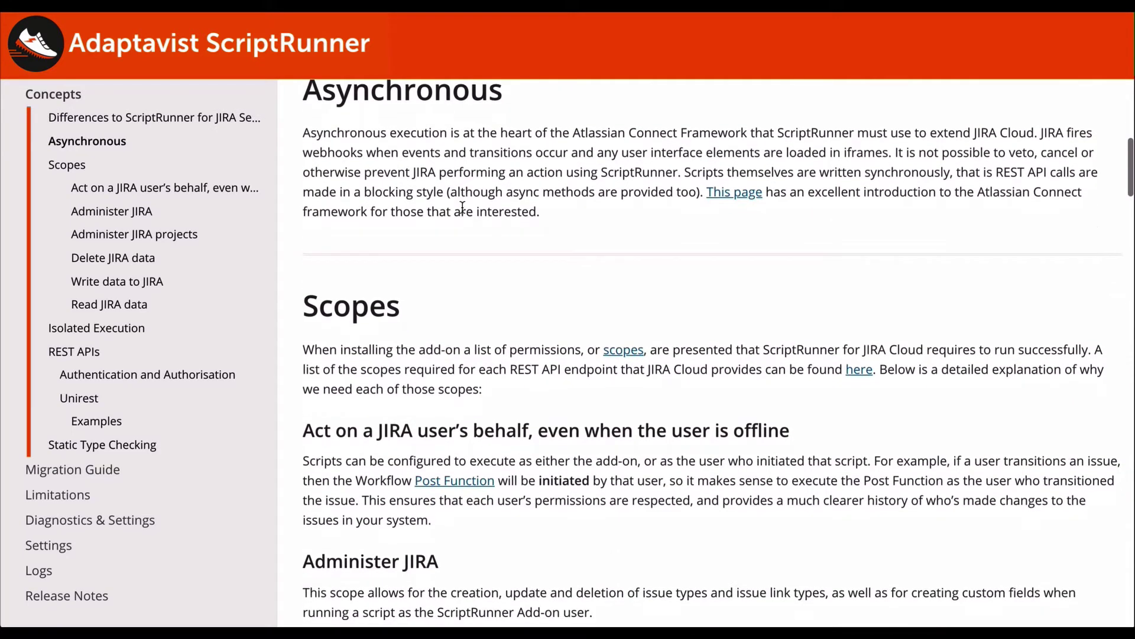
scroll(462, 207, down, 4)
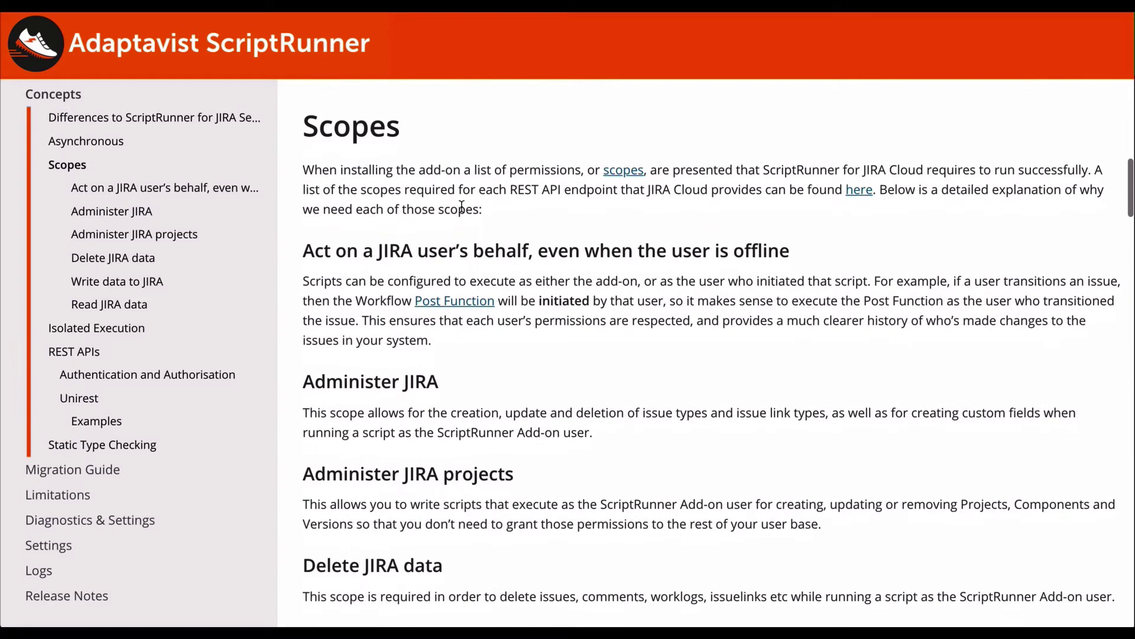
scroll(462, 207, down, 3)
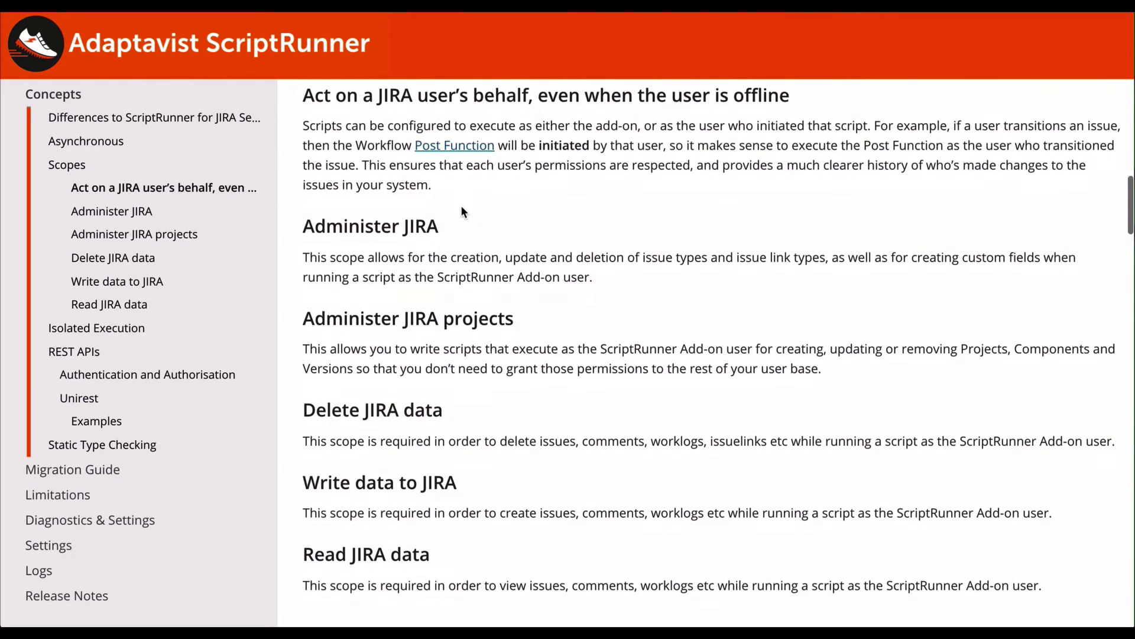
scroll(462, 207, down, 8)
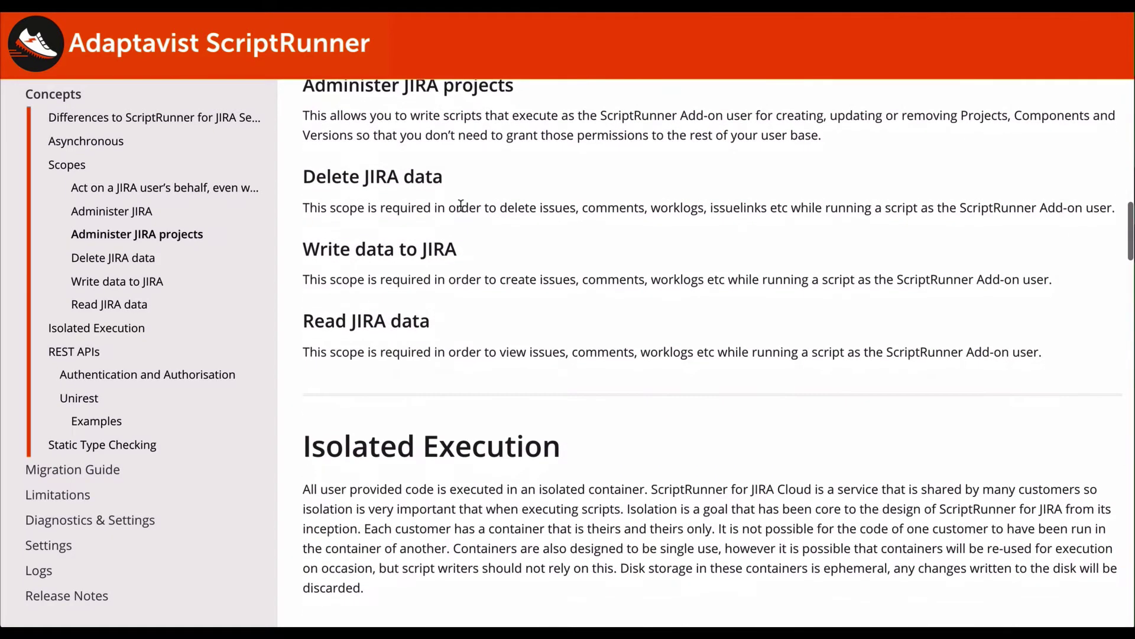
scroll(461, 206, down, 1)
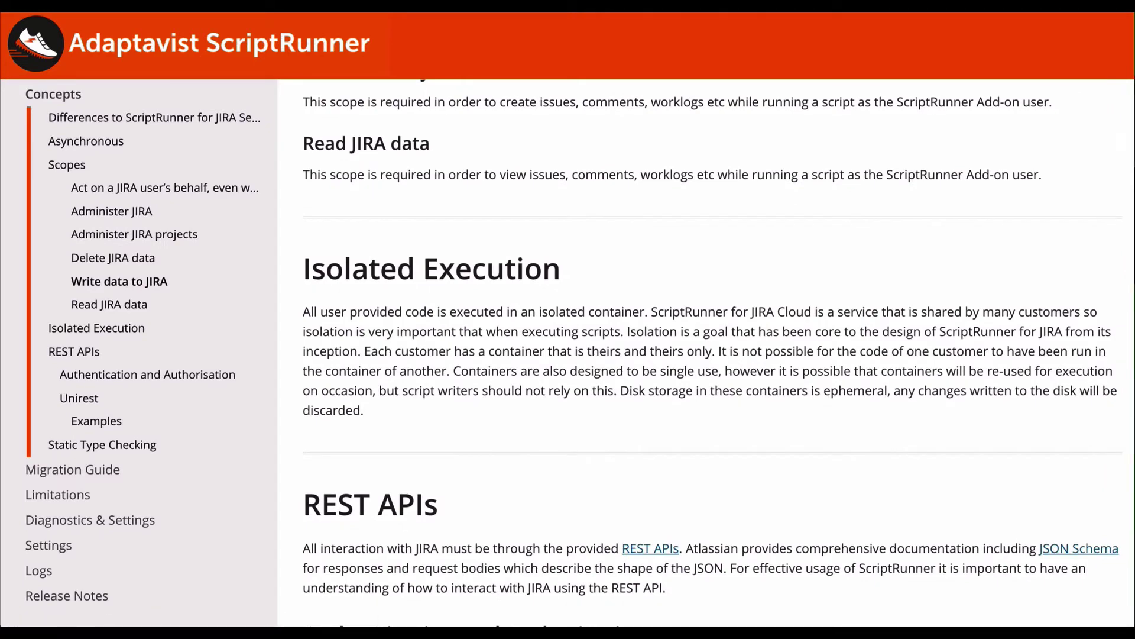
Step: Close the documentation tab and load the Update Issue example script in the Script Console
key(ctrl+w)
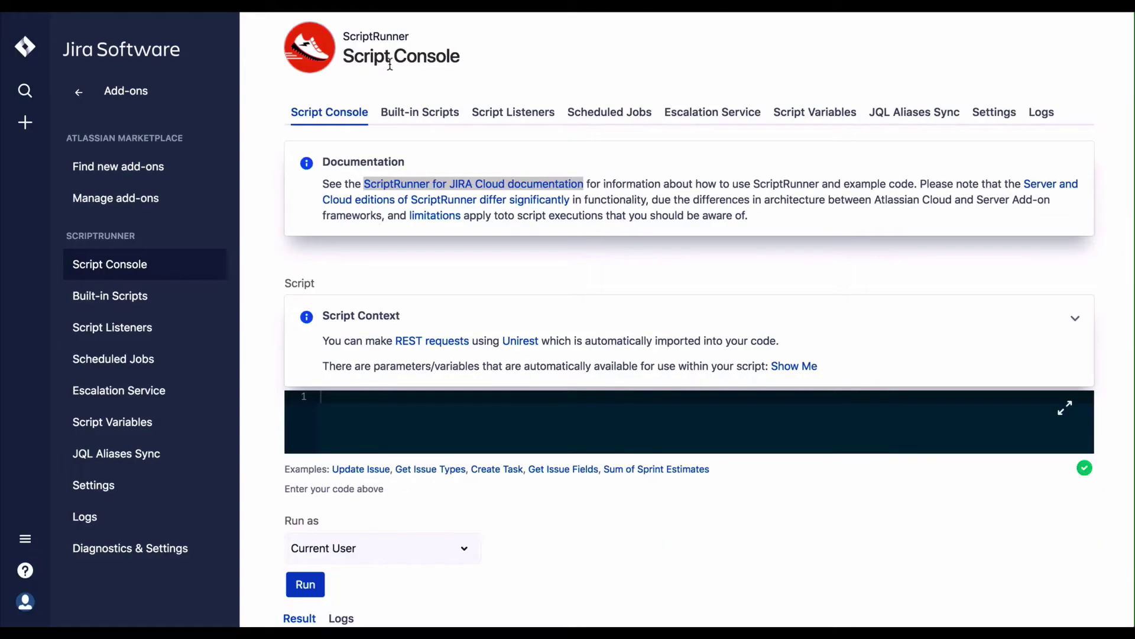
click(456, 250)
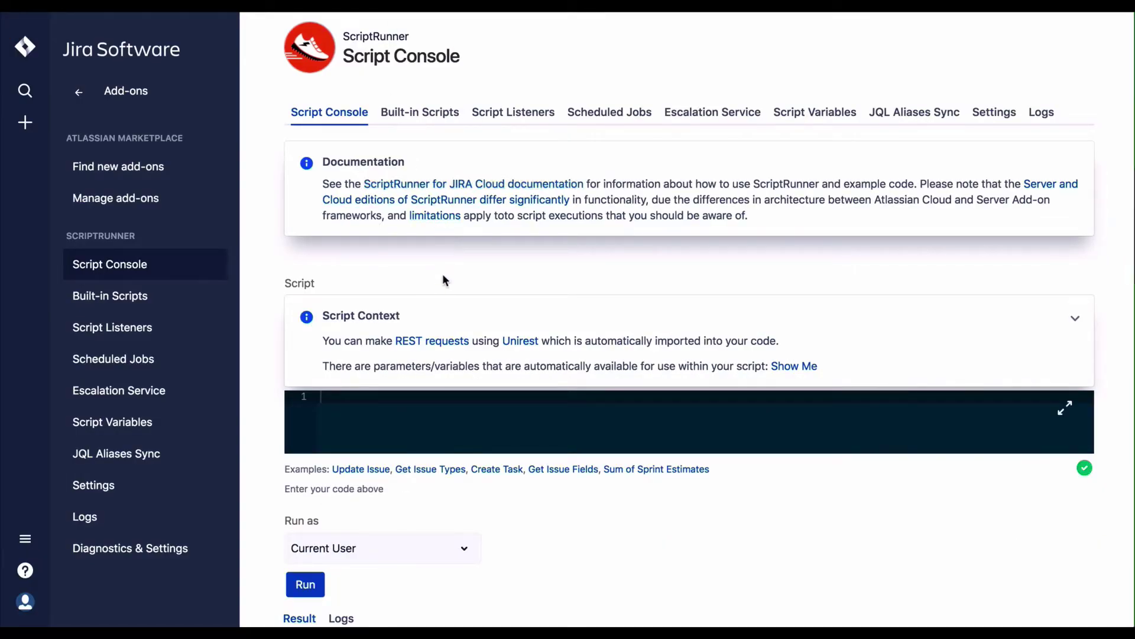
click(361, 469)
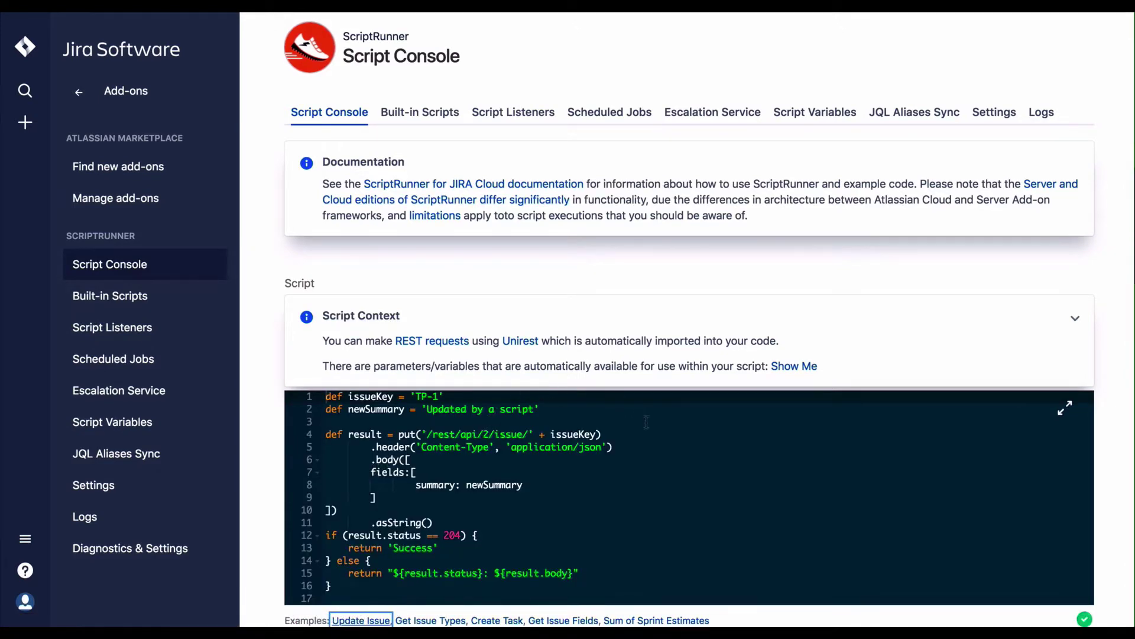
scroll(644, 420, down, 3)
scroll(643, 420, down, 1)
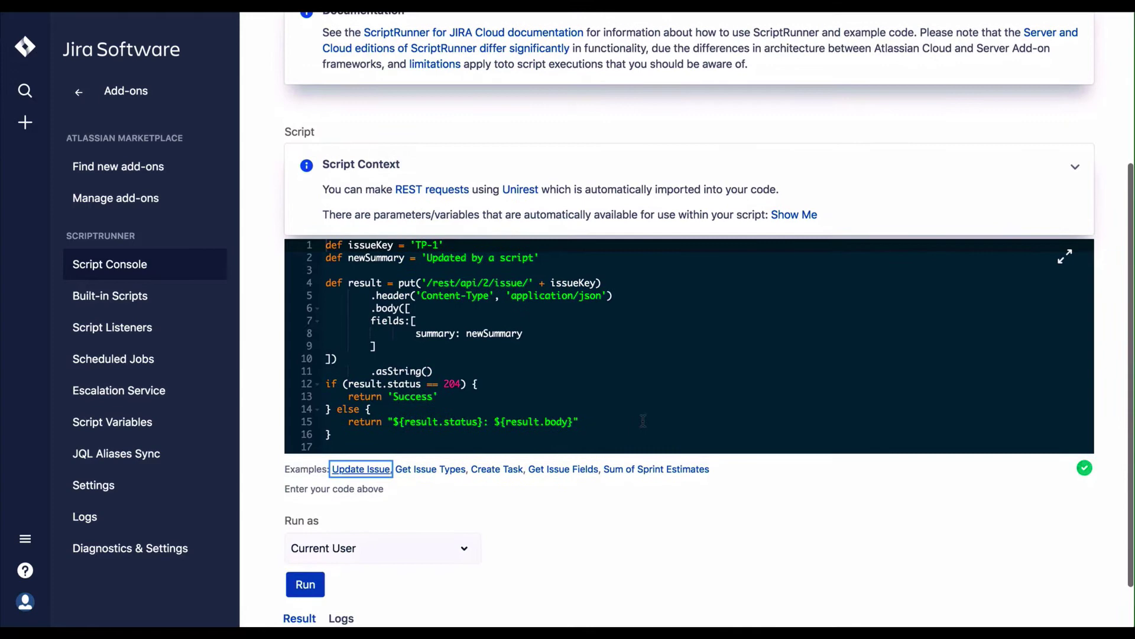
scroll(637, 418, down, 2)
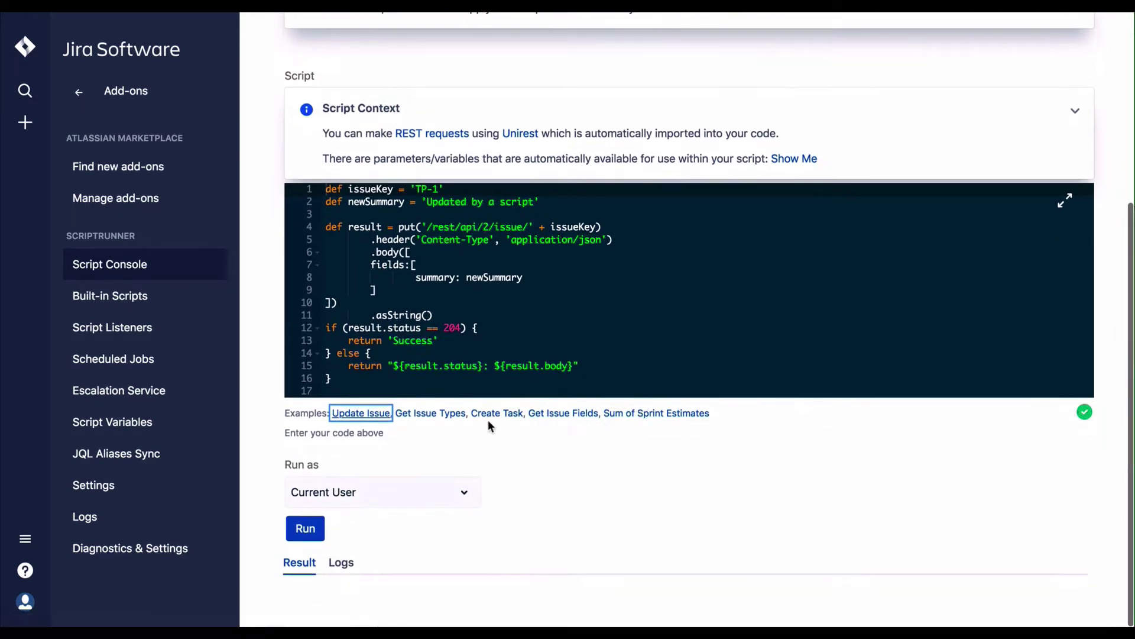
Step: Preview the Get Issue Types, Create Task and Get Issue Fields examples, ending on Sum of Sprint Estimates
click(447, 416)
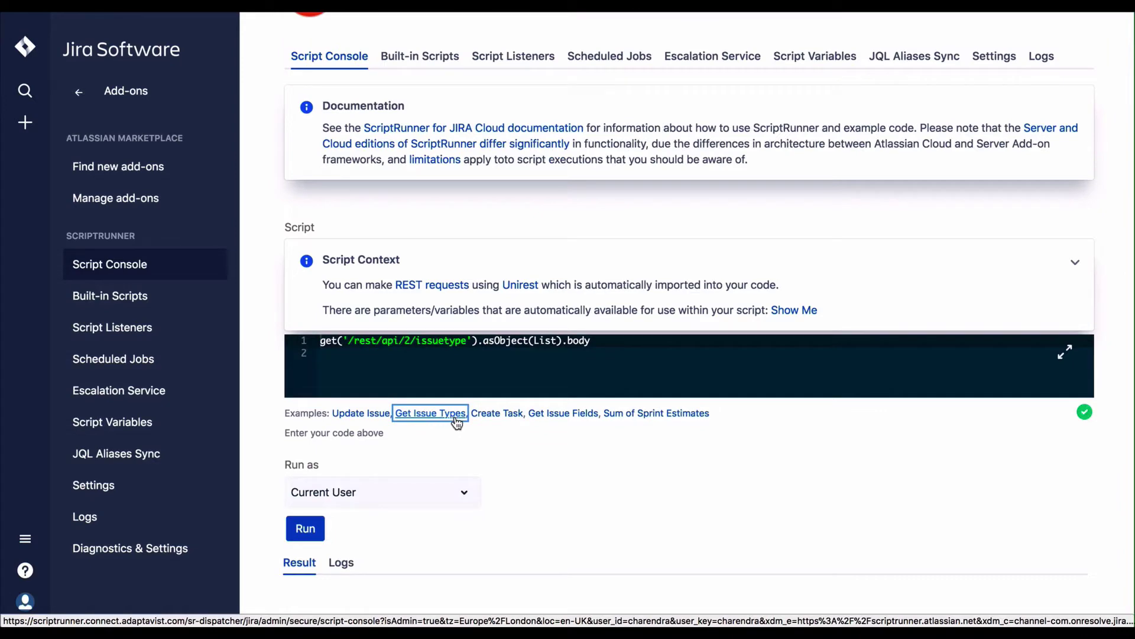
click(508, 419)
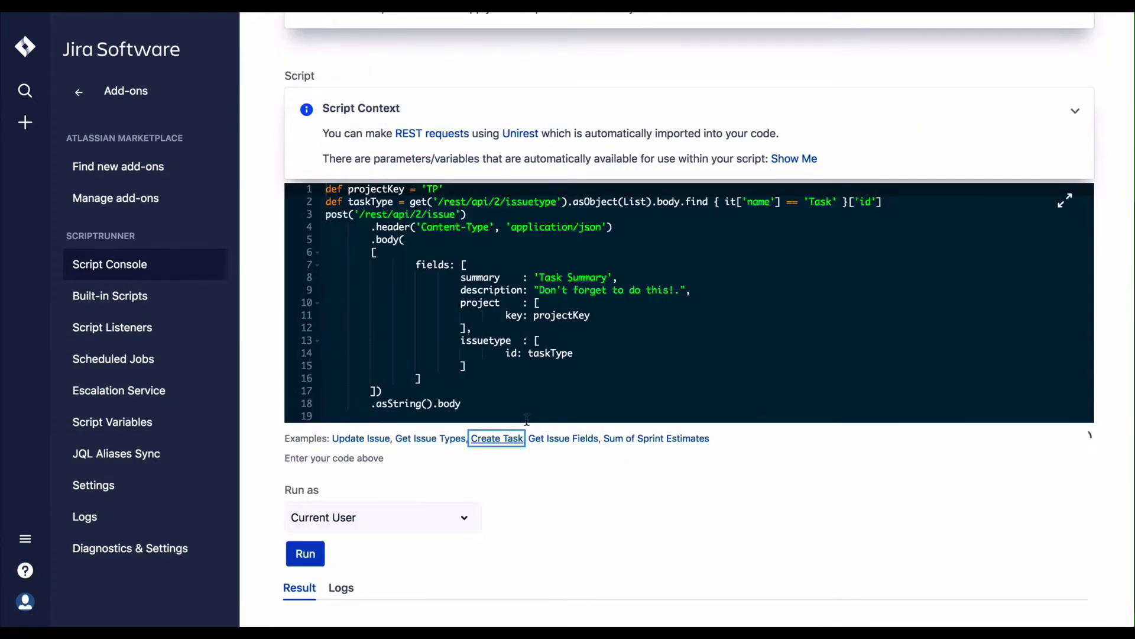
click(569, 440)
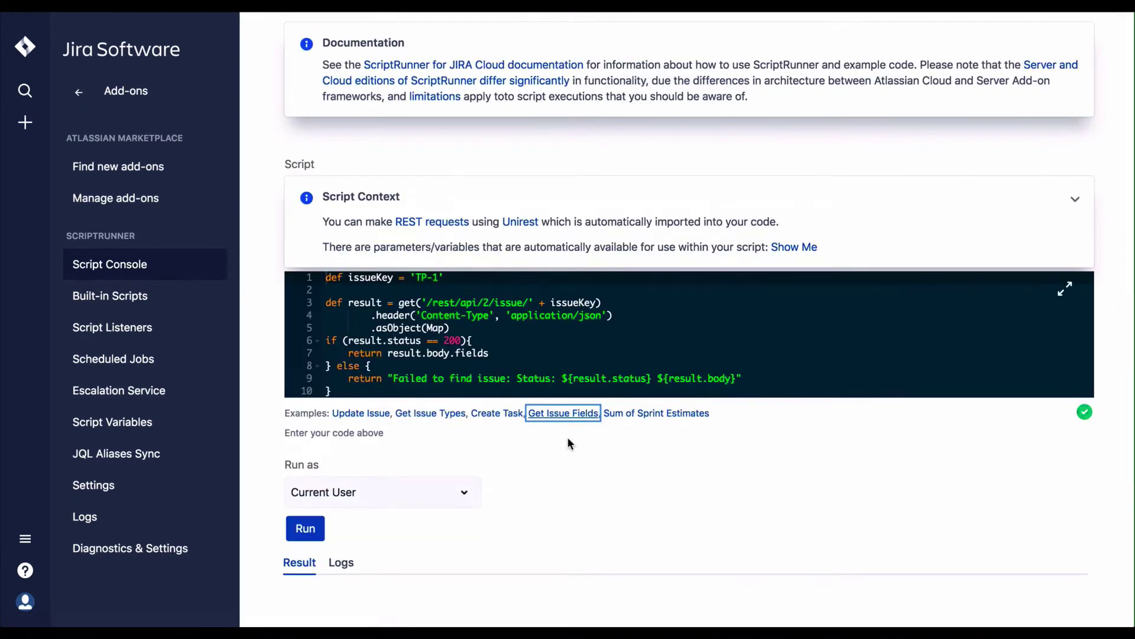
click(627, 414)
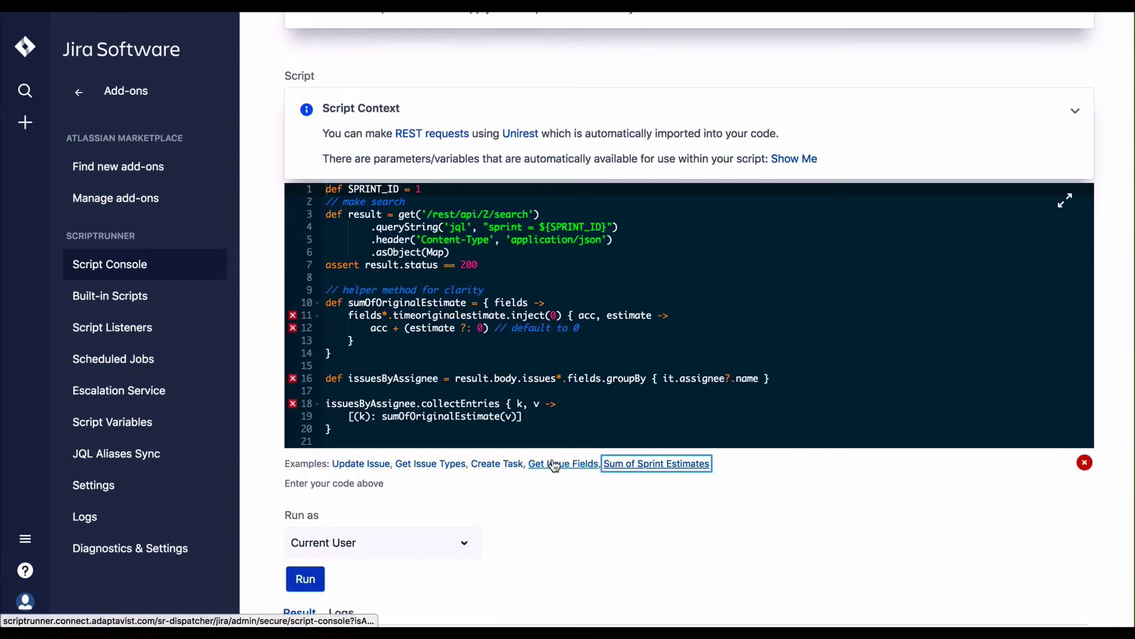
scroll(551, 457, down, 2)
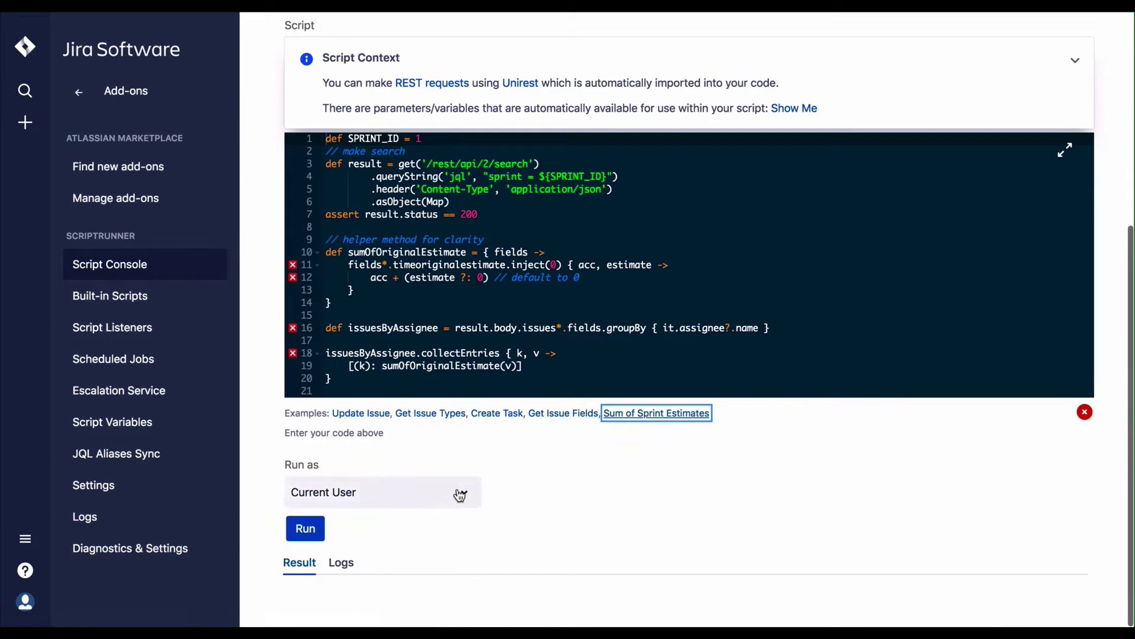
Step: Keep Run as set to Current User and return to the top of the page
click(467, 491)
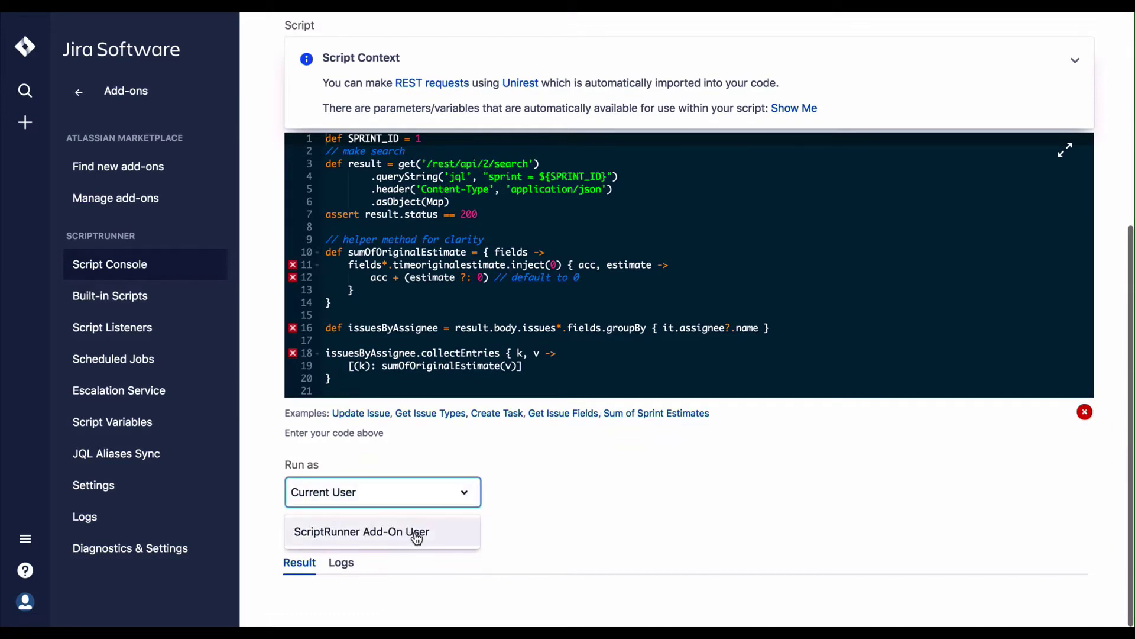
click(464, 492)
scroll(517, 470, up, 3)
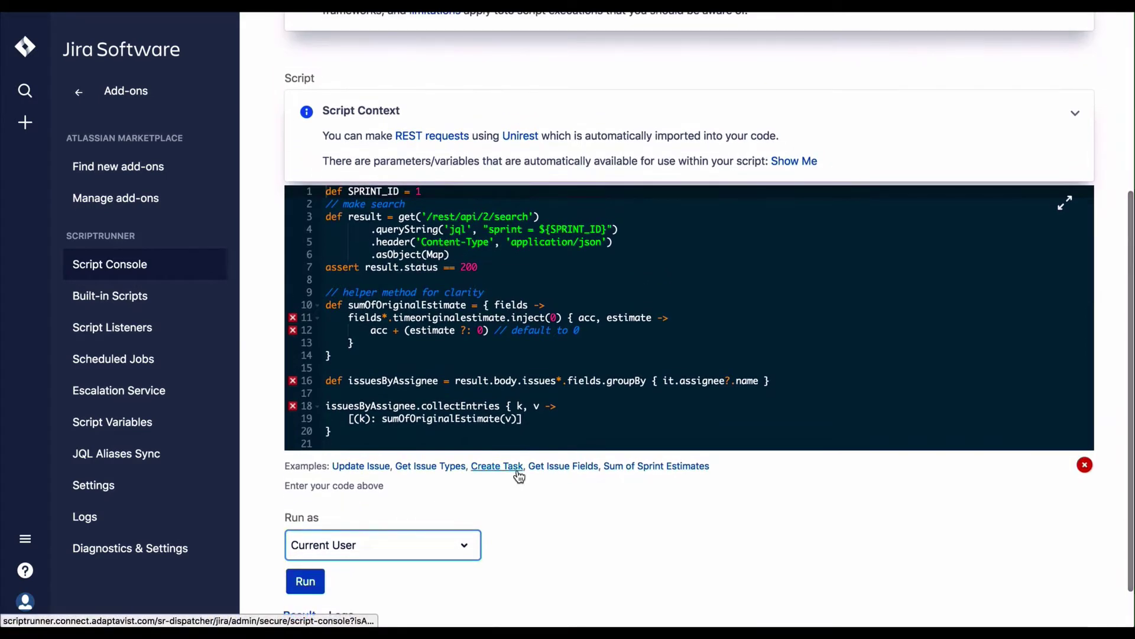
scroll(518, 469, up, 2)
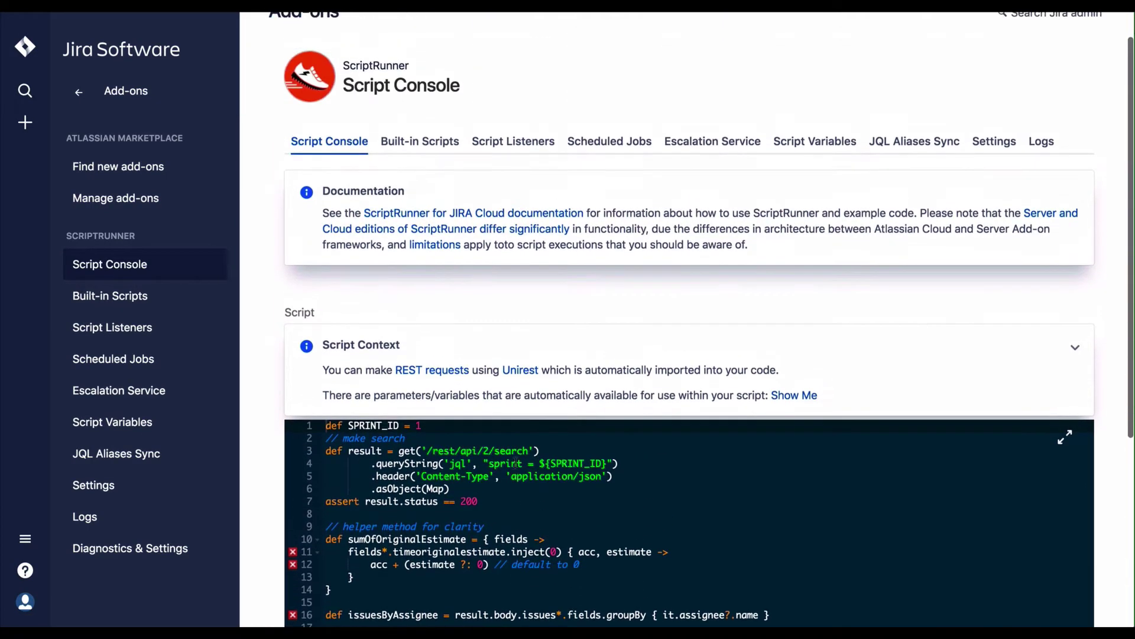
Step: Review Bulk Fix Resolutions' Filter and New resolution options, keeping Cannot Reproduce, then return to Built-in Scripts
click(433, 145)
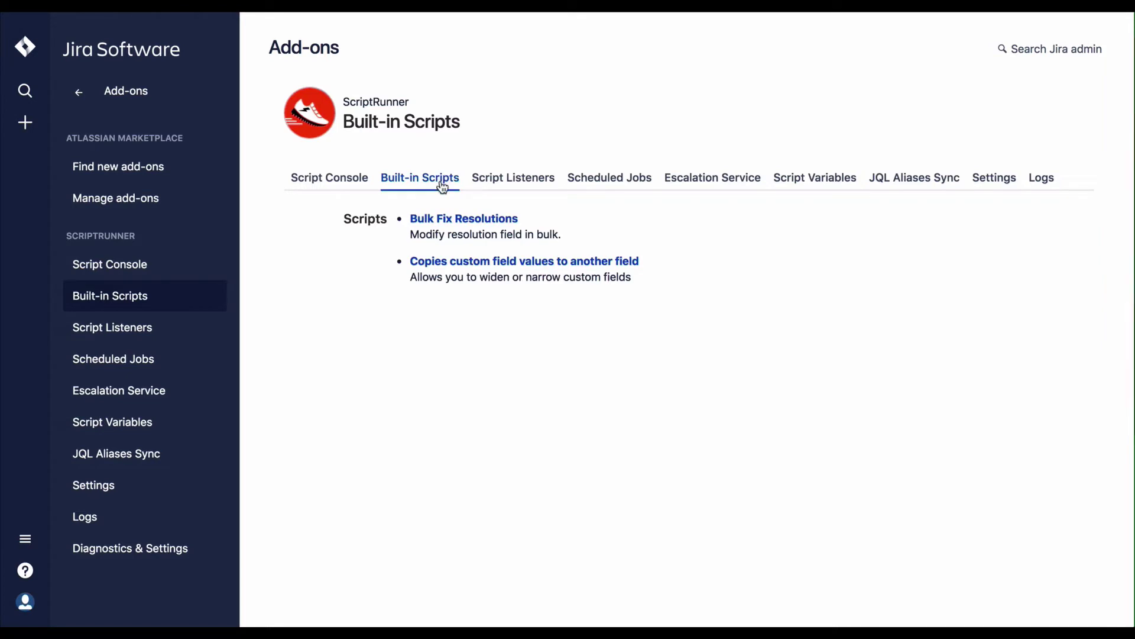
click(489, 227)
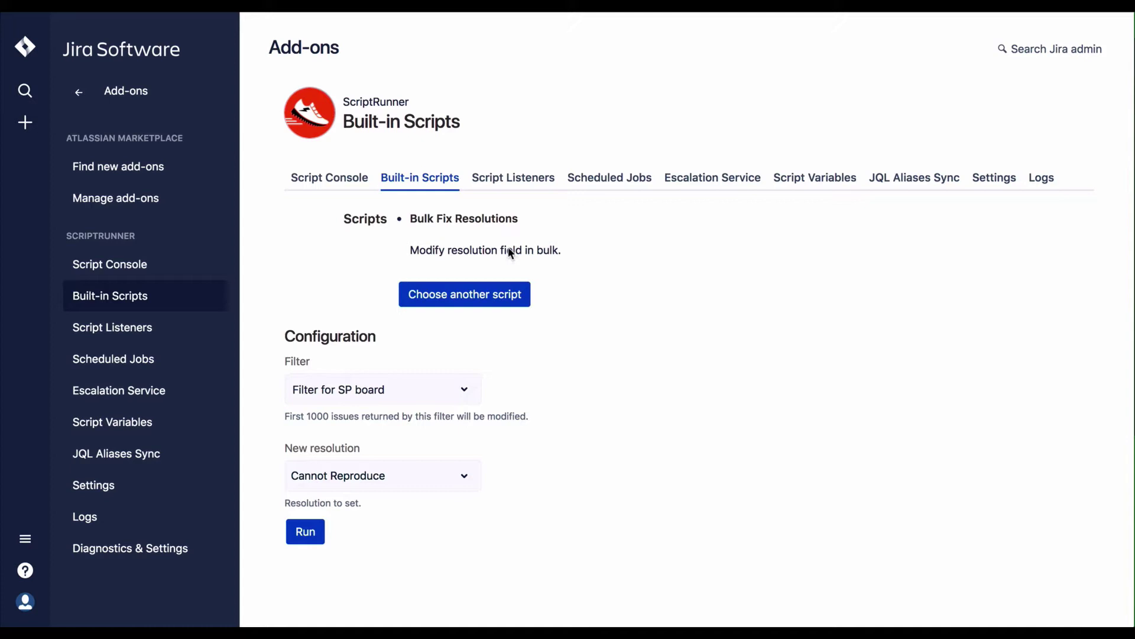
click(472, 393)
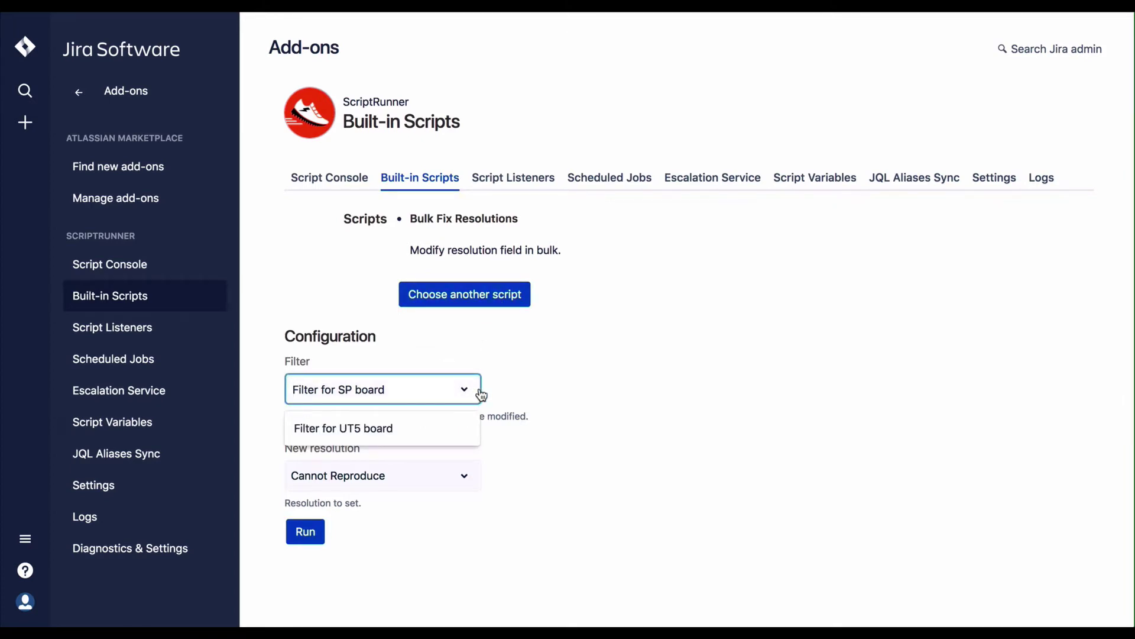
click(473, 393)
click(473, 393)
click(473, 473)
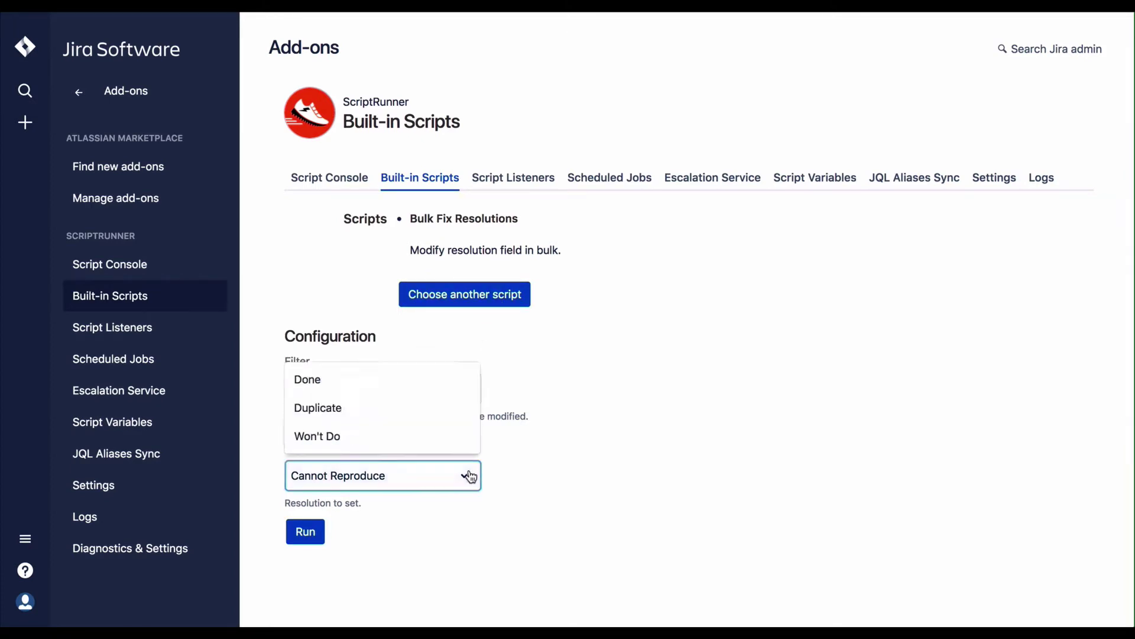
click(508, 383)
click(483, 302)
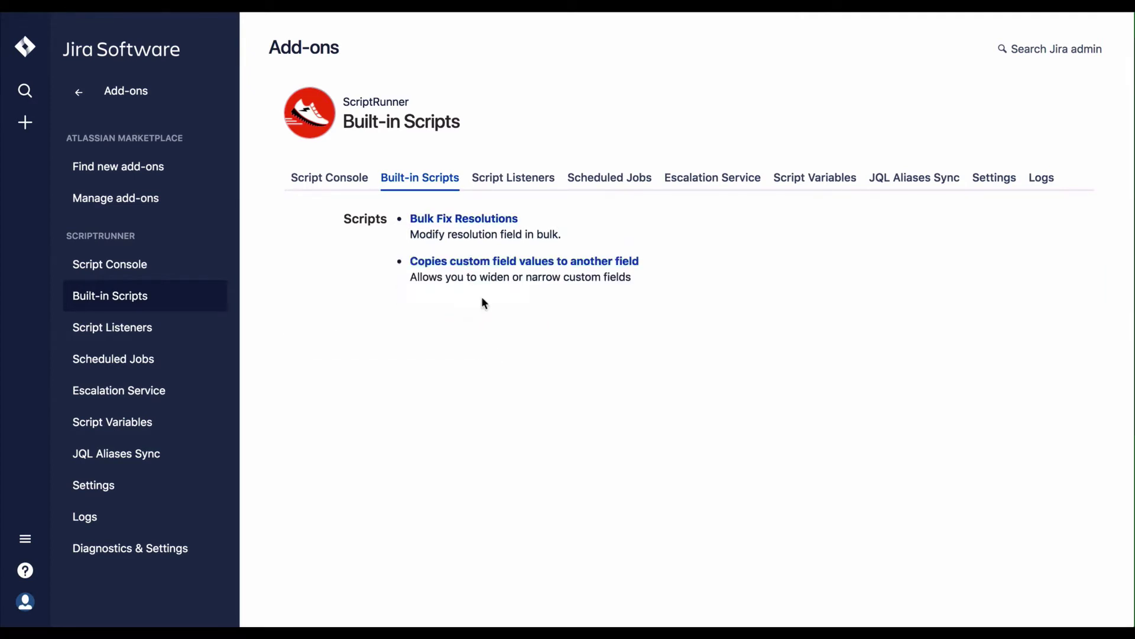
Step: Open 'Copies custom field values to another field', leaving source and target as Affects Version/s
click(488, 261)
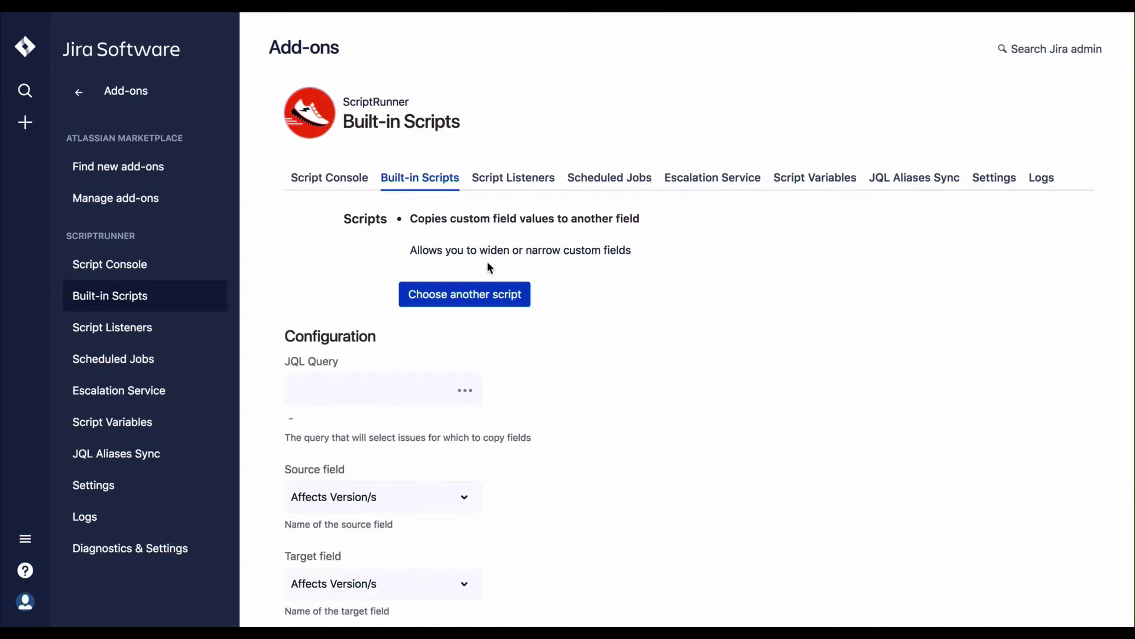
scroll(535, 383, down, 3)
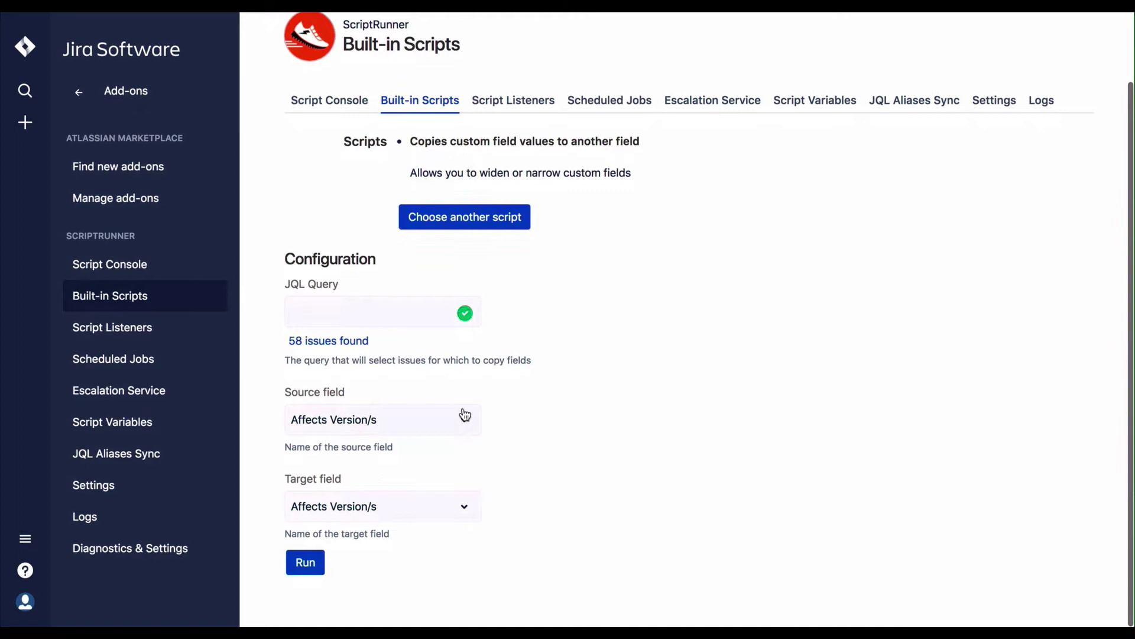
click(463, 418)
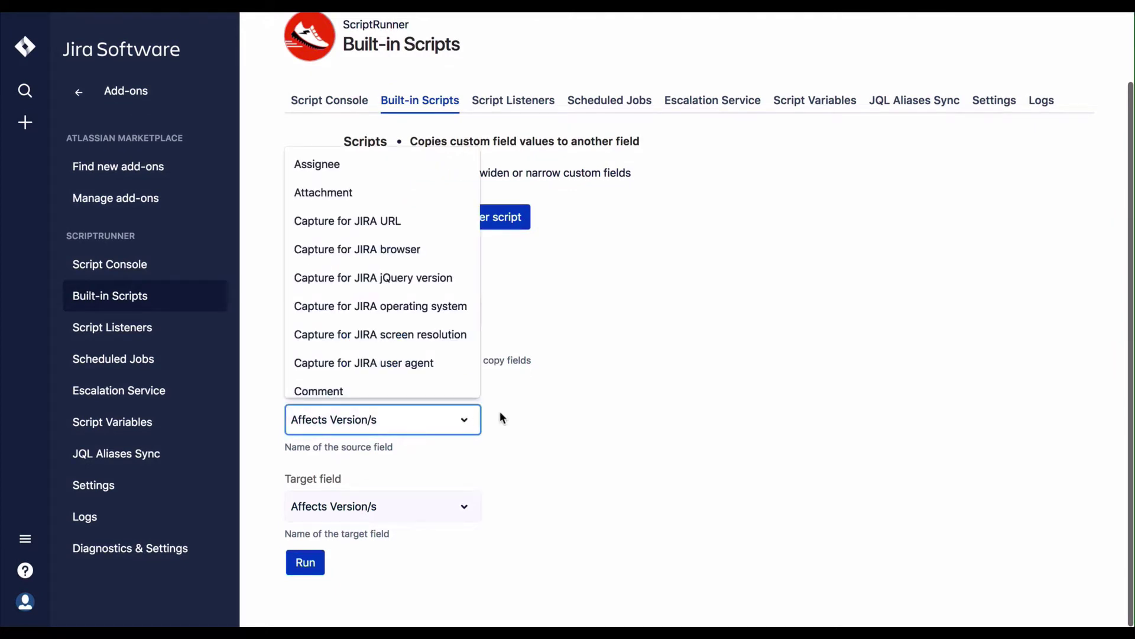
click(499, 410)
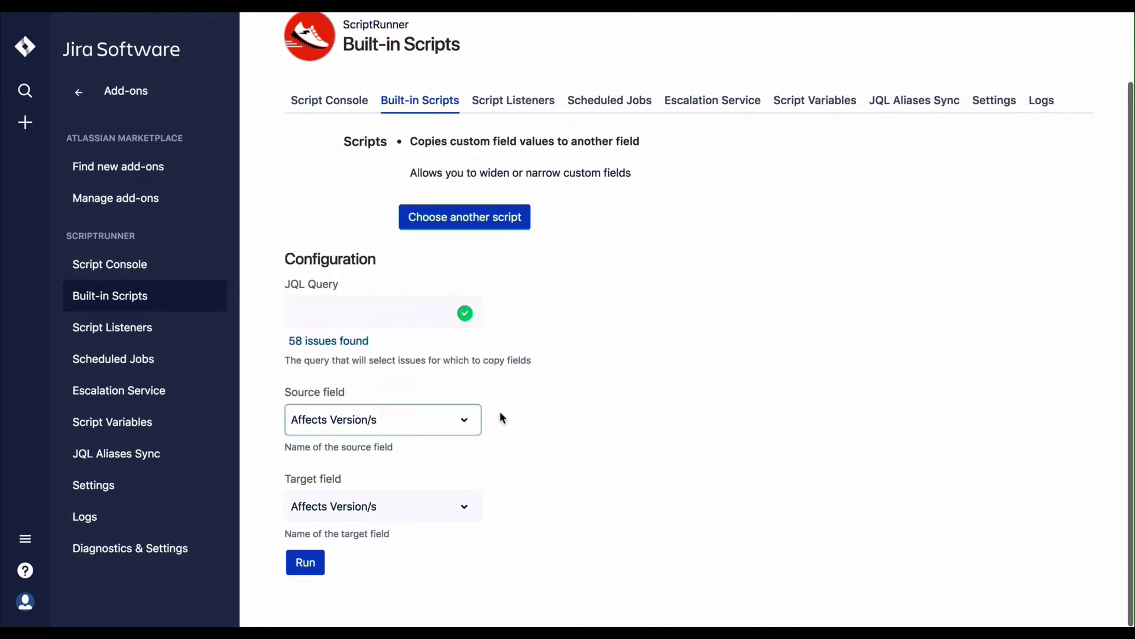
click(474, 509)
click(505, 495)
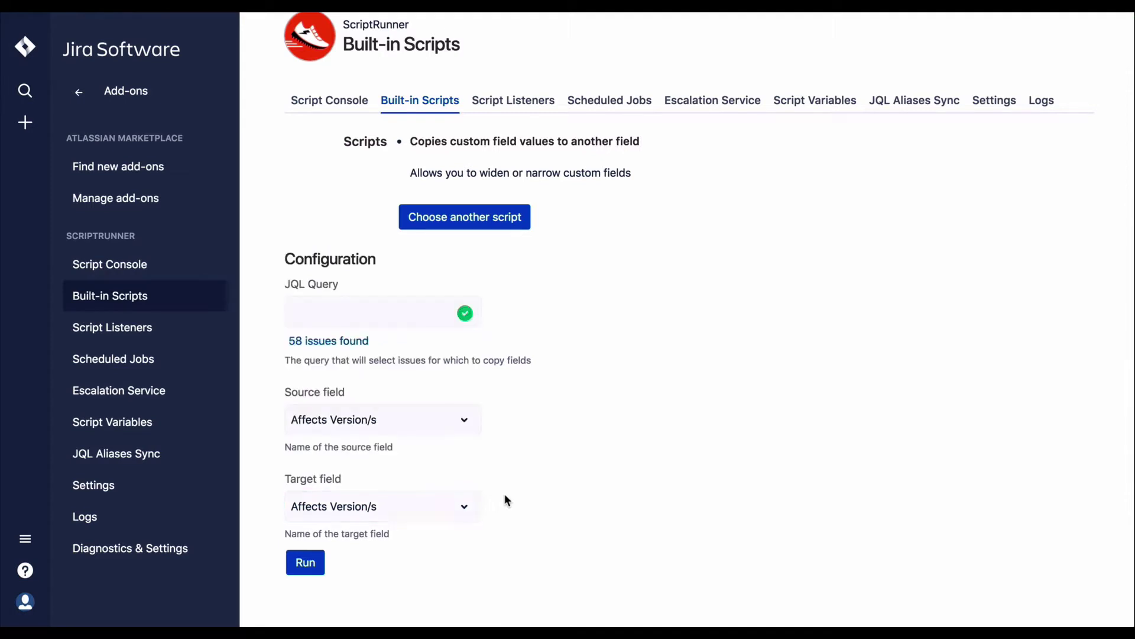
click(524, 105)
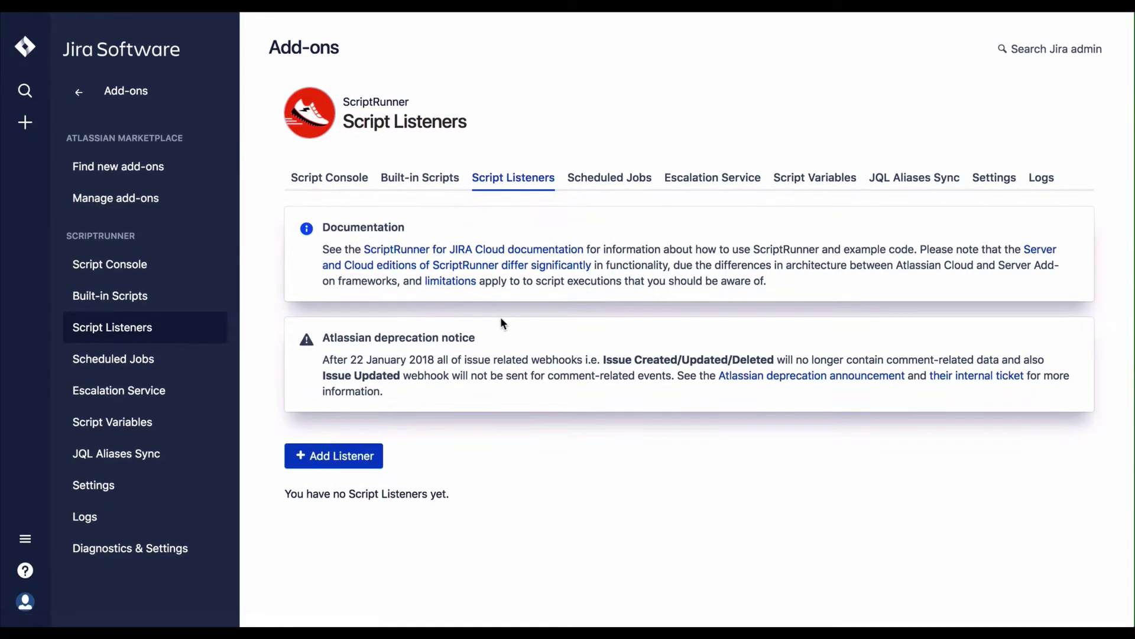
Step: Add a new script listener and browse the full 'On these events' event list
click(357, 463)
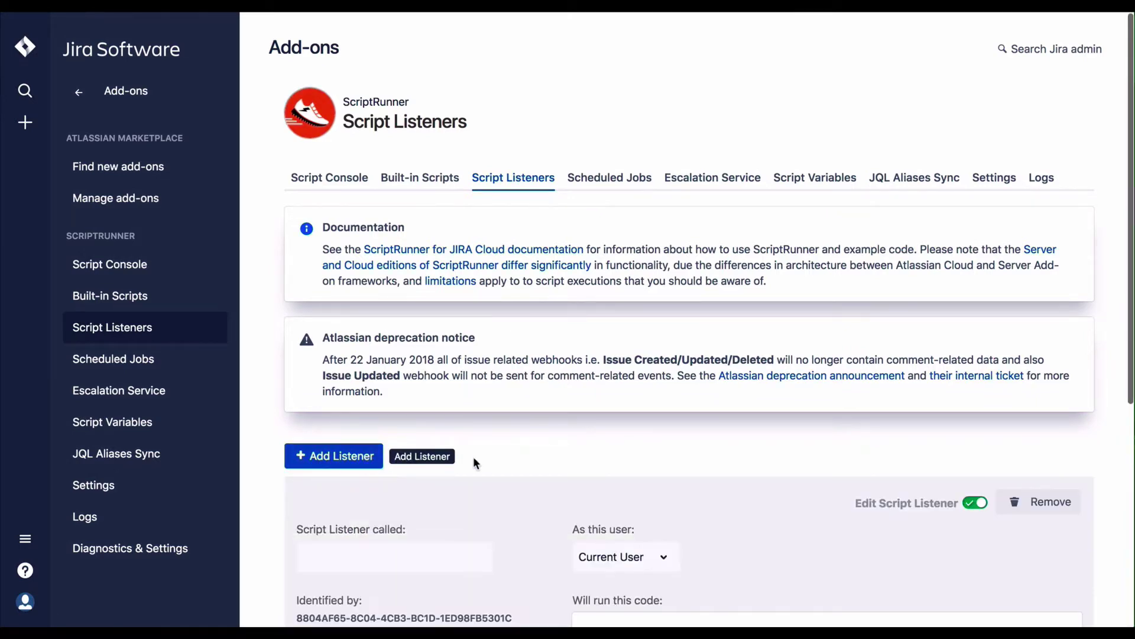
scroll(513, 453, down, 4)
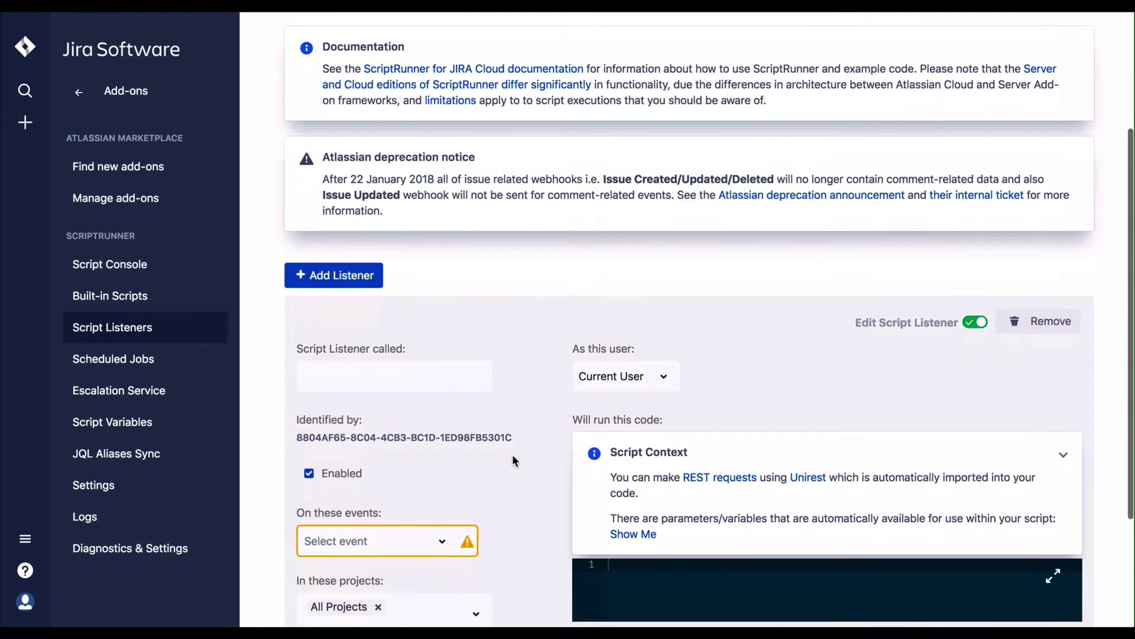
scroll(512, 454, down, 2)
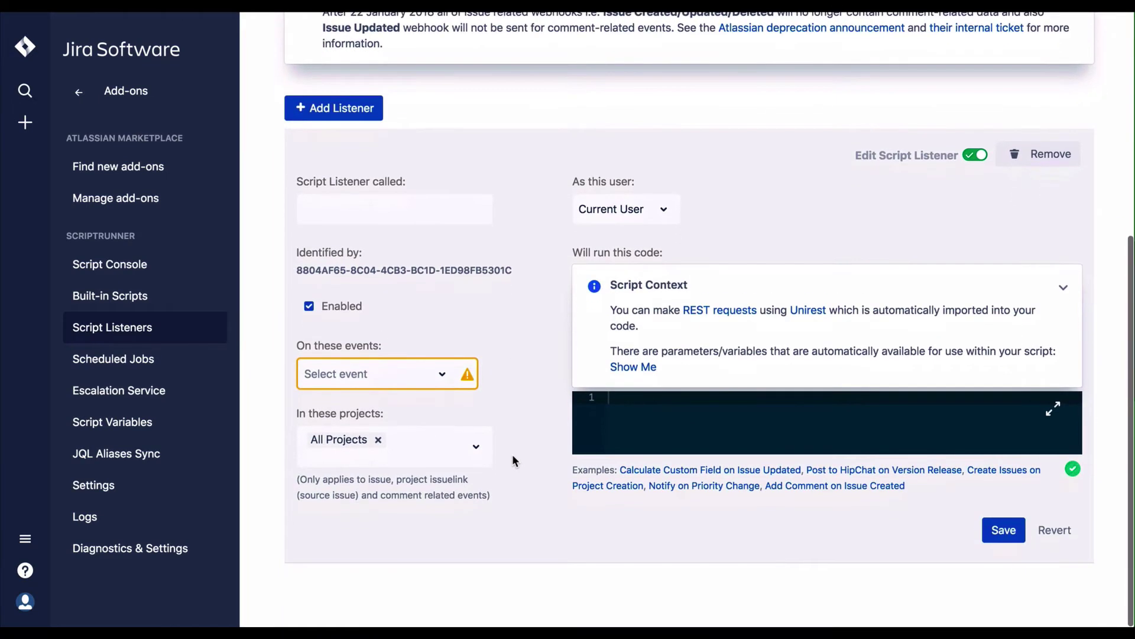
click(442, 375)
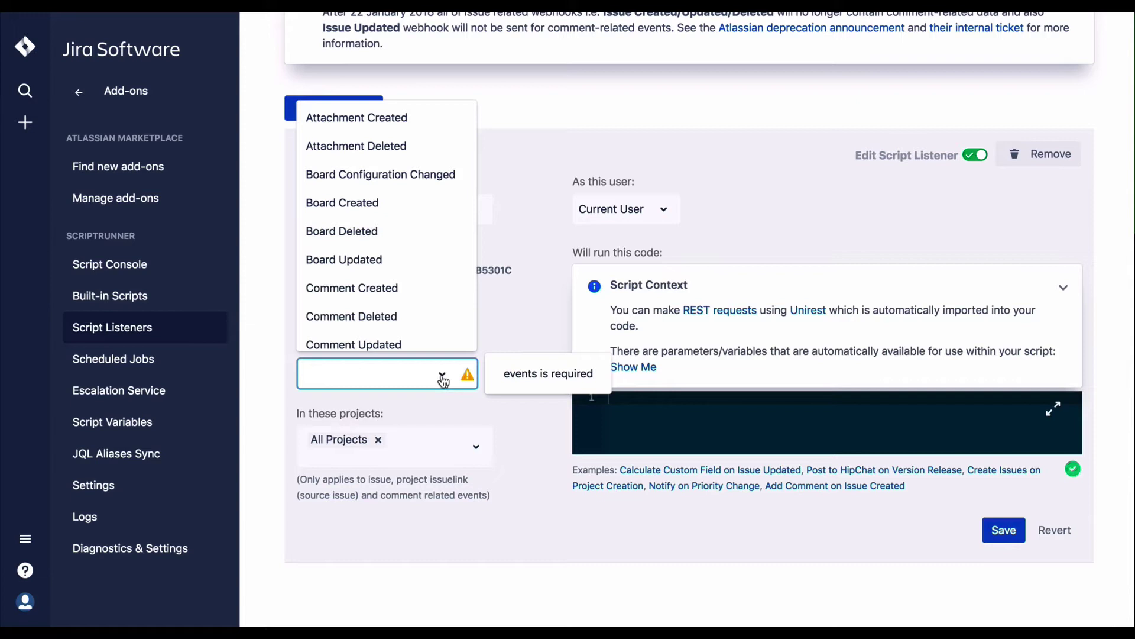
scroll(437, 332, down, 3)
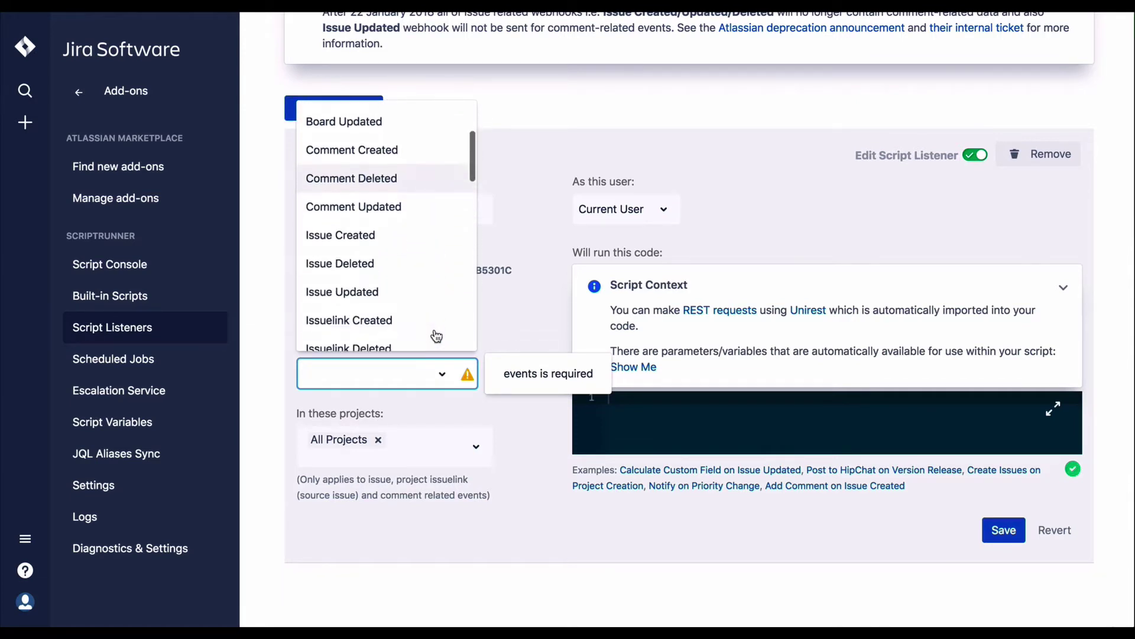
scroll(438, 336, down, 3)
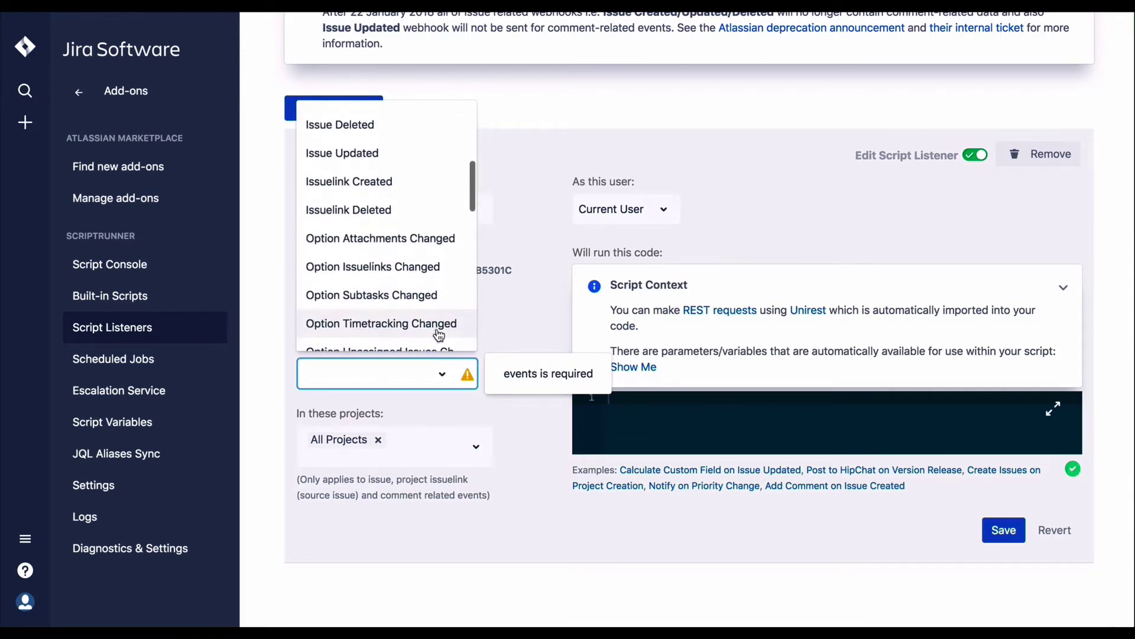
scroll(439, 335, down, 4)
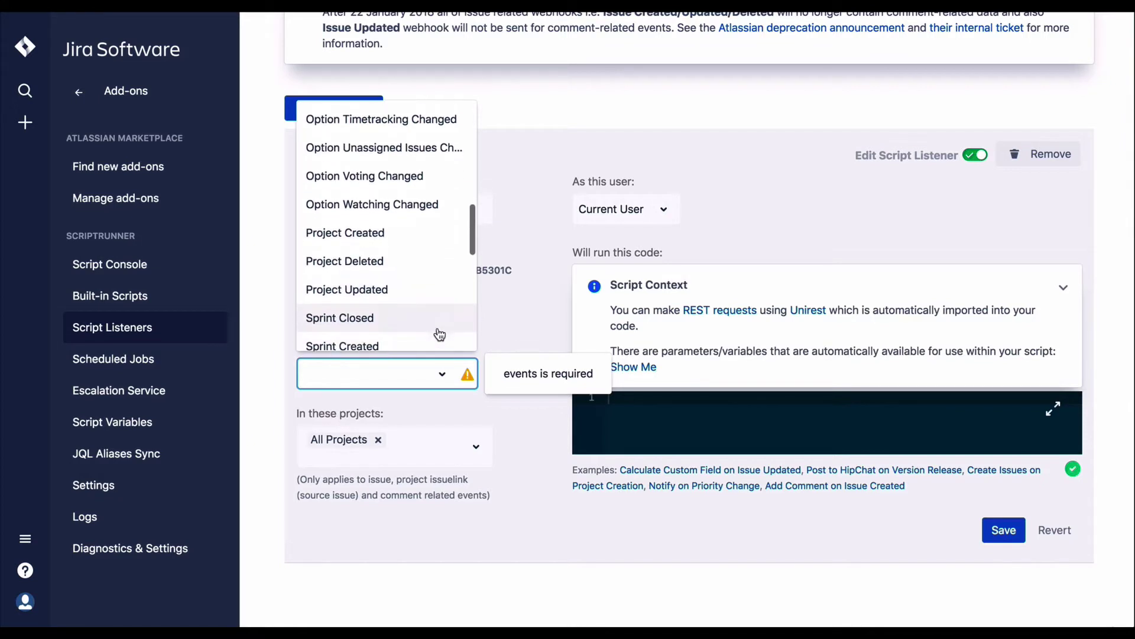
scroll(440, 335, down, 4)
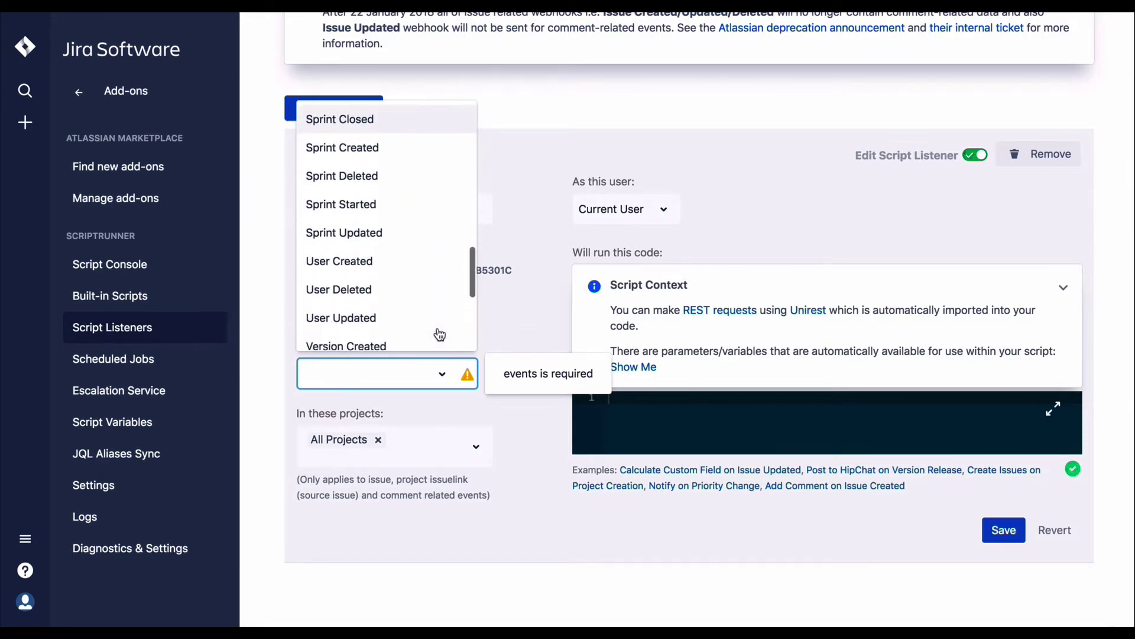
scroll(439, 335, down, 4)
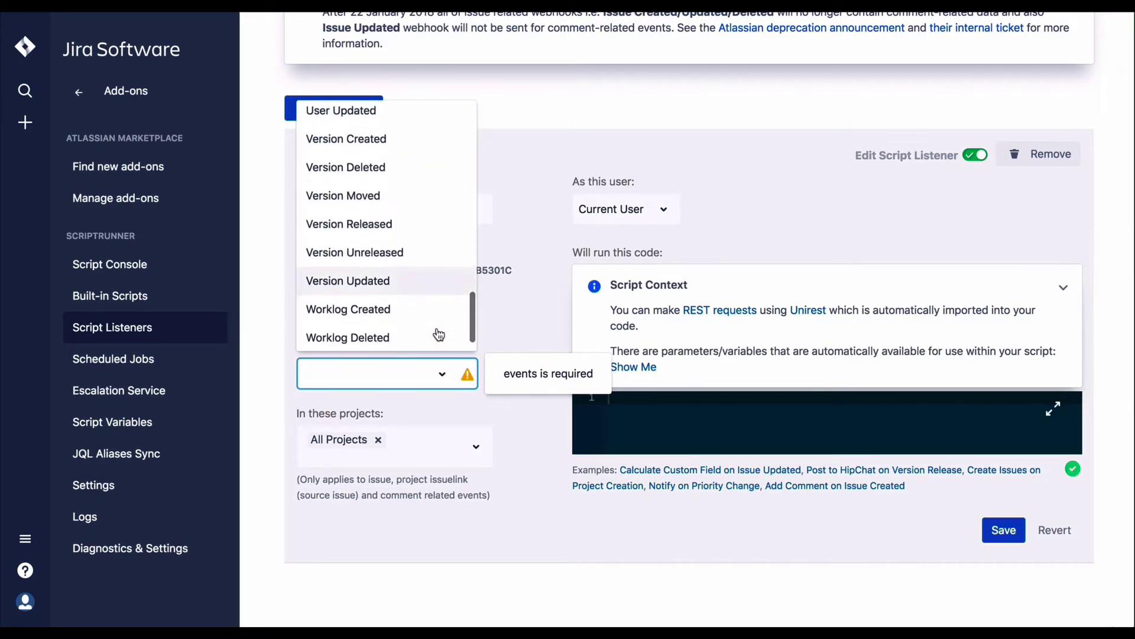
scroll(439, 335, down, 1)
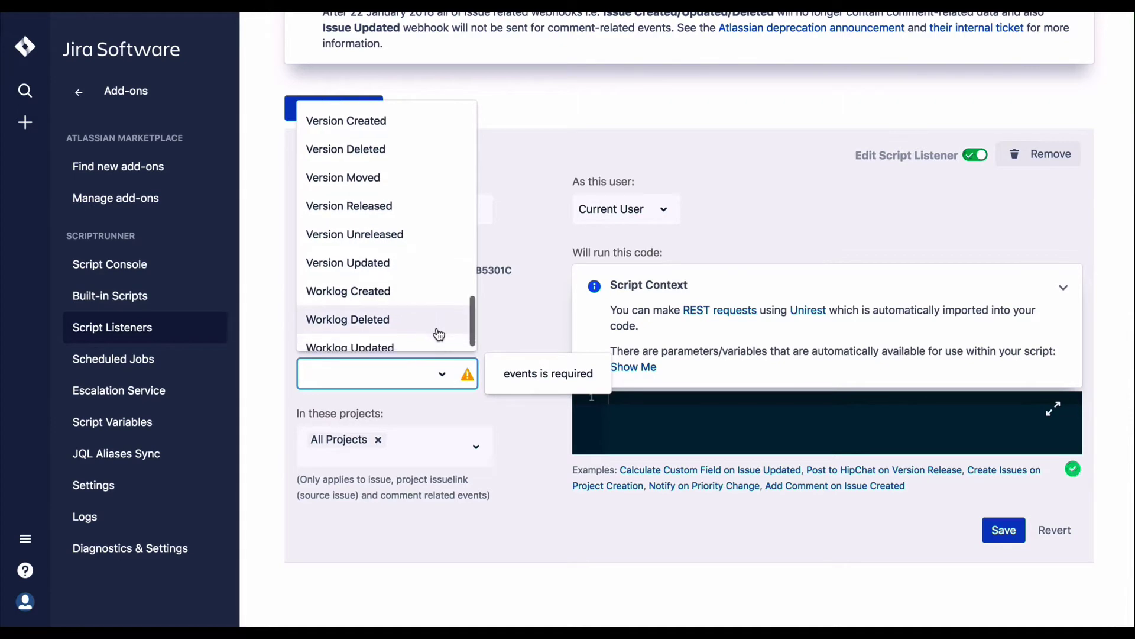
scroll(438, 333, down, 1)
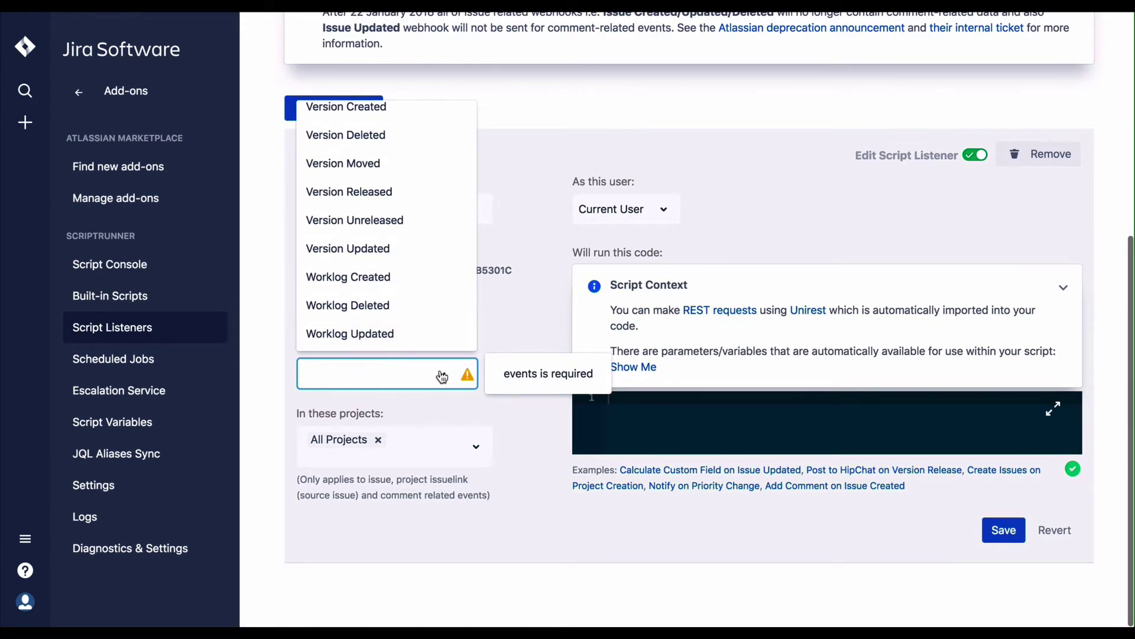
Step: Close the event list without a choice and keep the listener running as Current User
click(448, 401)
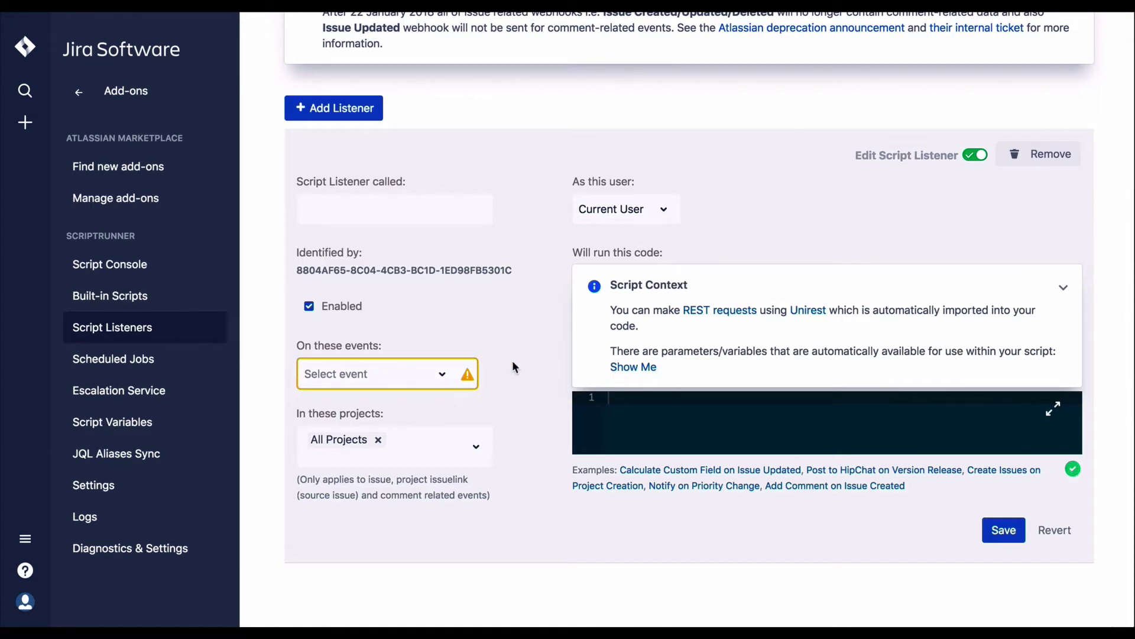
click(668, 214)
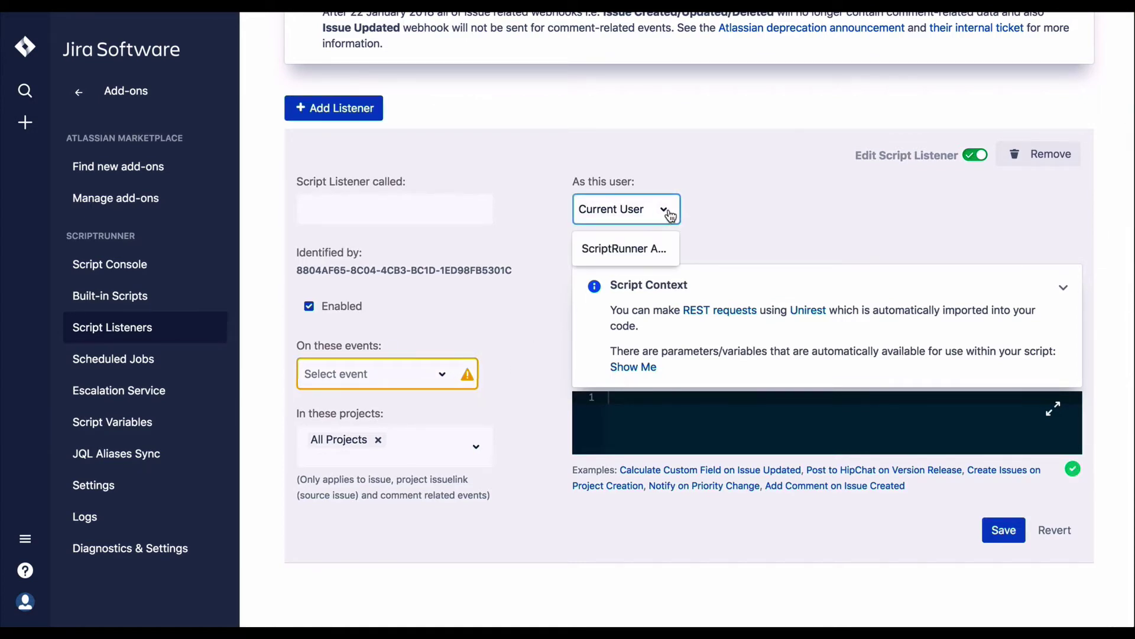
click(698, 208)
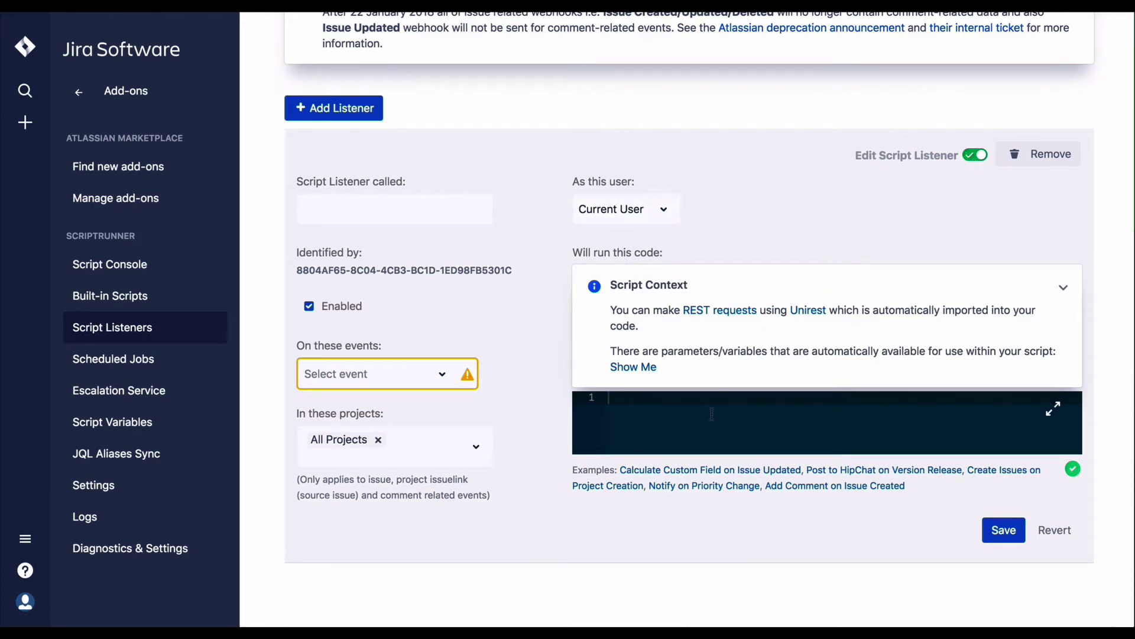
Step: Preview the Calculate Custom Field, HipChat, Create Issues and Priority Change examples, ending on Add Comment on Issue Created
click(697, 468)
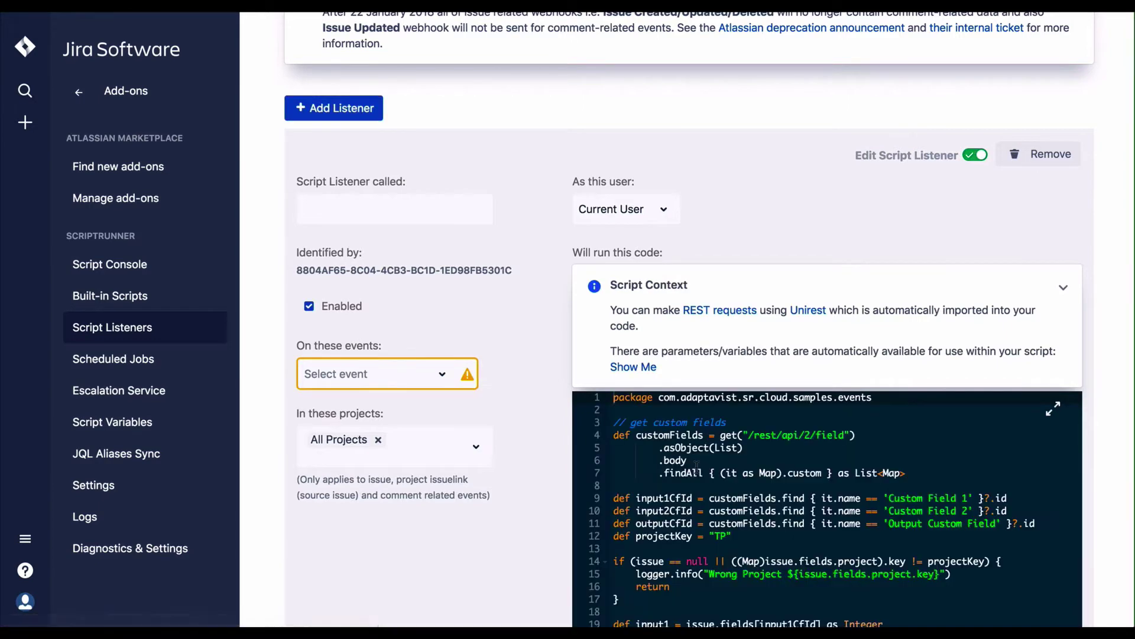
scroll(721, 456, down, 5)
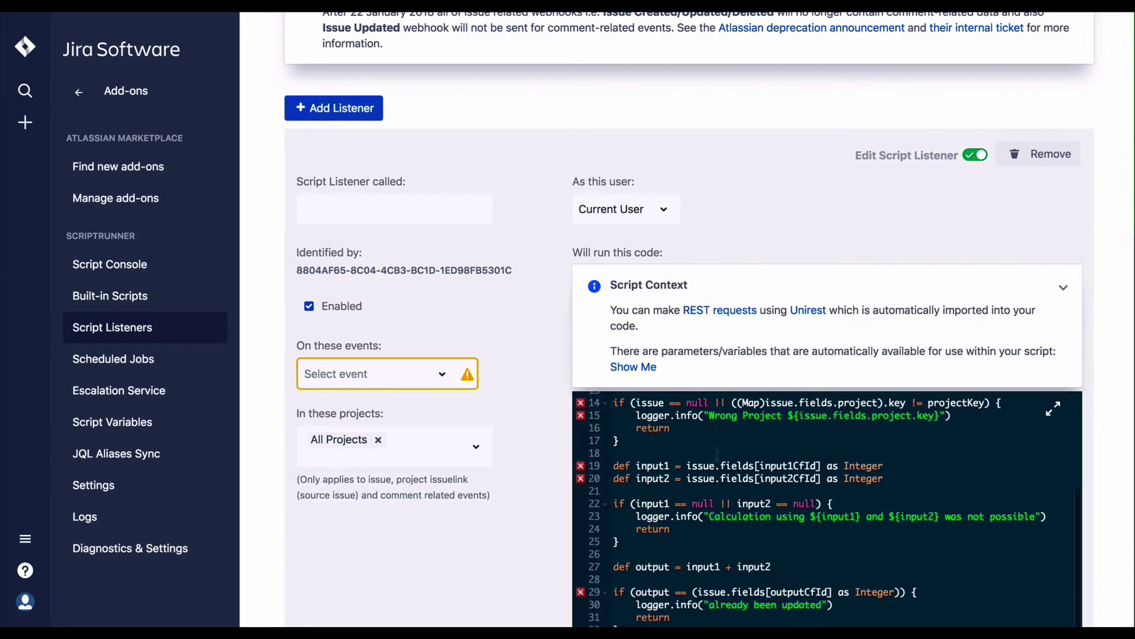
scroll(520, 457, down, 4)
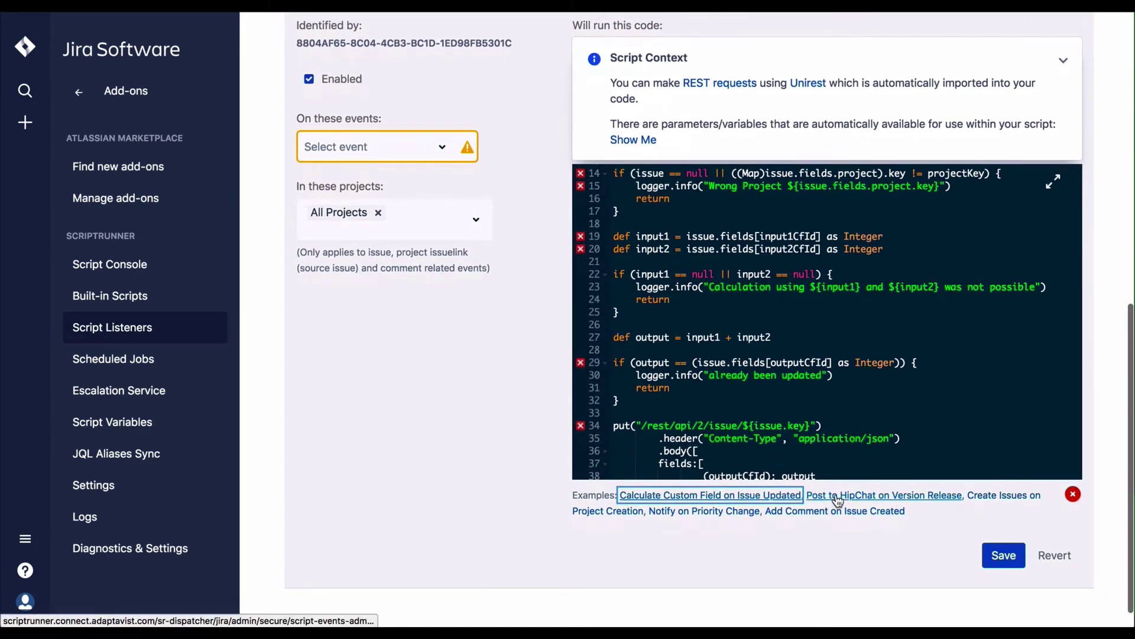
click(844, 500)
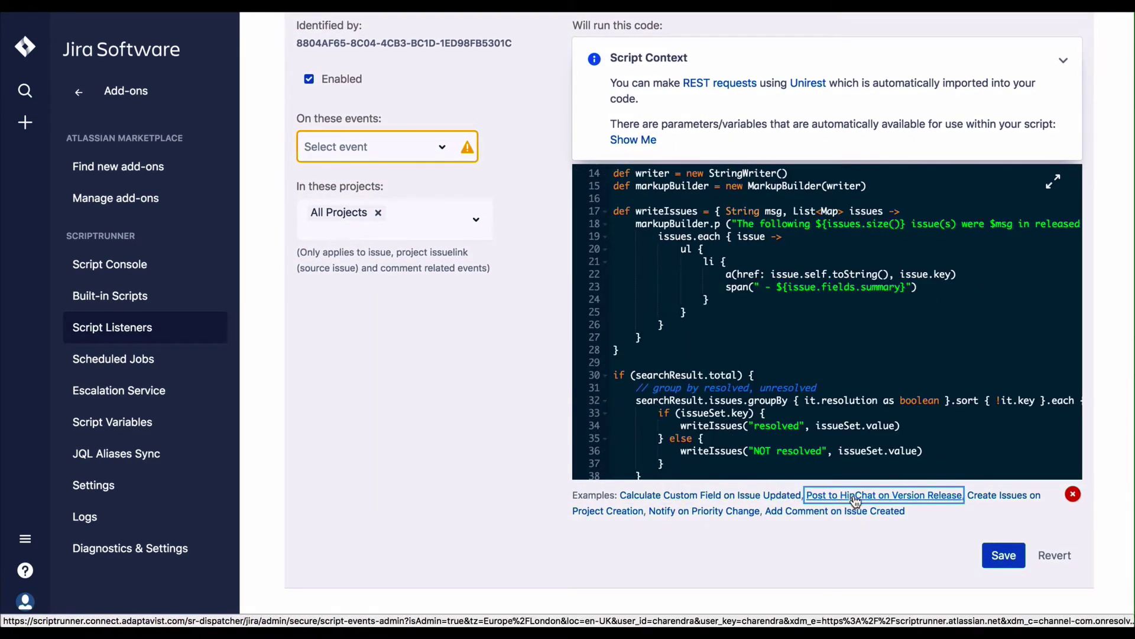
click(997, 500)
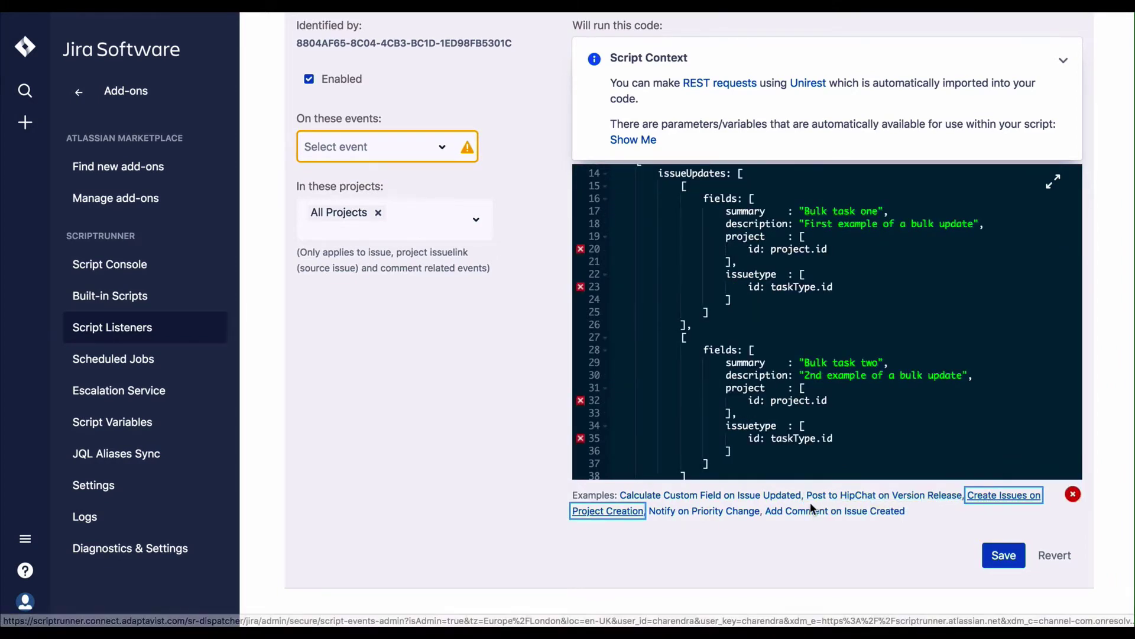
click(747, 512)
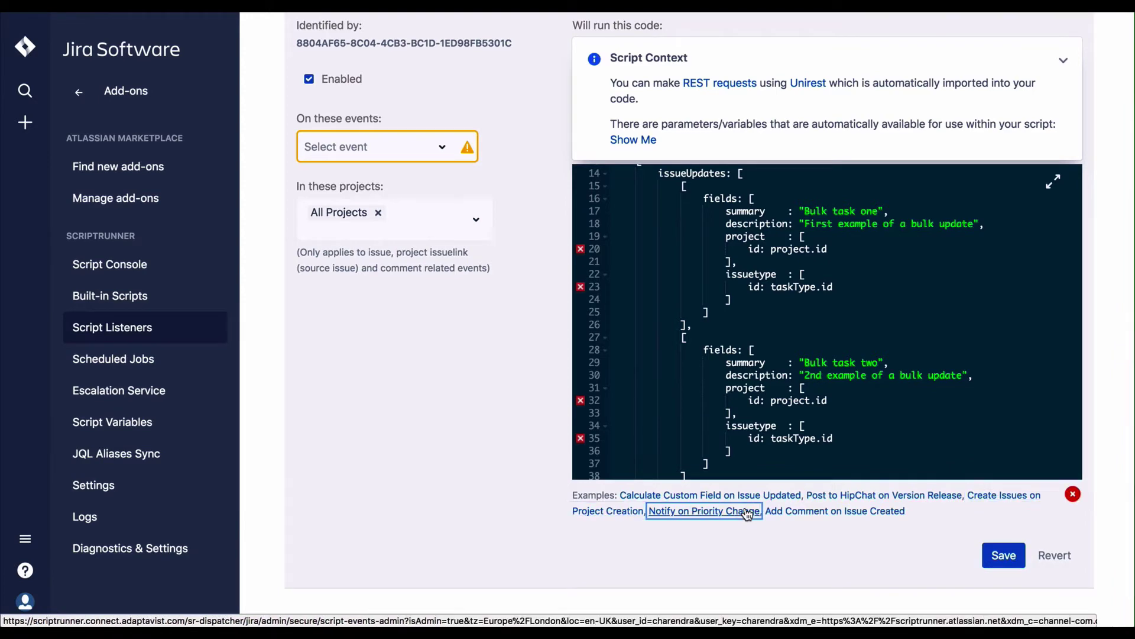
click(833, 512)
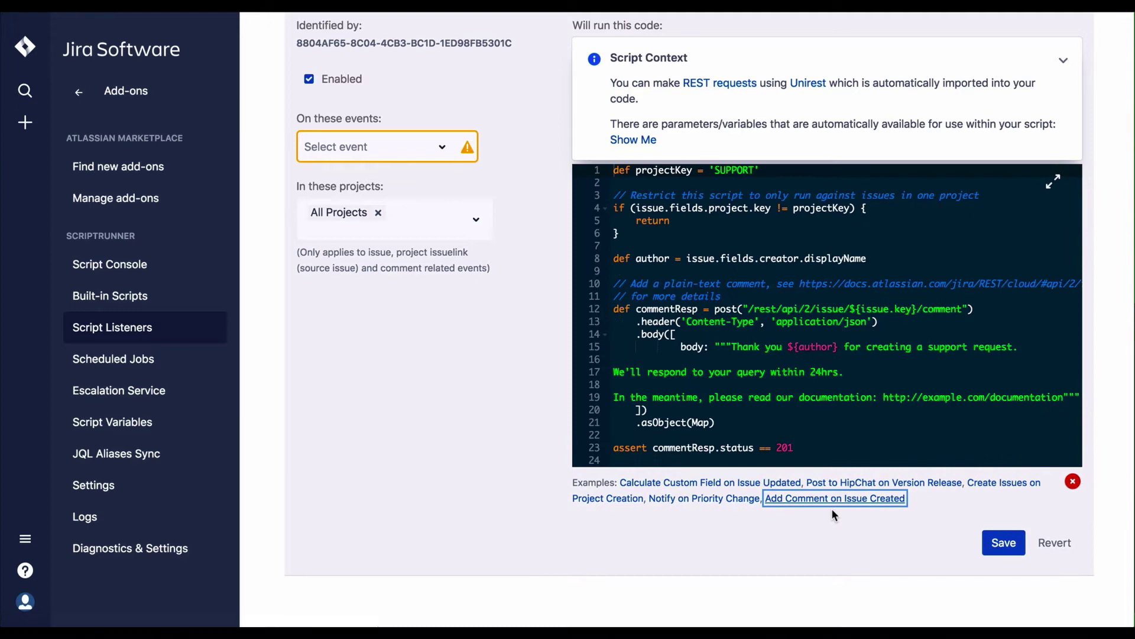
scroll(832, 504, up, 3)
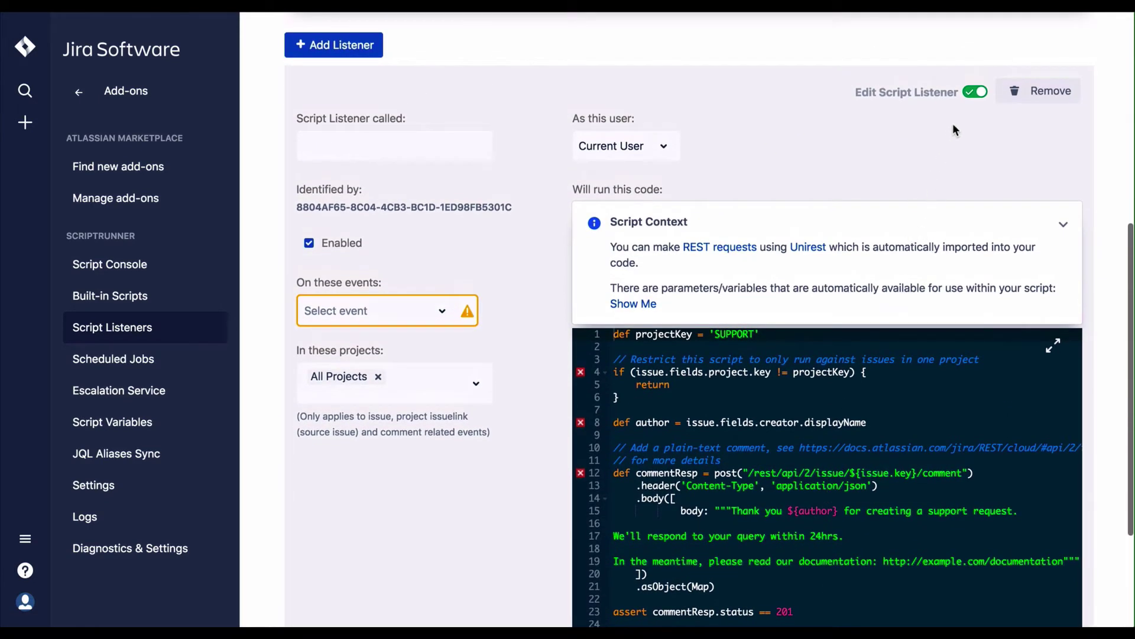
Step: Remove the draft script listener, confirming the deletion with OK
click(975, 93)
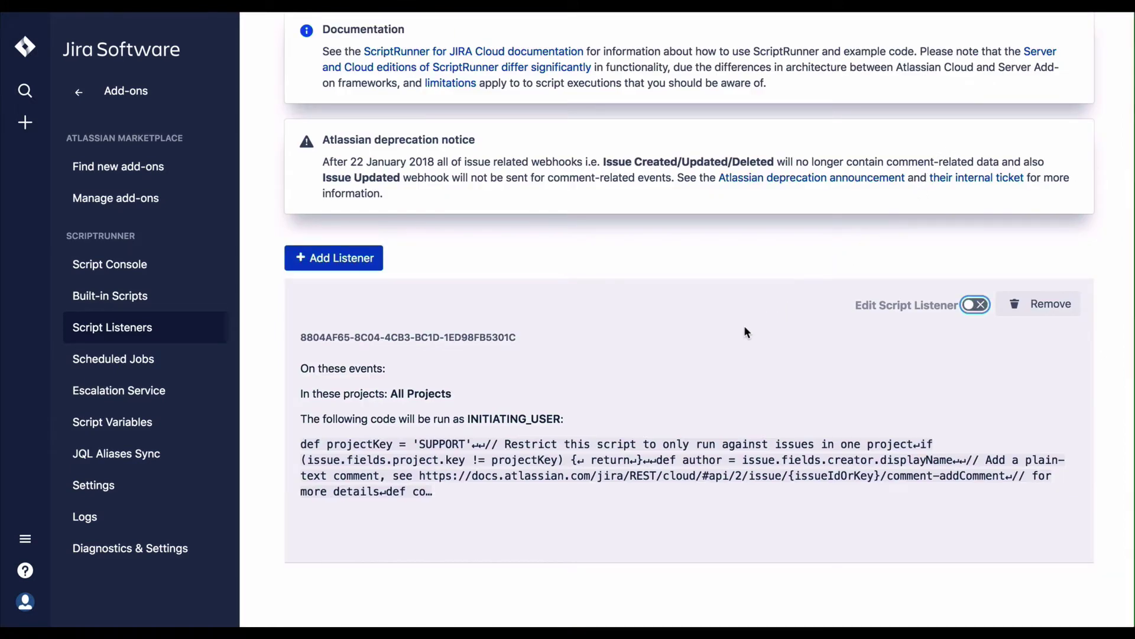
click(1057, 307)
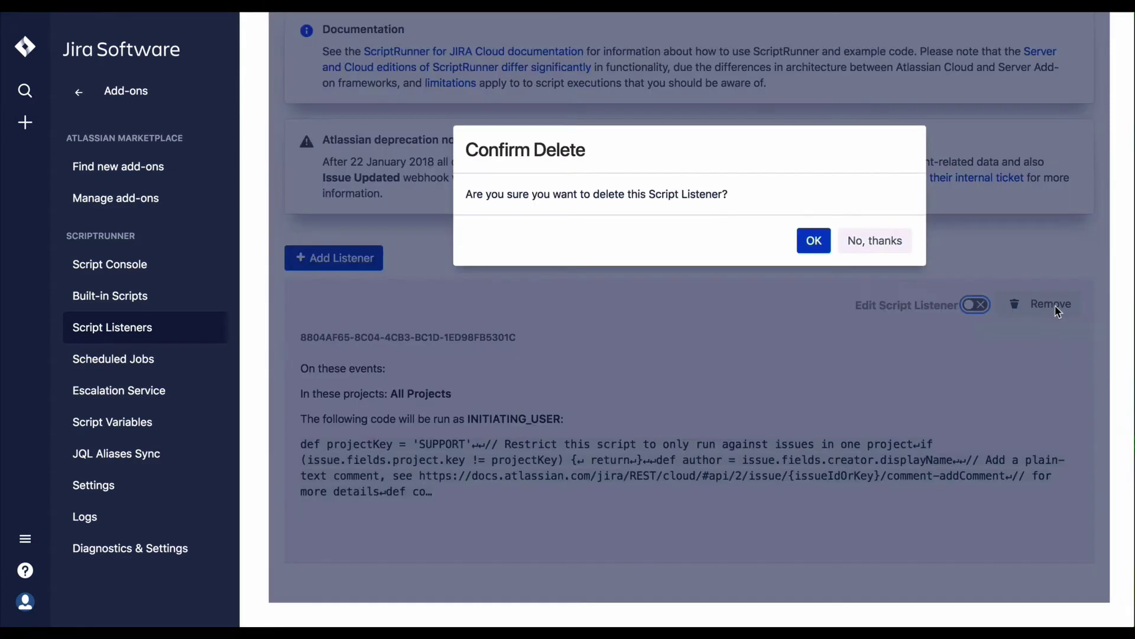
click(814, 242)
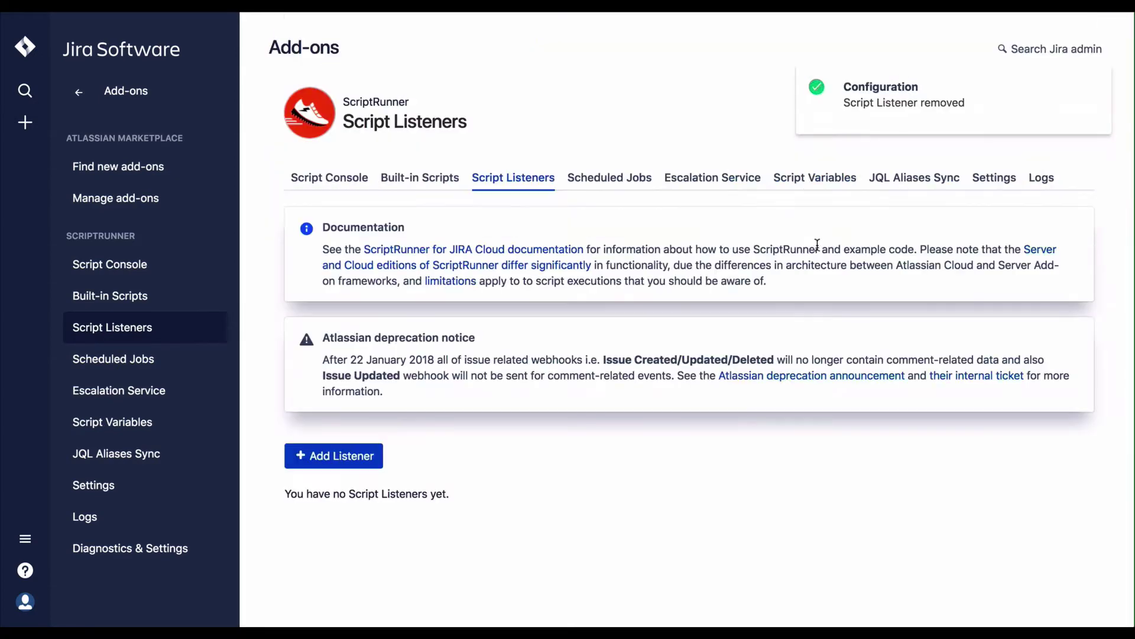
click(612, 178)
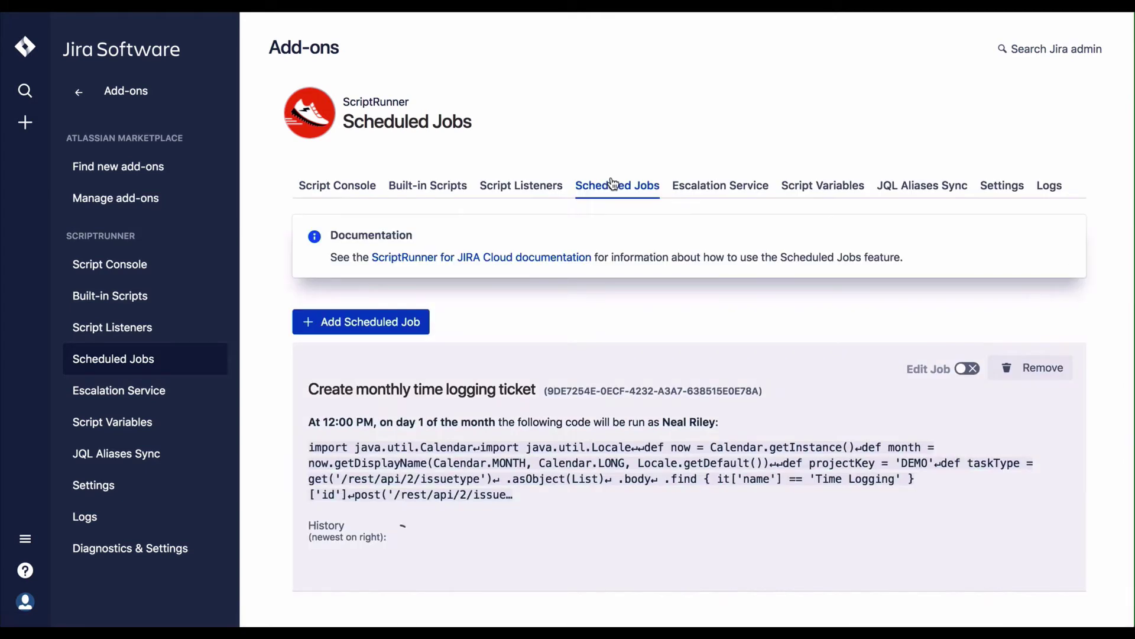
Step: Add a new scheduled job and name it 'Test' from the autocomplete suggestion
scroll(585, 297, down, 1)
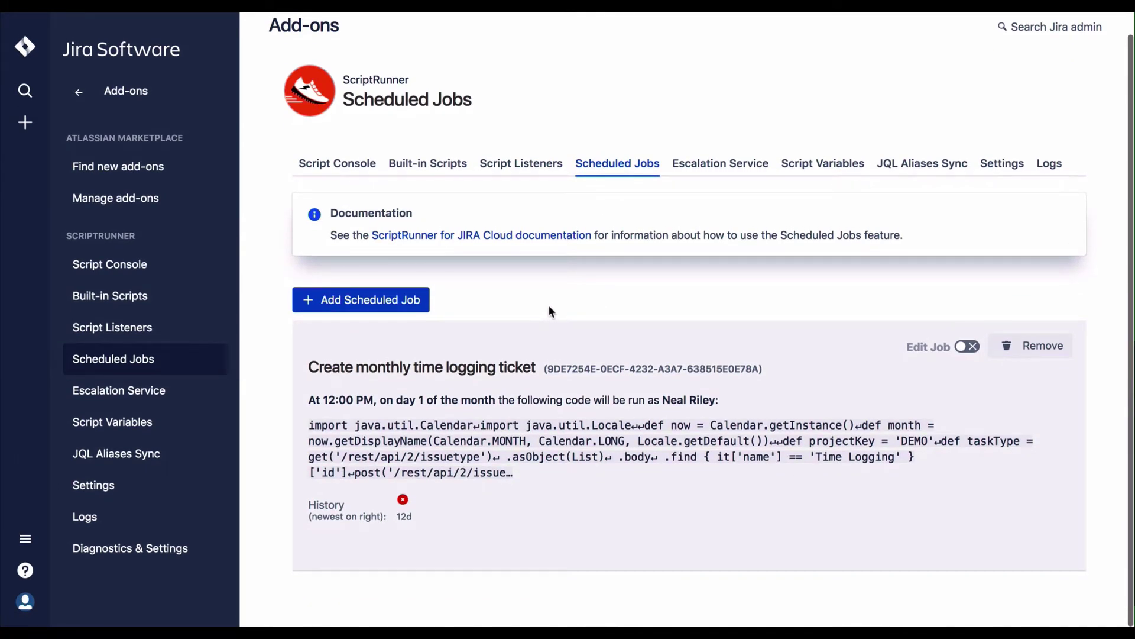
click(396, 307)
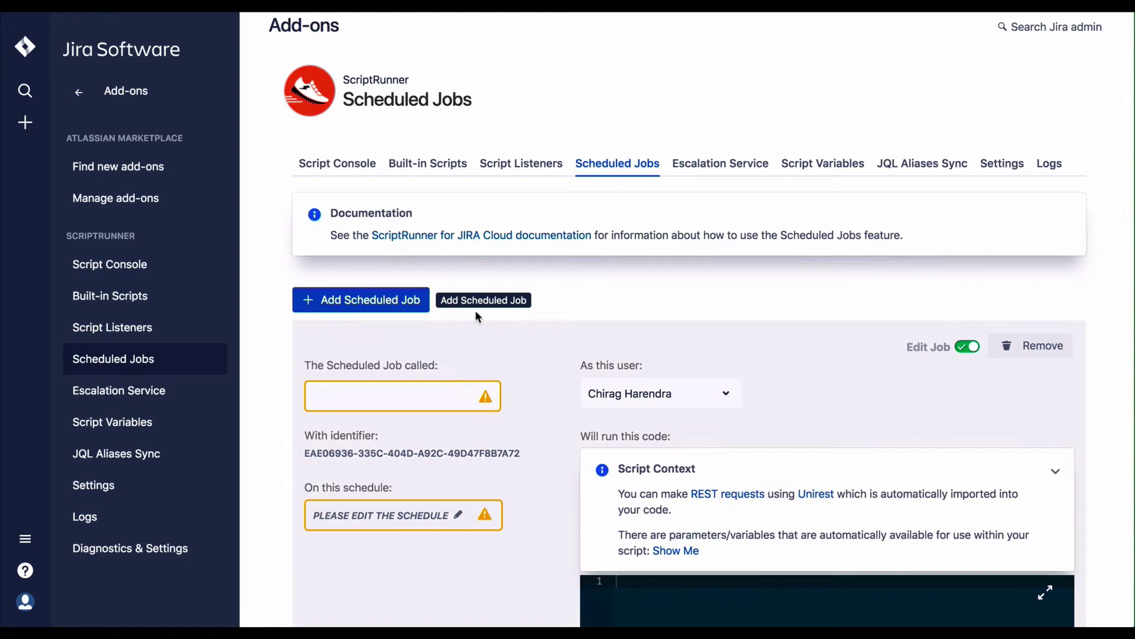
scroll(515, 329, down, 3)
scroll(516, 329, down, 3)
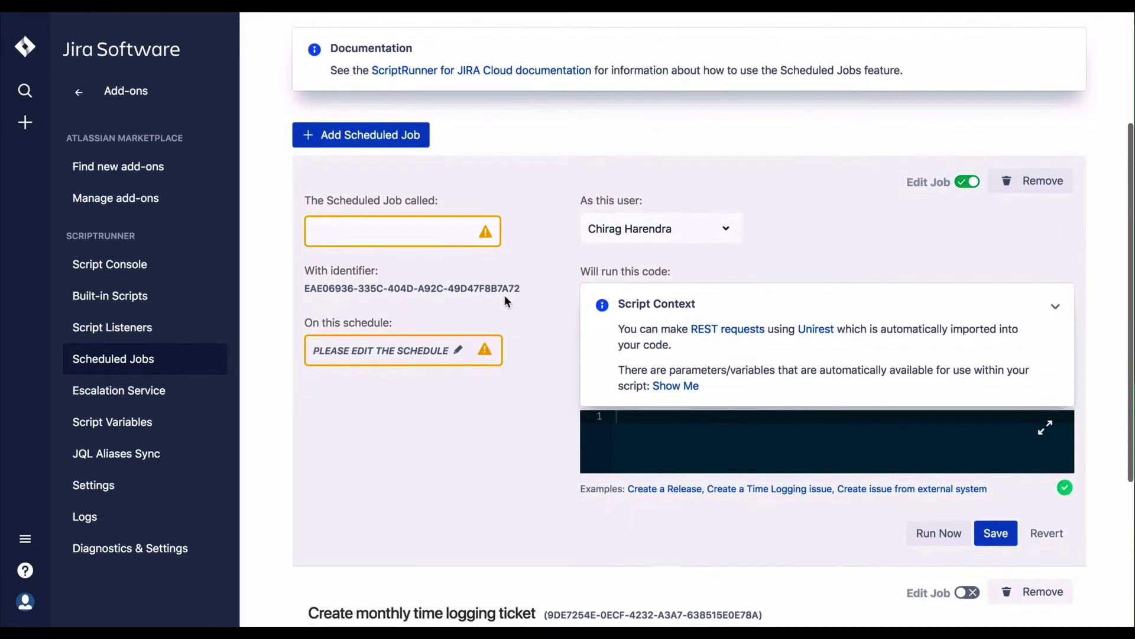
click(463, 230)
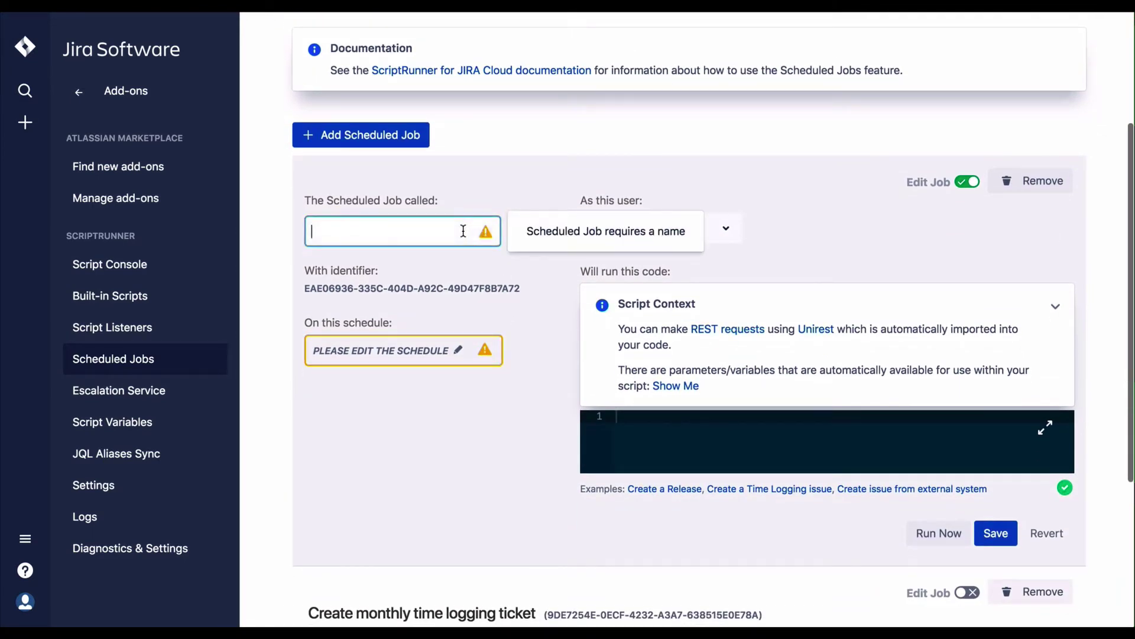
text(test)
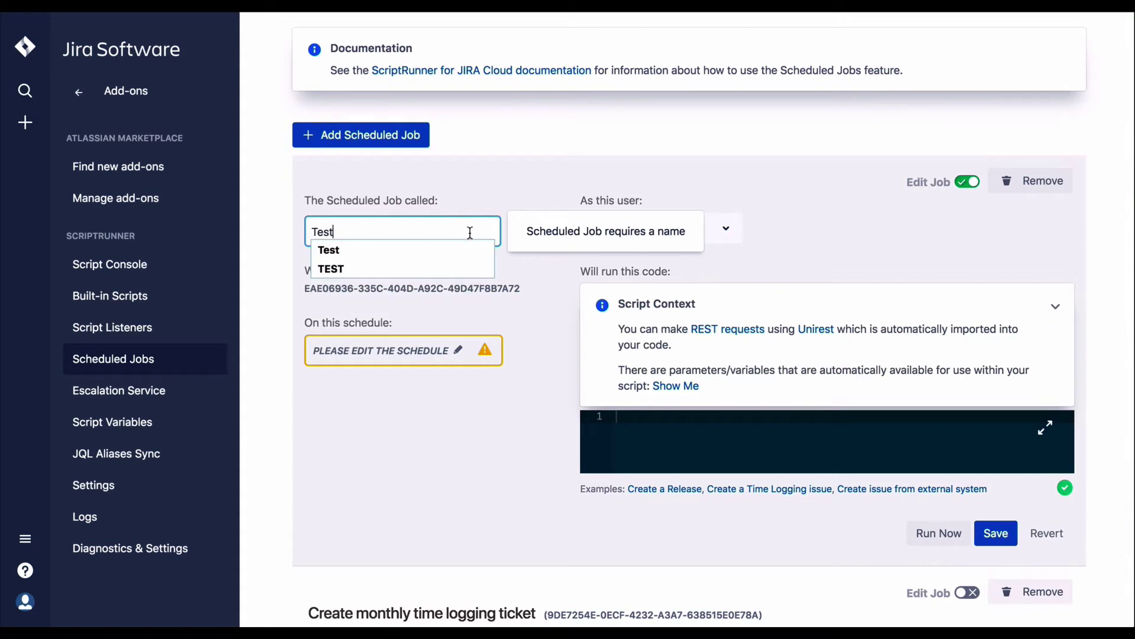
key(Down)
key(Return)
click(454, 353)
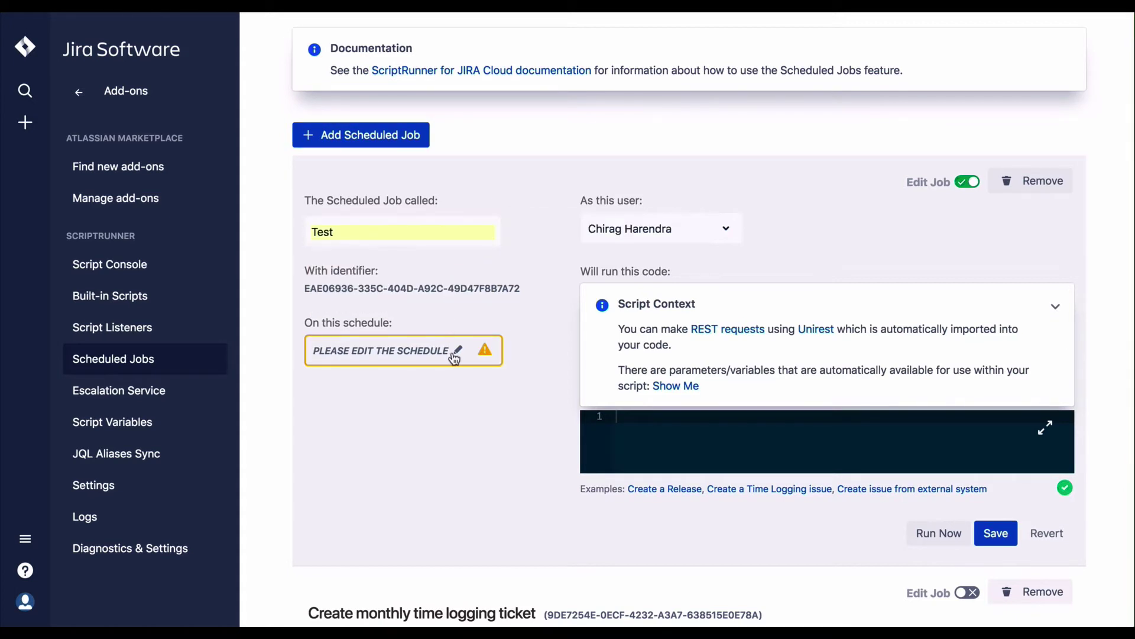
click(456, 354)
scroll(485, 341, up, 2)
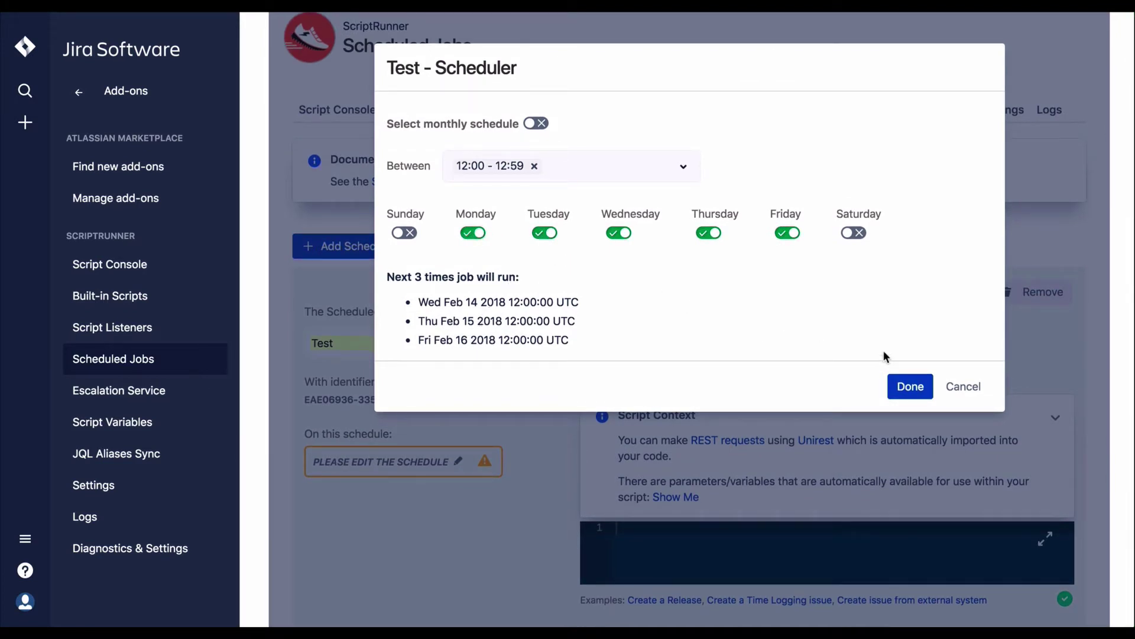
click(962, 388)
scroll(789, 335, down, 2)
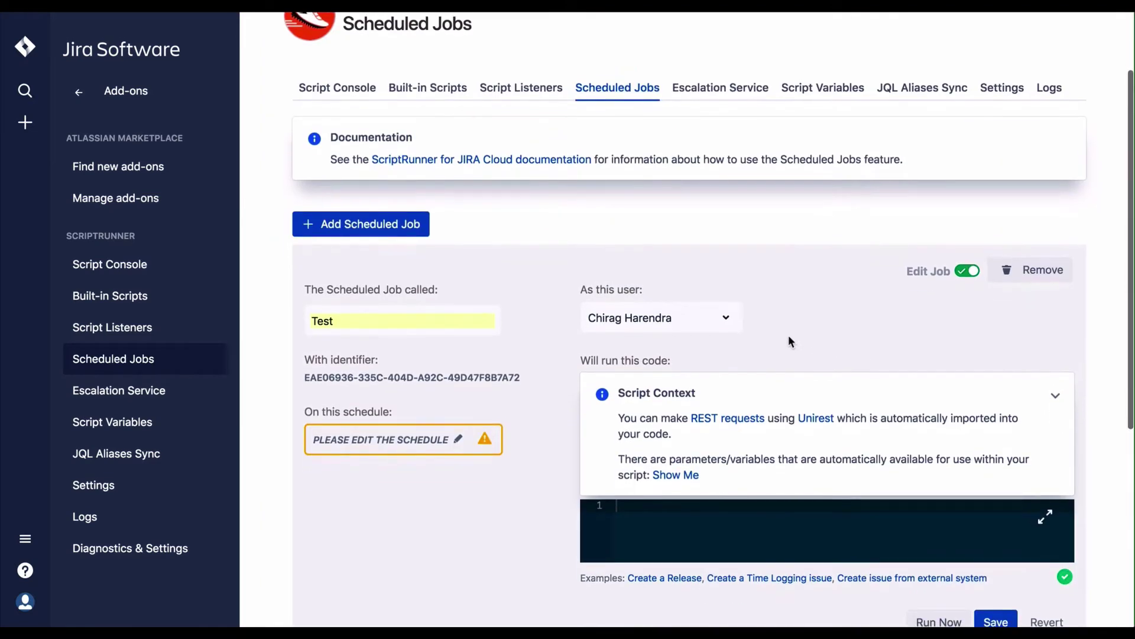
scroll(789, 342, down, 1)
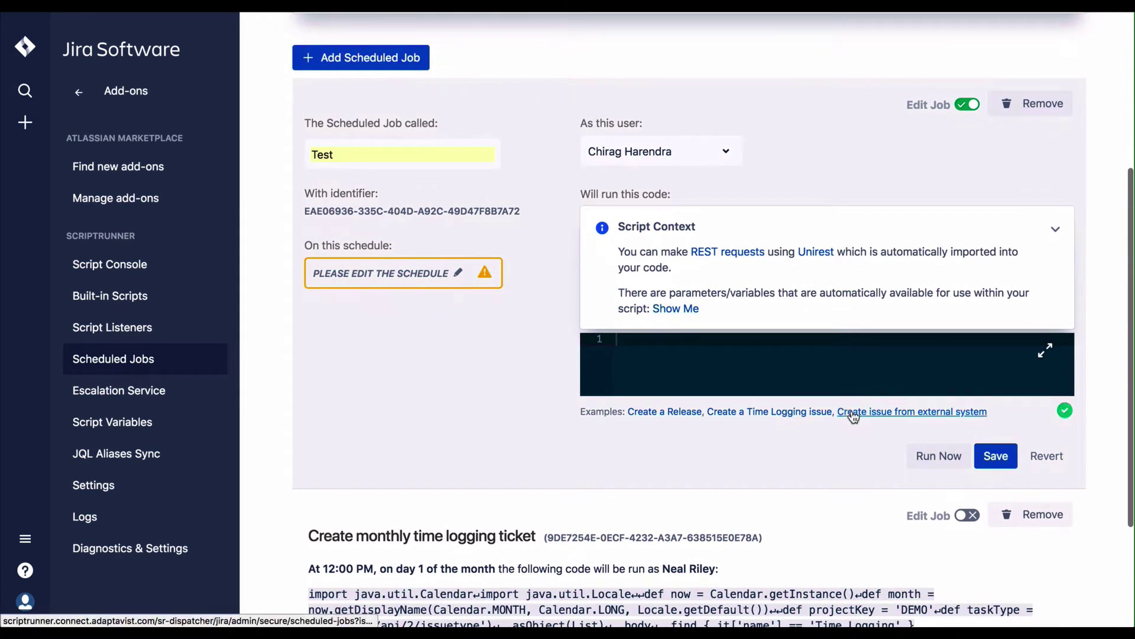
Step: Load the 'Create issue from external system' example into the Test job's code
click(854, 416)
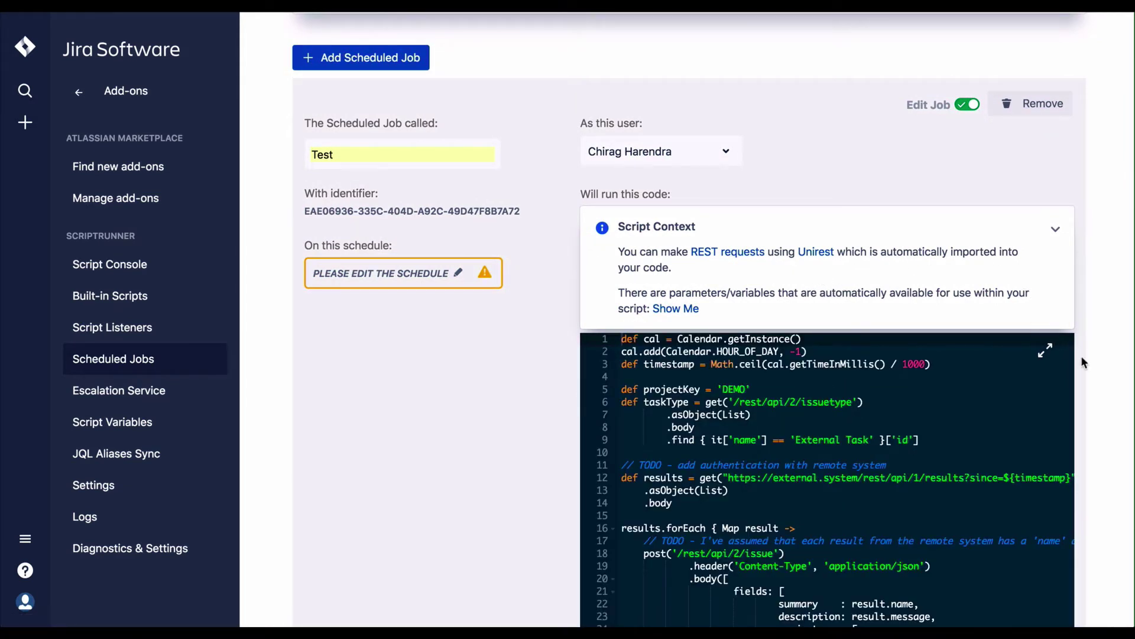
scroll(1093, 375, down, 1)
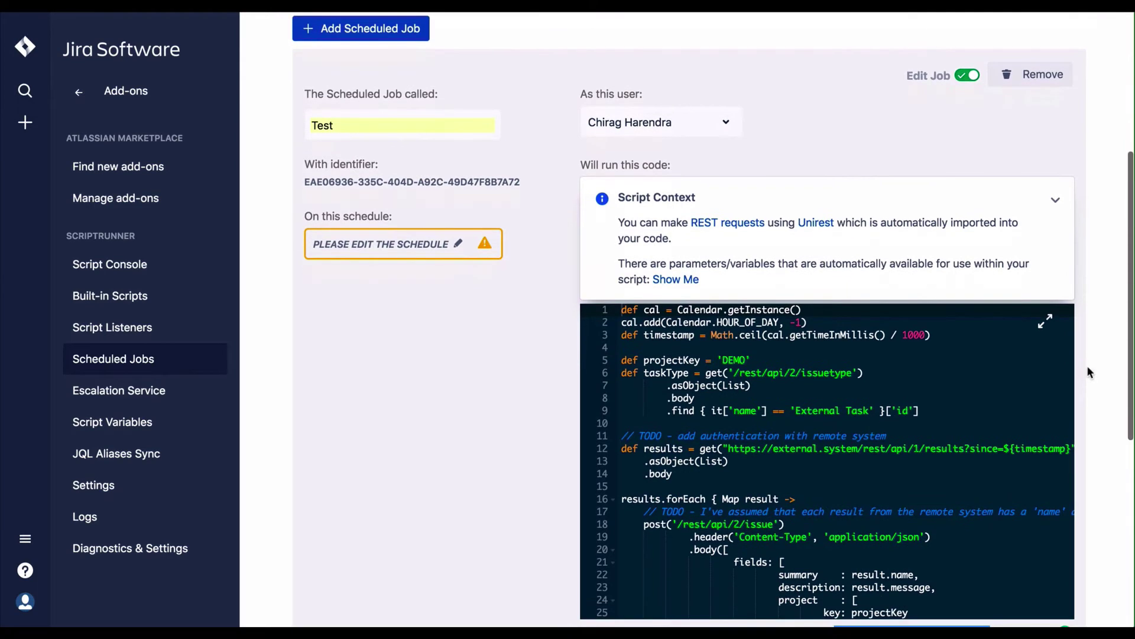
scroll(1088, 369, down, 3)
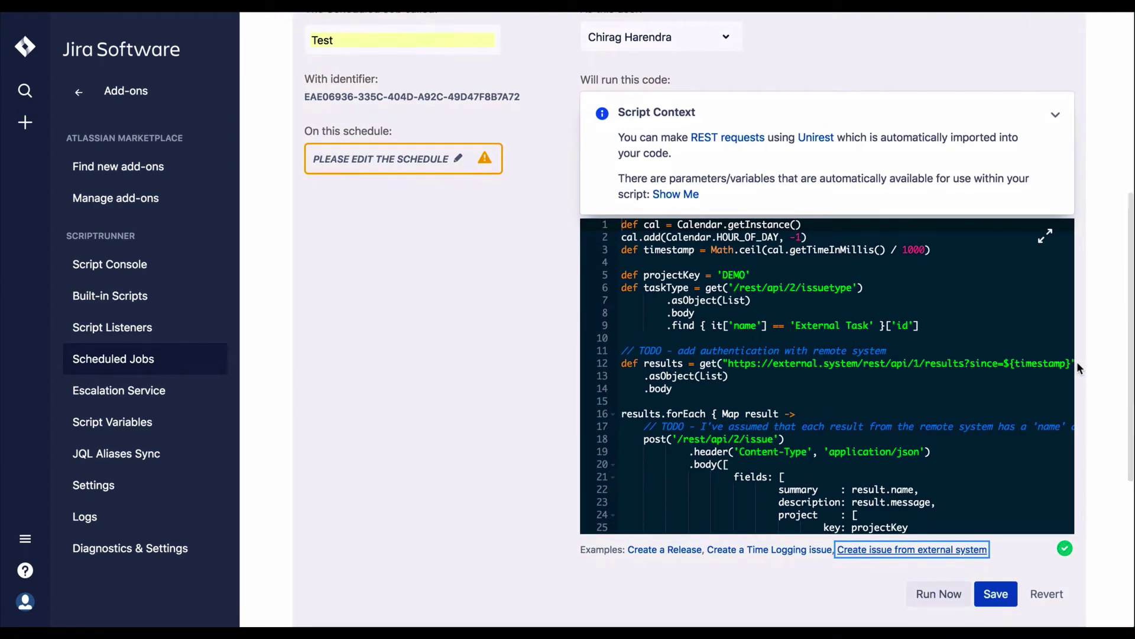
scroll(1077, 361, up, 1)
scroll(1076, 358, up, 5)
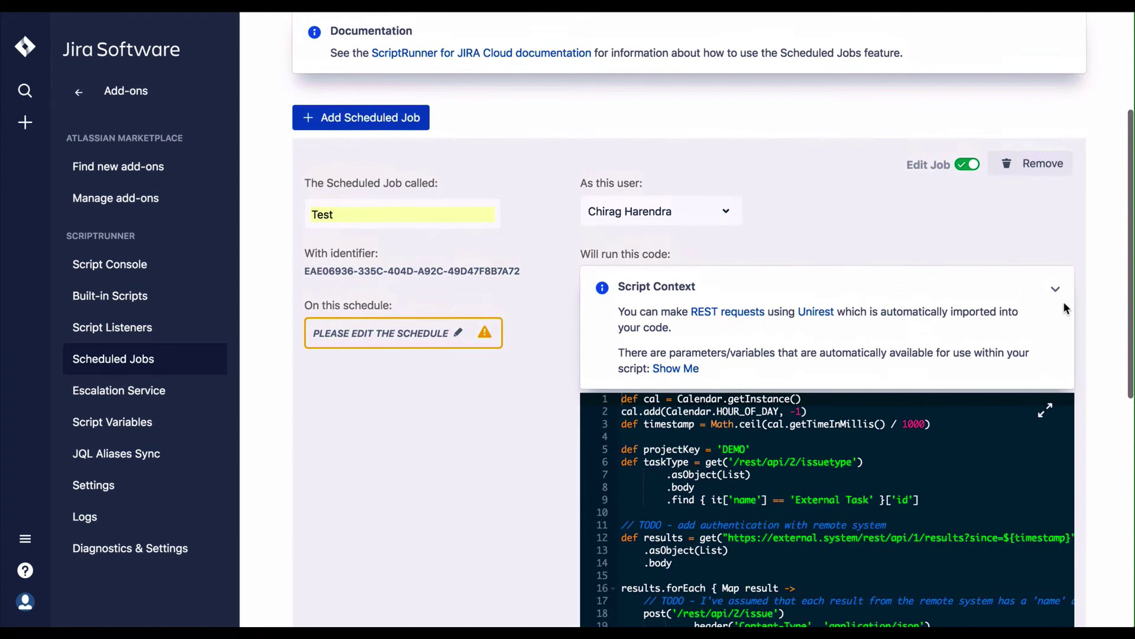
Step: Remove the Test scheduled job, confirming the deletion with OK
click(1036, 164)
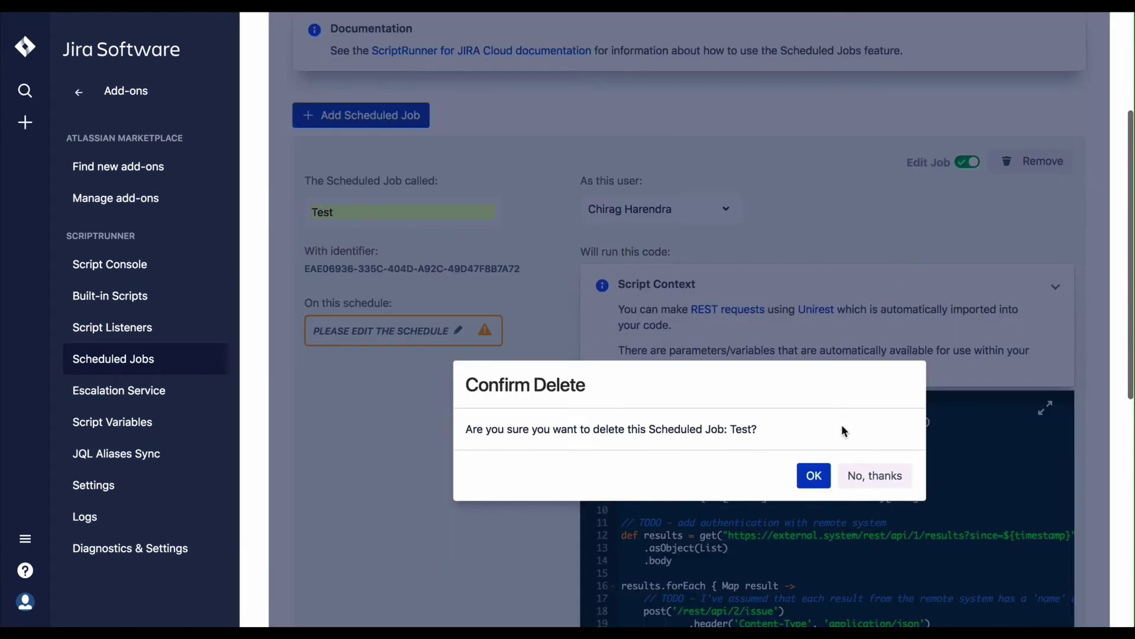
click(814, 476)
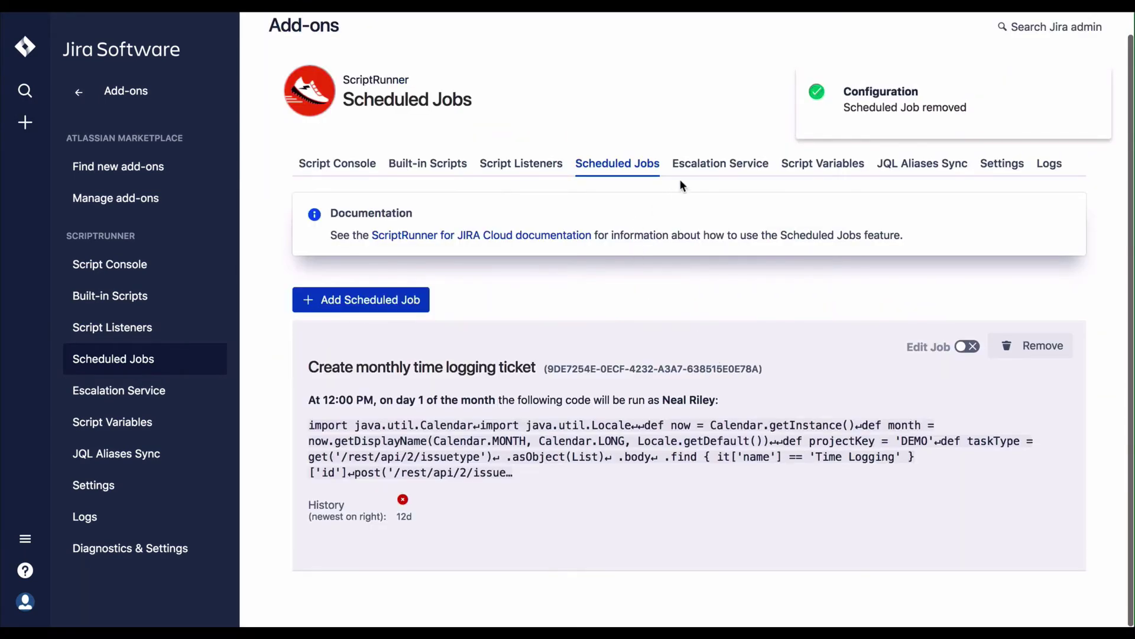
click(698, 169)
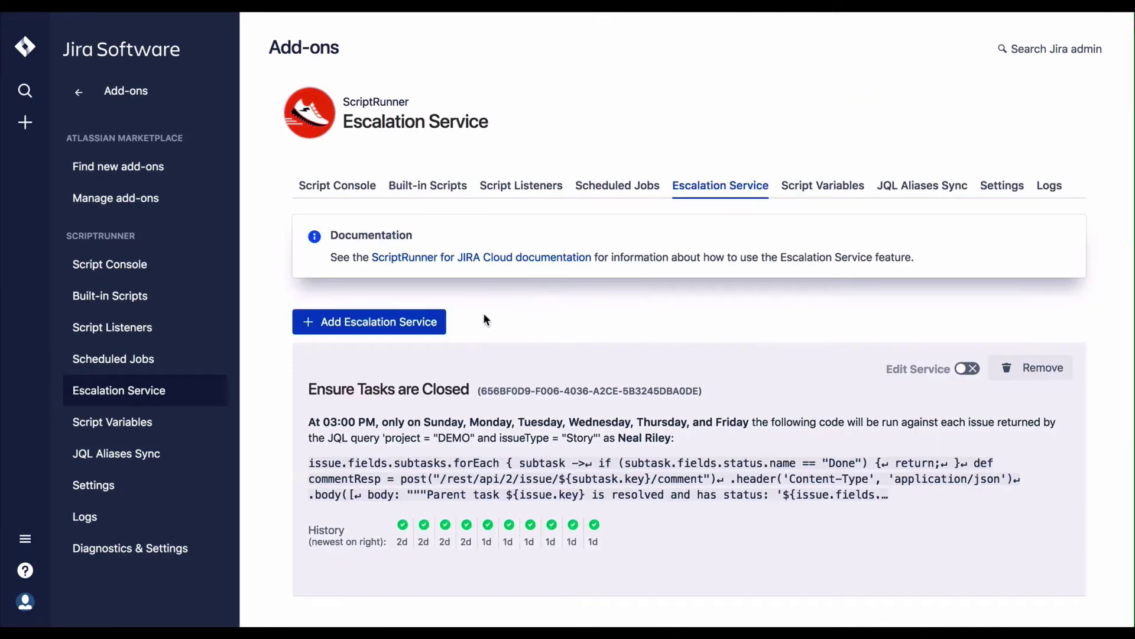
Step: Add a new escalation service and put the cursor in its empty JQL query field
click(425, 324)
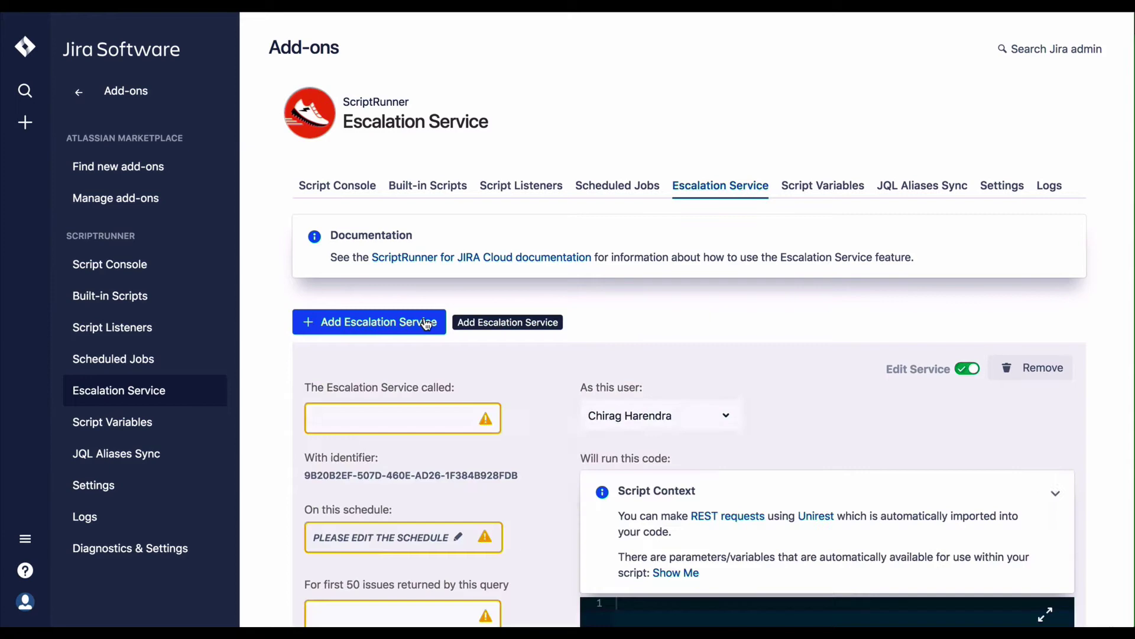
scroll(528, 340, down, 3)
scroll(528, 340, down, 3)
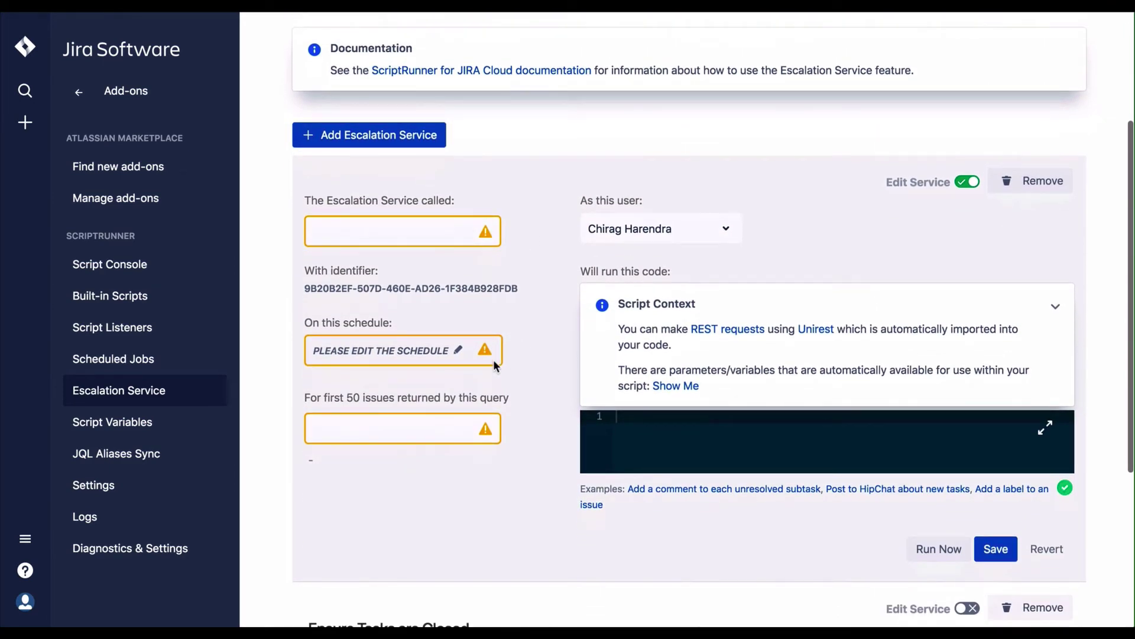
click(443, 417)
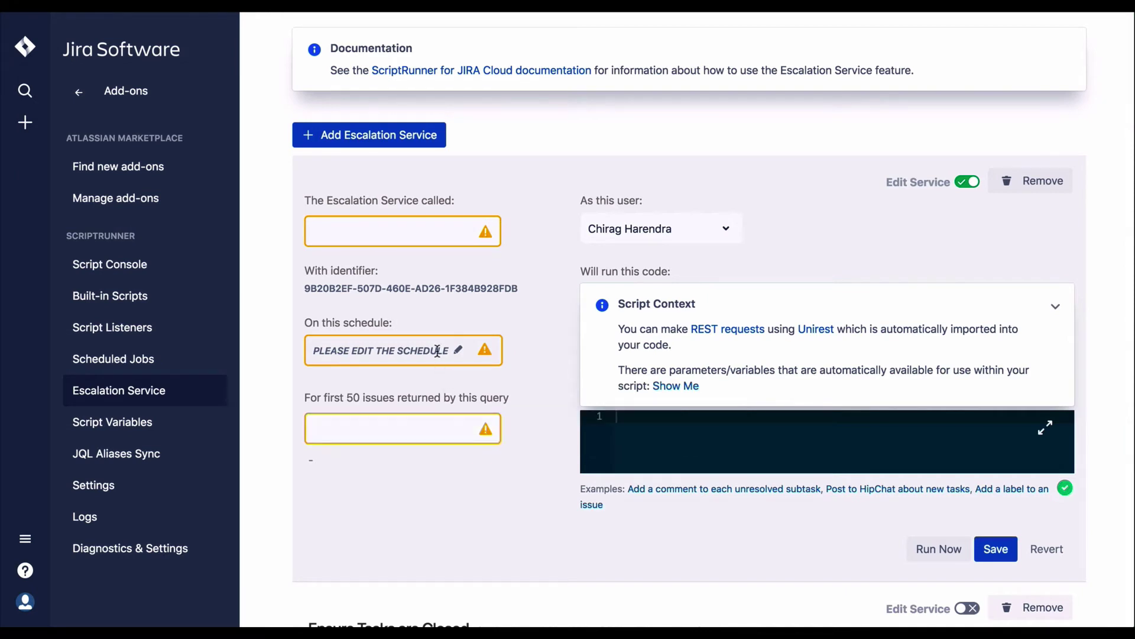
Step: Open the new escalation service's scheduler and cancel it, leaving the schedule unset
click(456, 353)
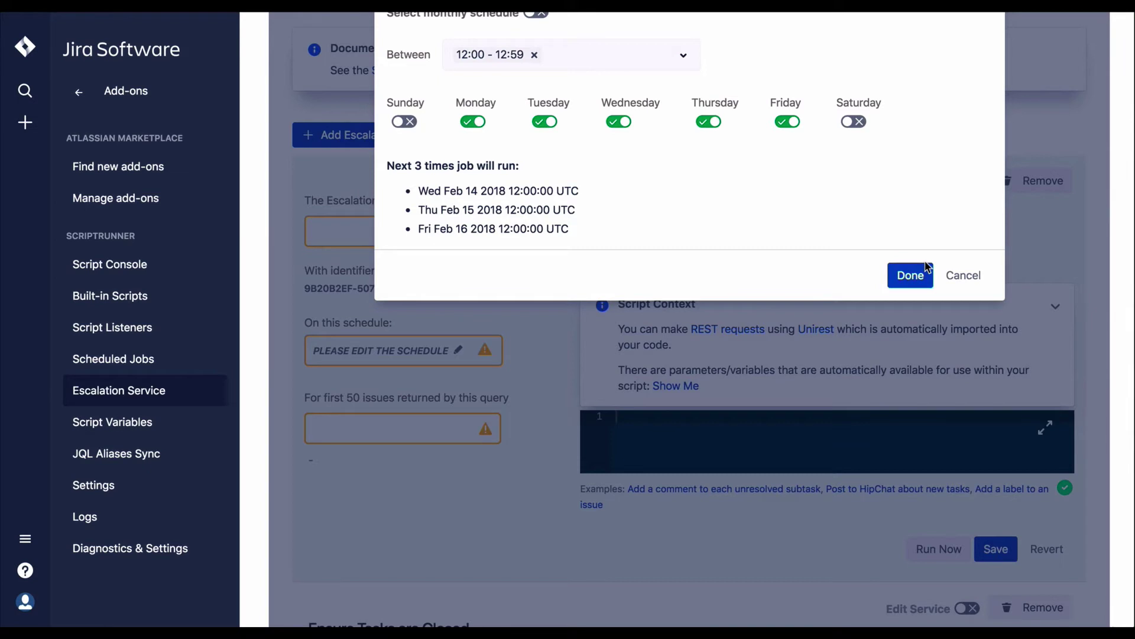
scroll(927, 266, up, 3)
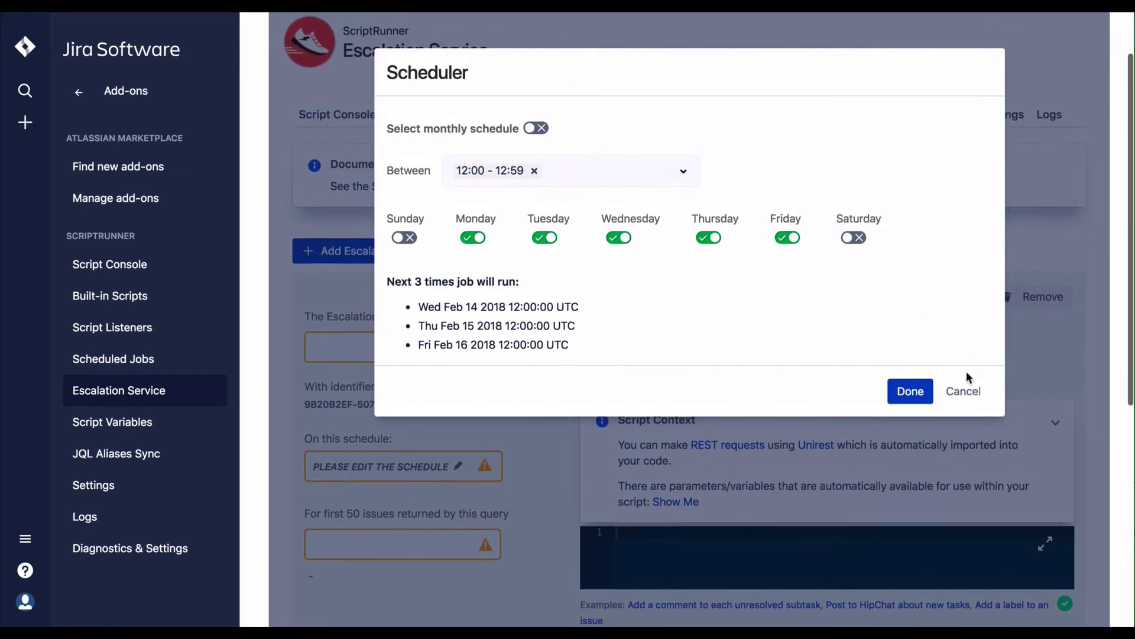
click(962, 389)
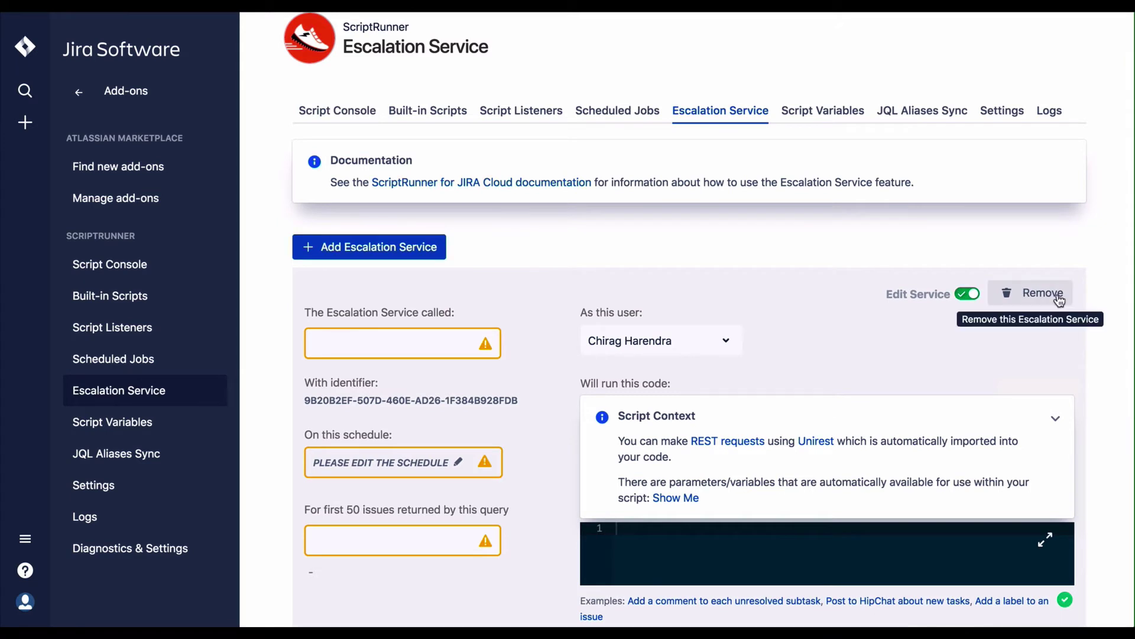
Step: Insert the 'Add a comment to each unresolved subtask' example script, then request removing the service
scroll(850, 361, down, 2)
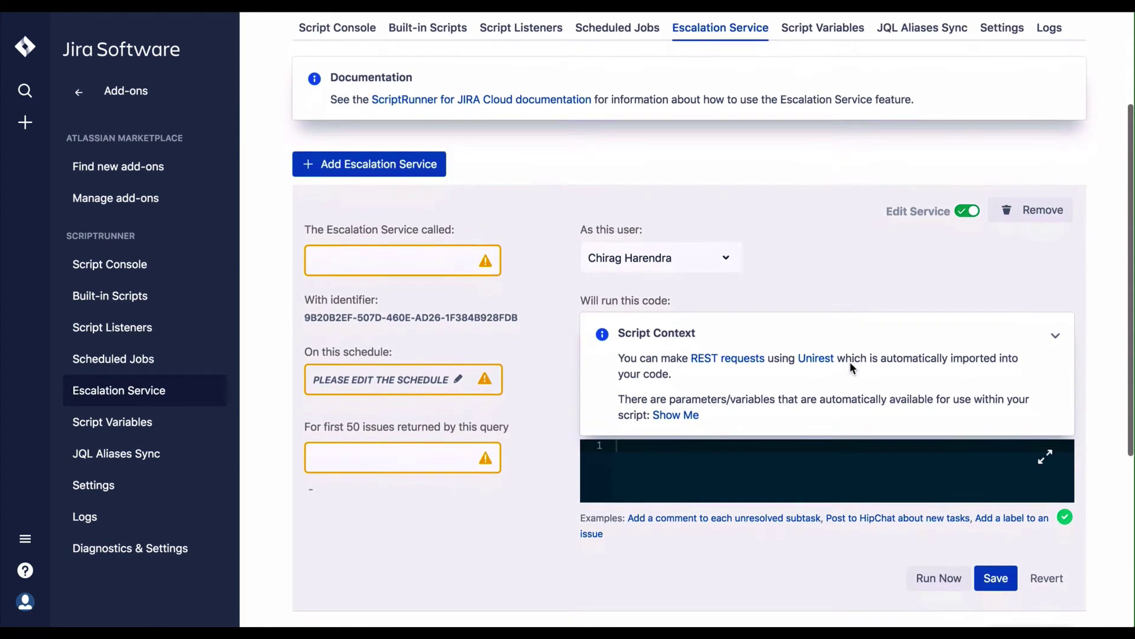
click(751, 518)
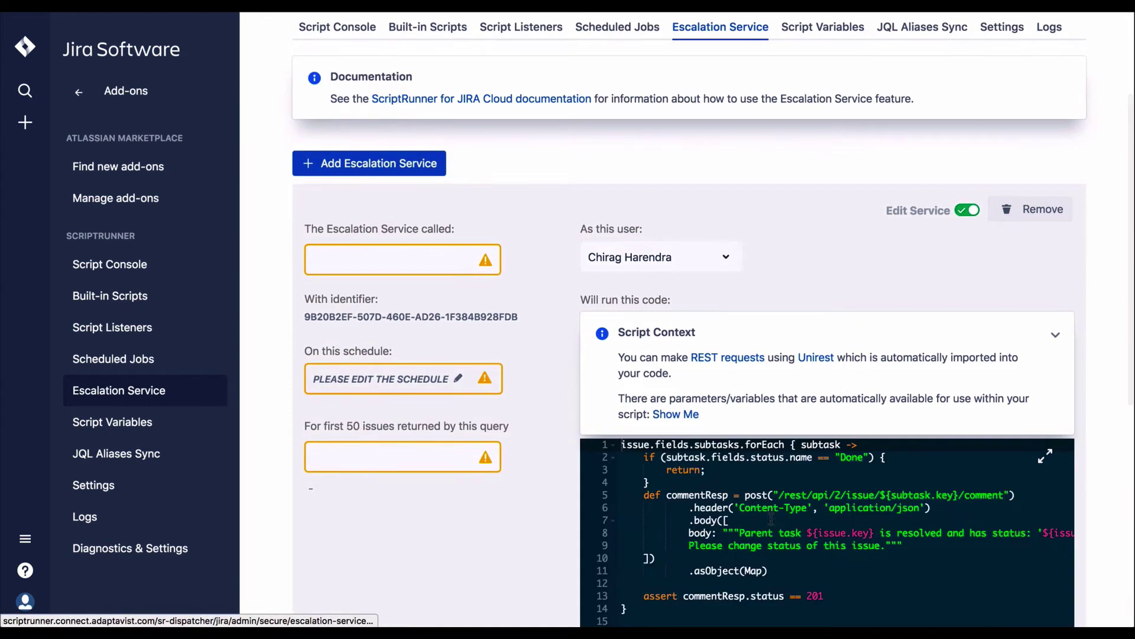
scroll(1090, 466, down, 3)
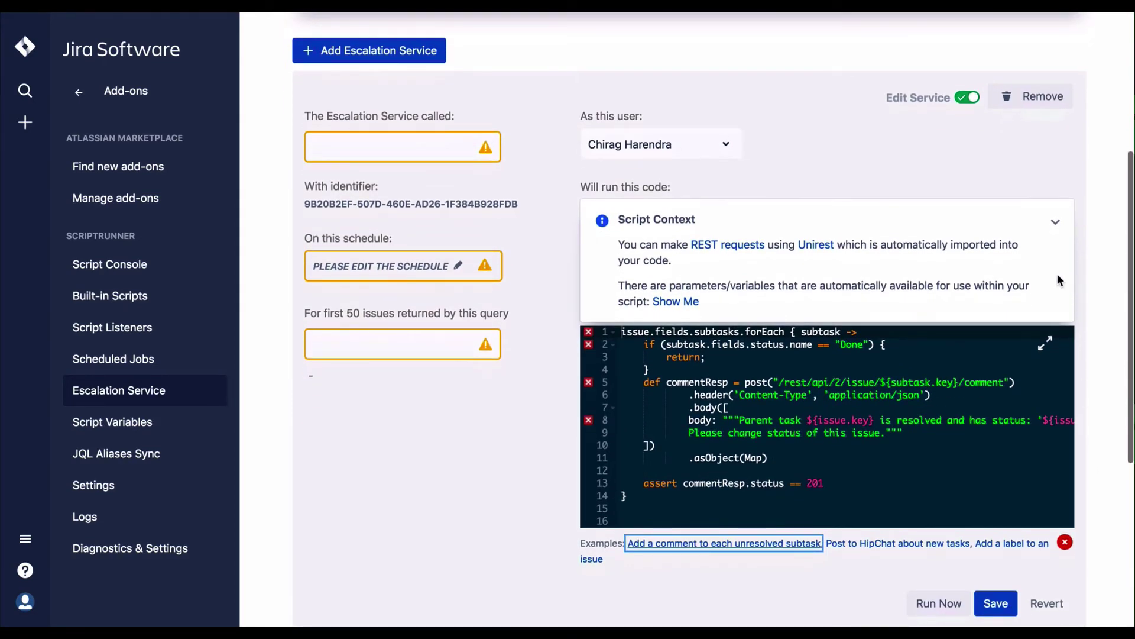
click(1041, 97)
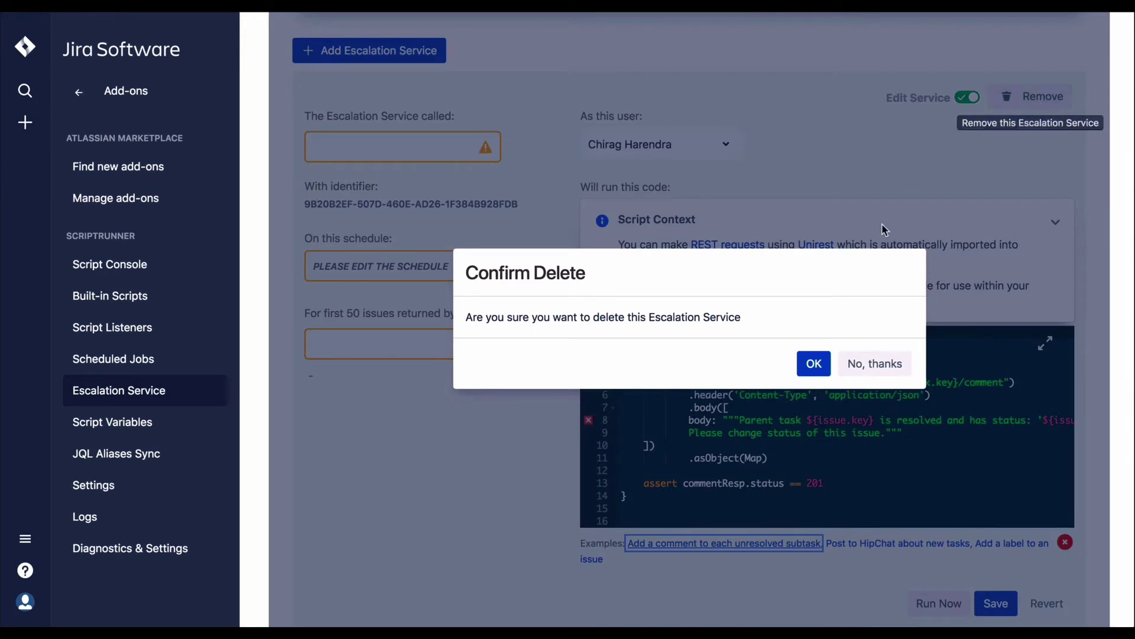
Step: Confirm deleting the draft escalation service and add a new Script Variables row
click(817, 365)
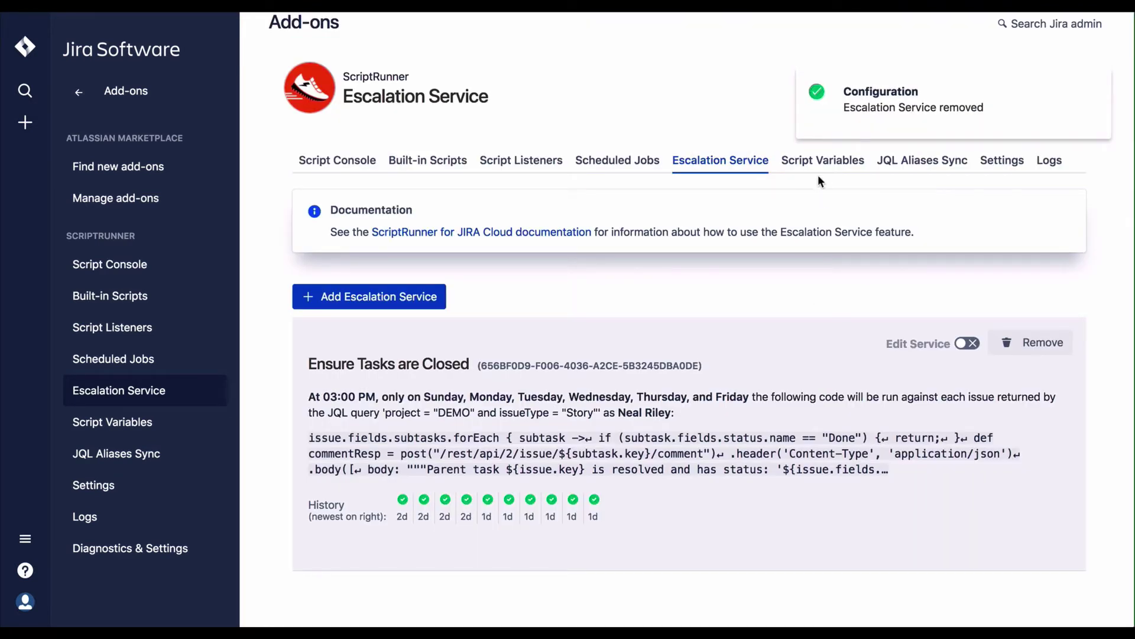
click(816, 166)
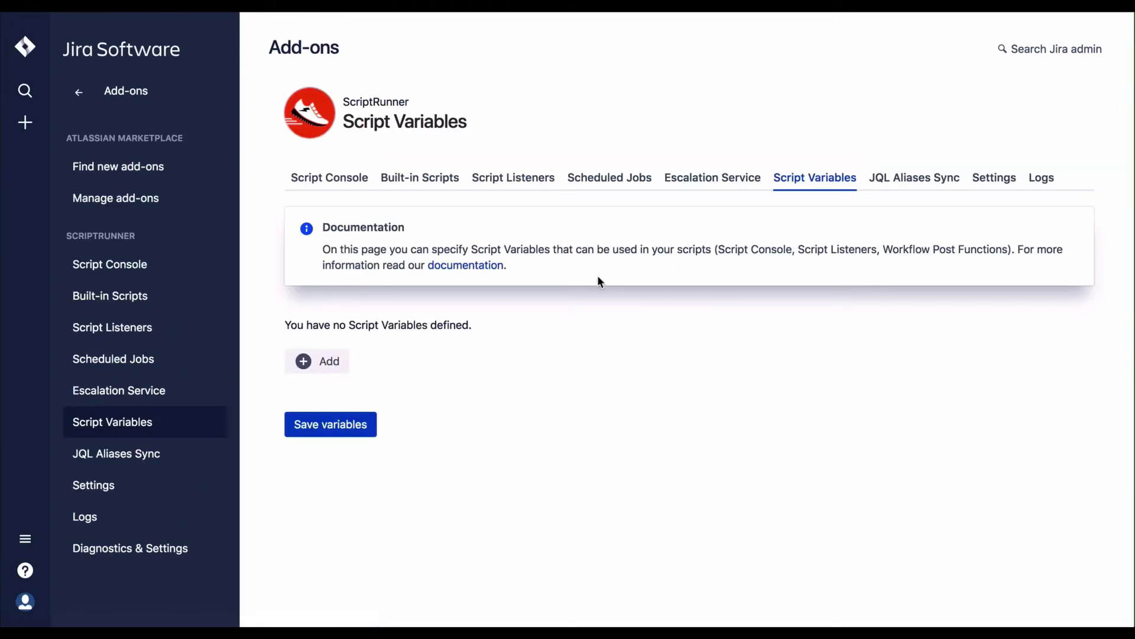
click(332, 362)
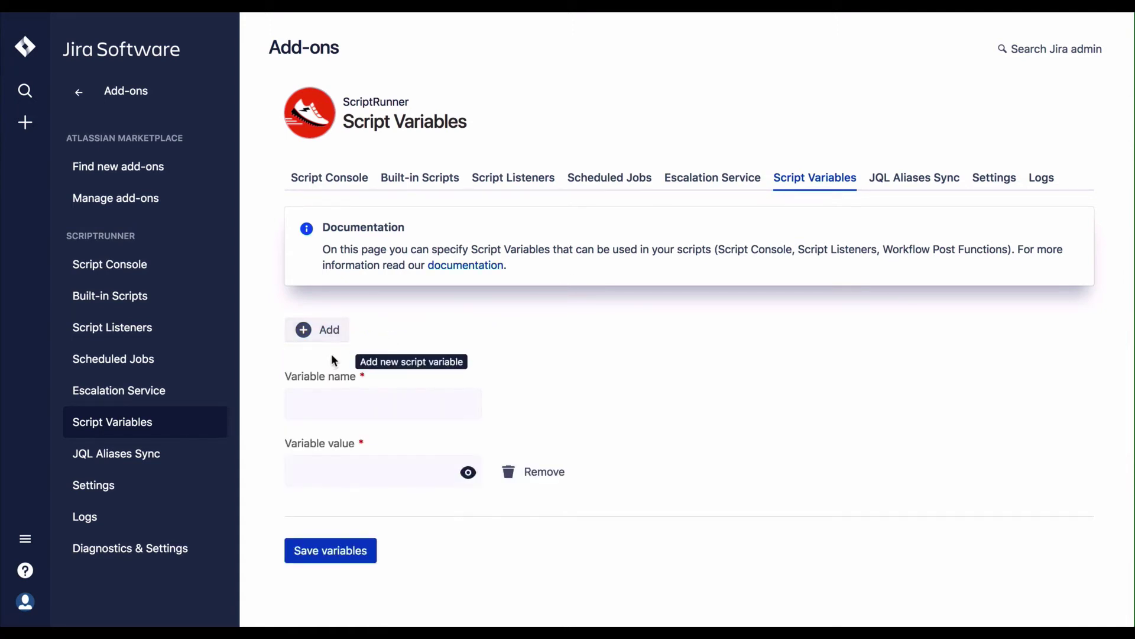
Step: Save a script variable named TEST with a hidden value, then go to JQL Aliases Sync
click(415, 398)
text(TEST)
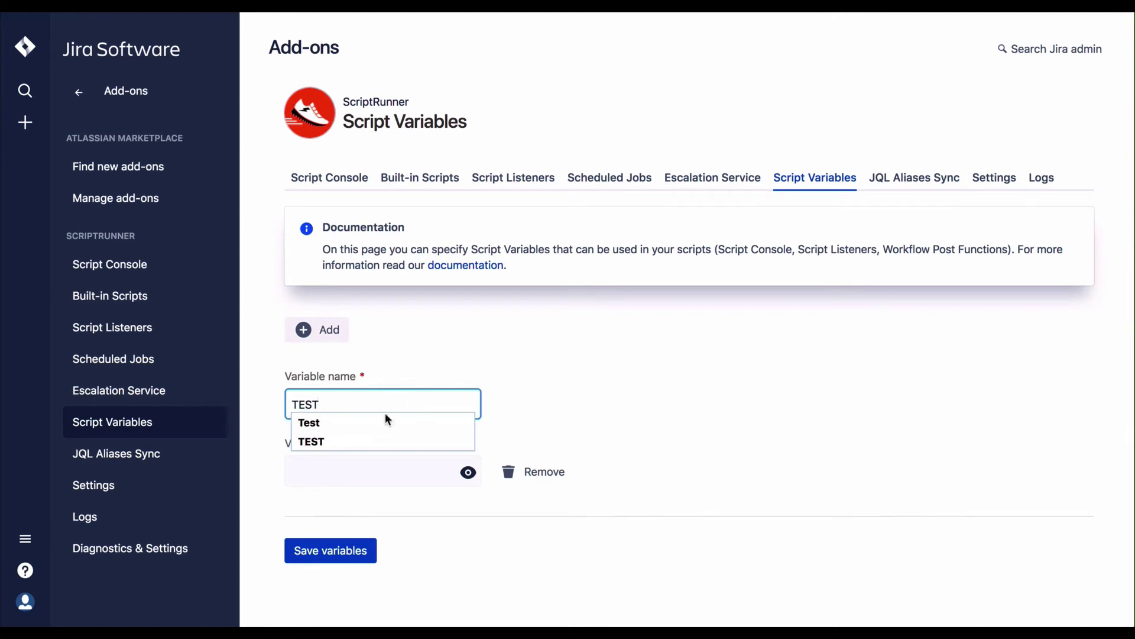
click(385, 419)
click(378, 468)
text(te)
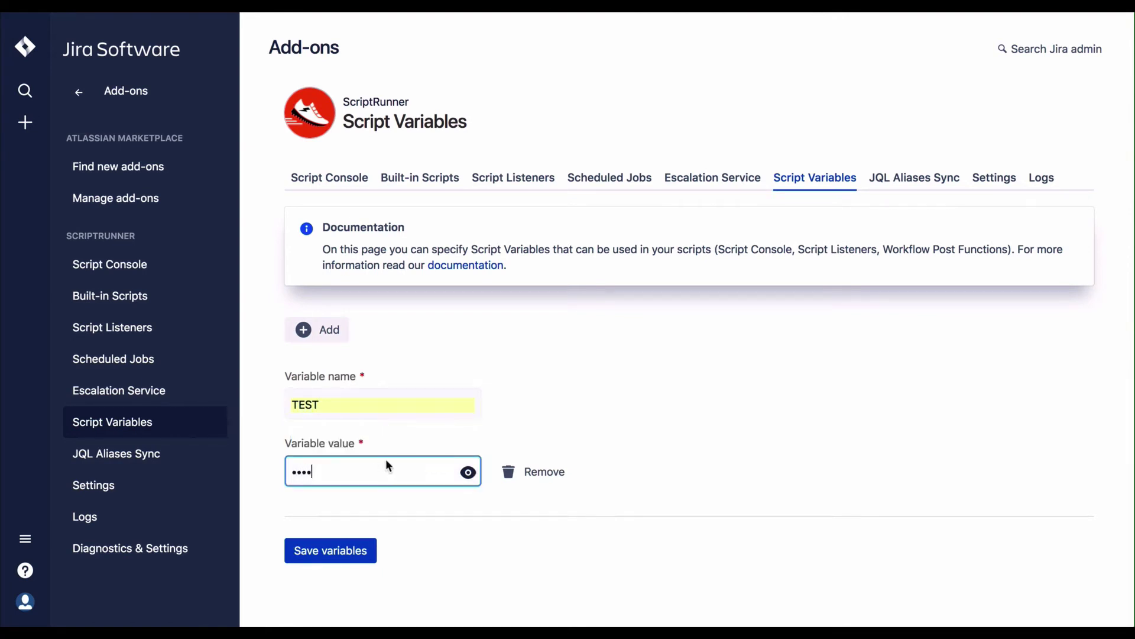
click(545, 432)
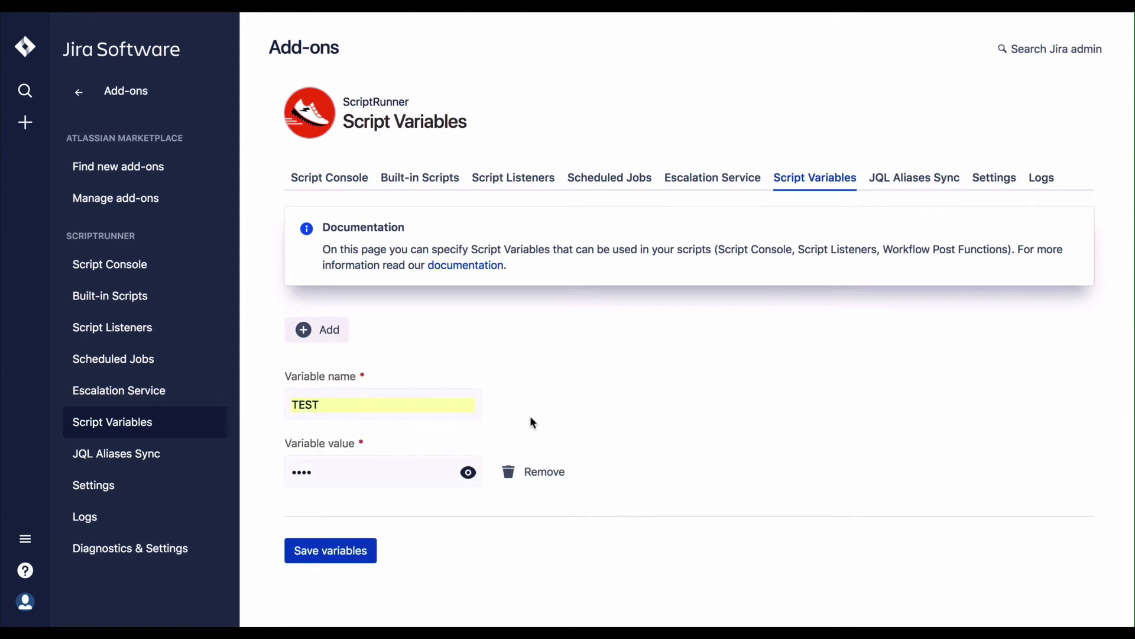
click(365, 558)
click(353, 551)
click(891, 179)
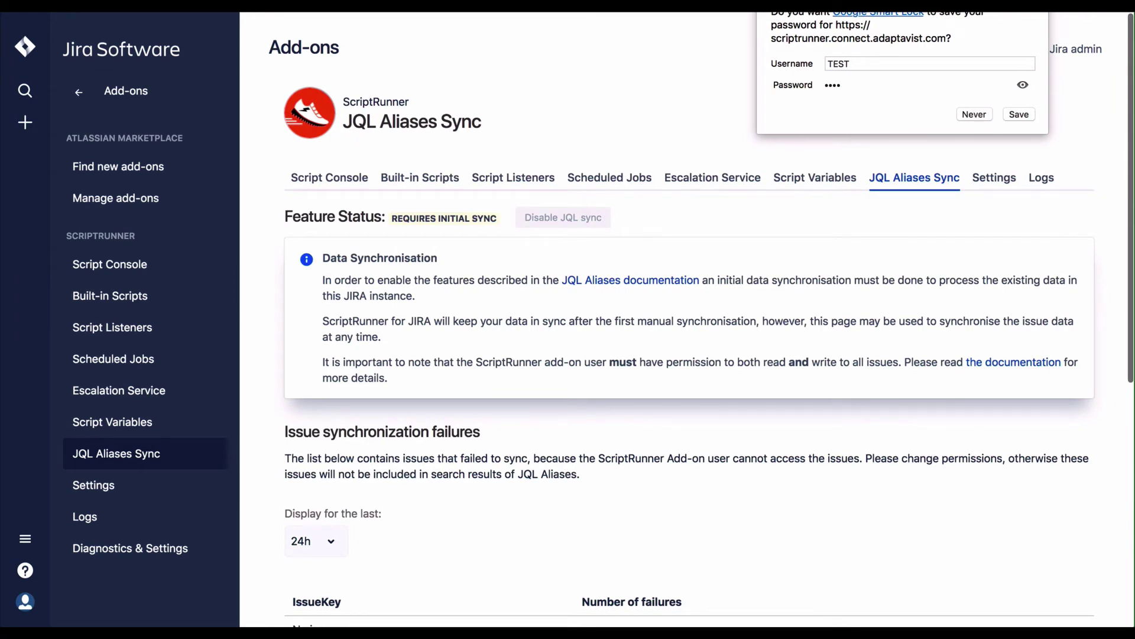
Step: Dismiss the save-password prompt, review the JQL Aliases Sync projects, then open Settings
click(974, 114)
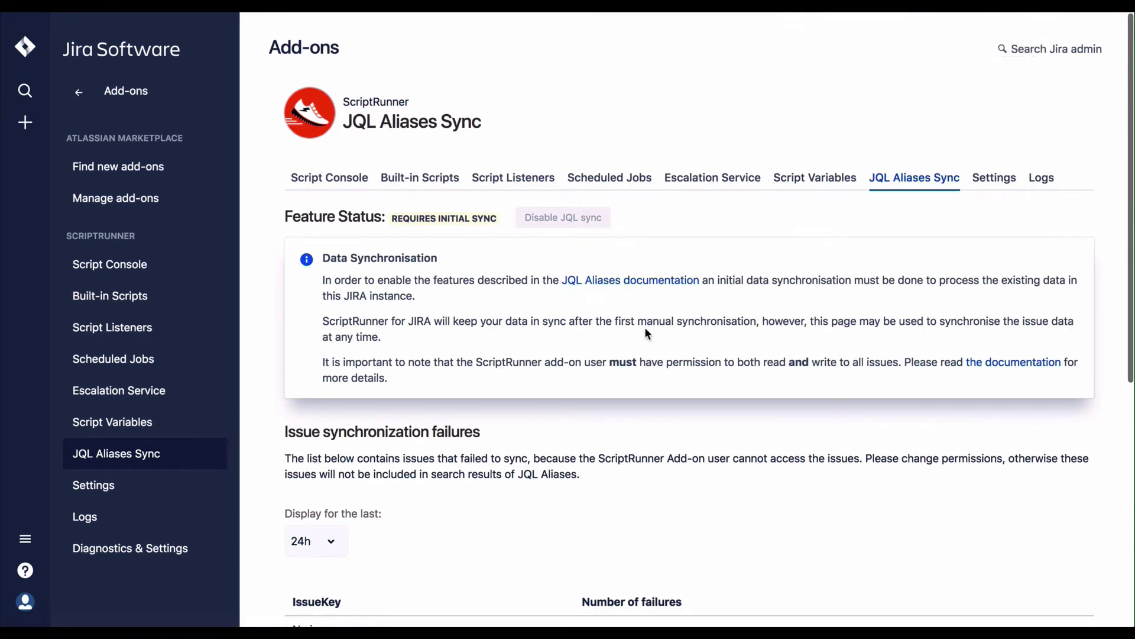
scroll(645, 333, down, 2)
scroll(641, 330, down, 1)
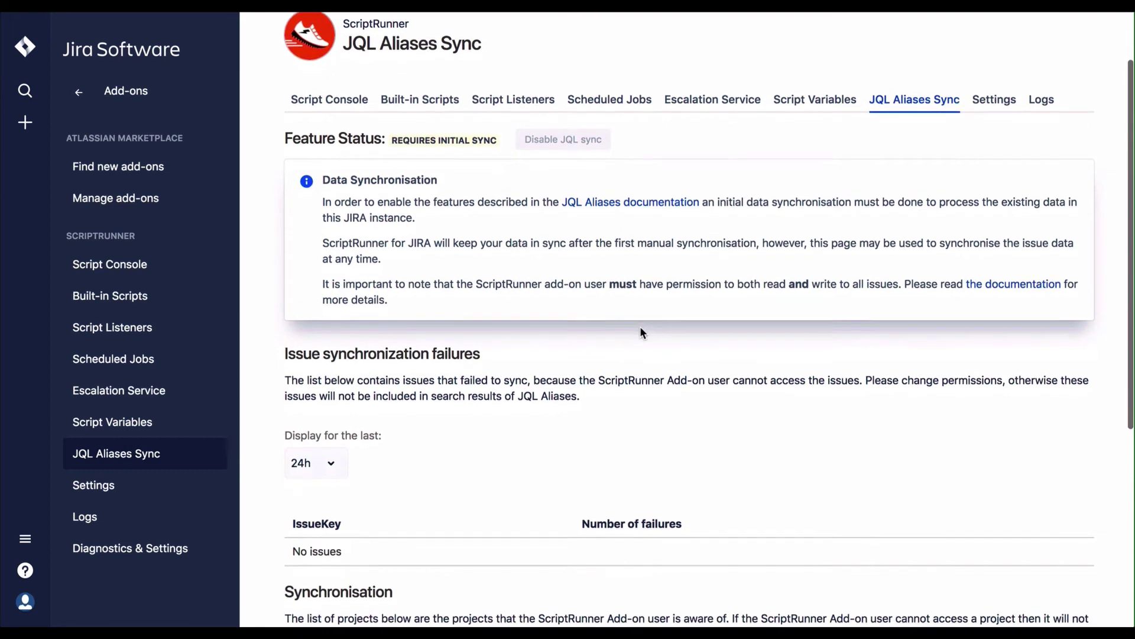
scroll(638, 328, down, 2)
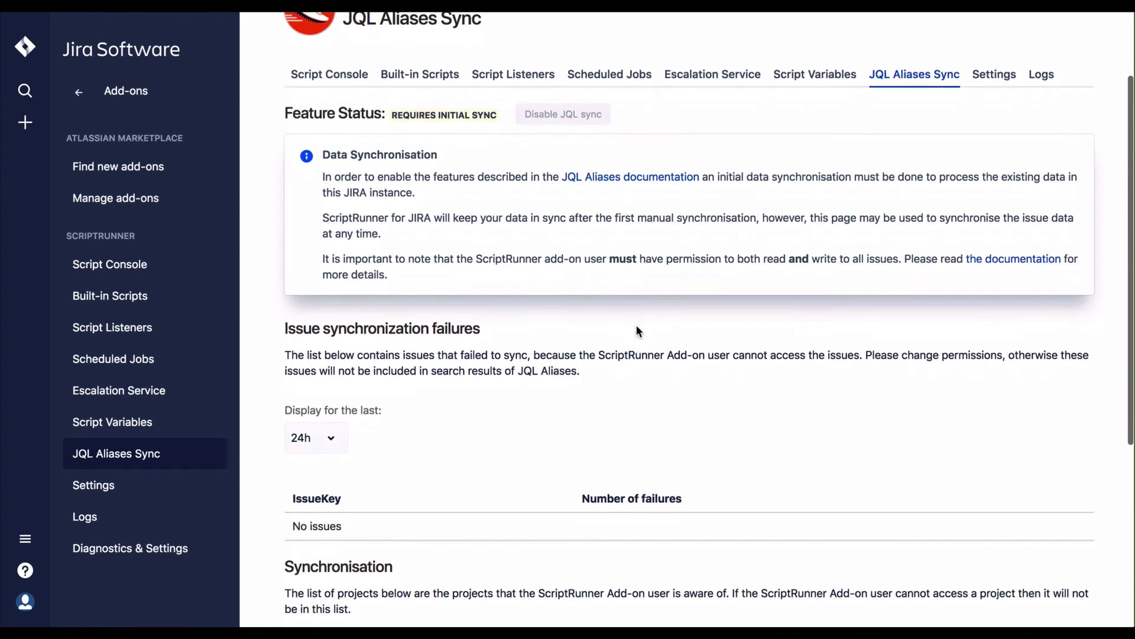
scroll(638, 332, down, 1)
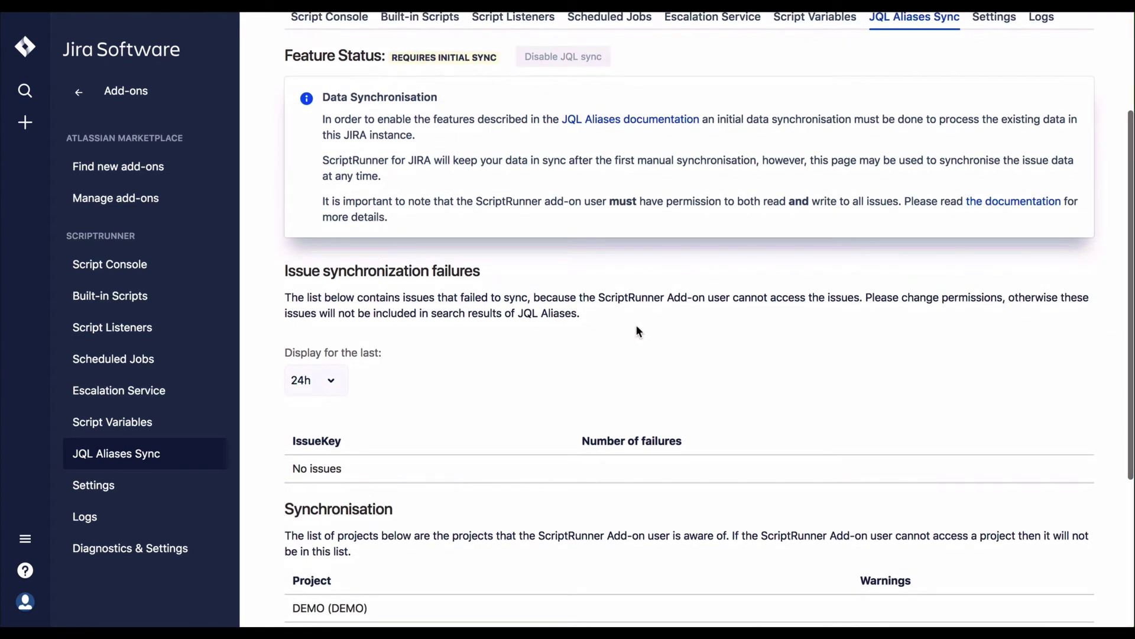
scroll(637, 330, down, 4)
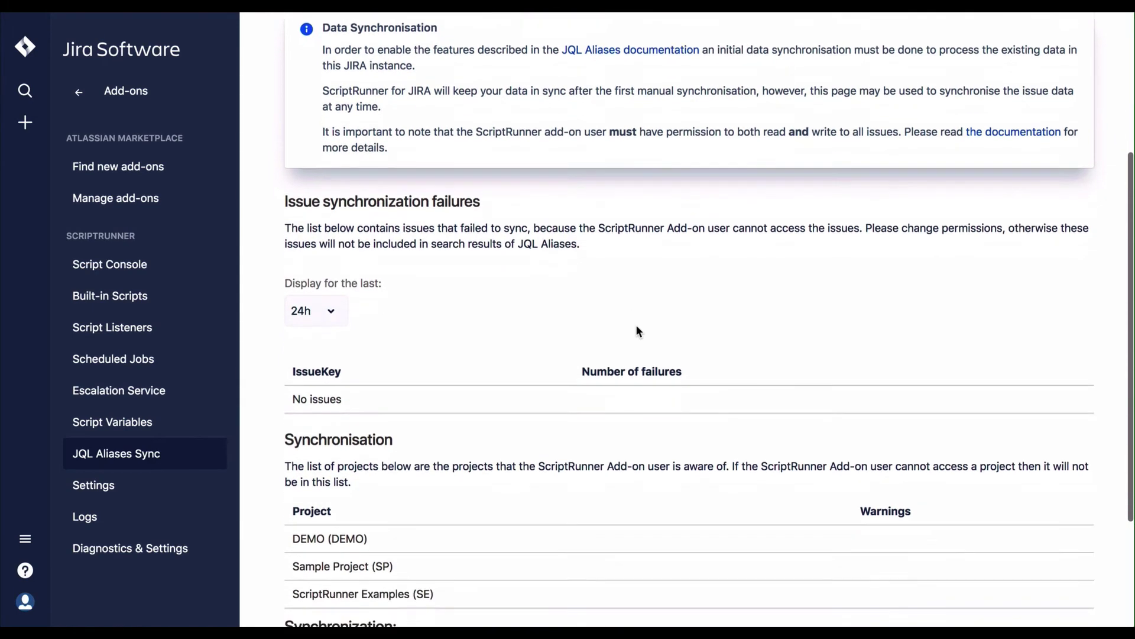
scroll(637, 330, down, 3)
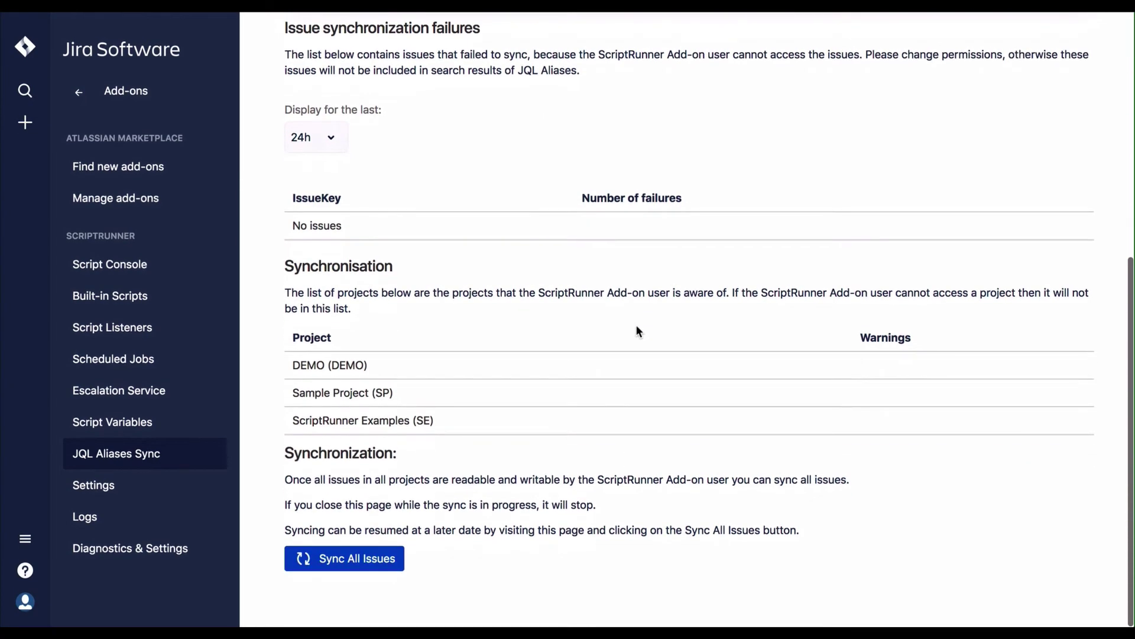
scroll(638, 330, up, 5)
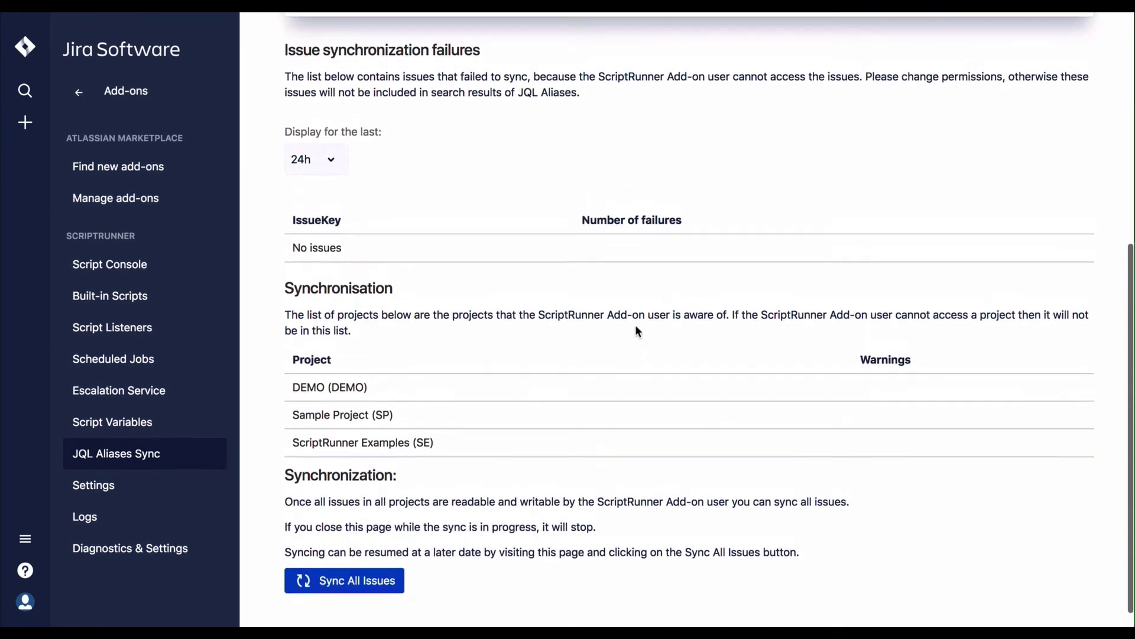
scroll(633, 324, up, 7)
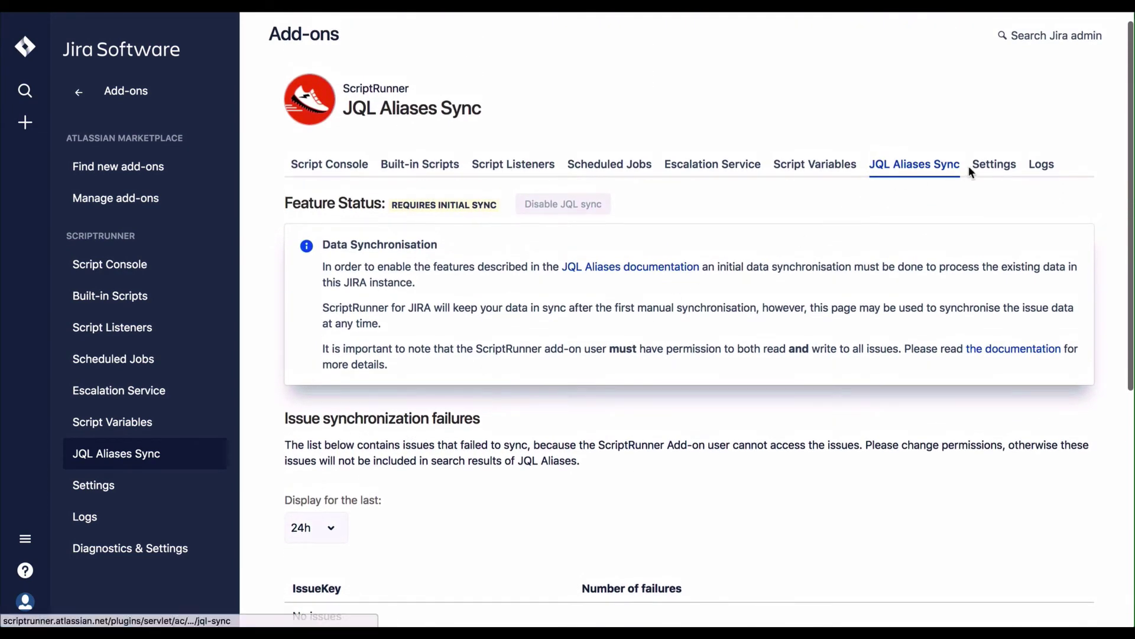
click(979, 168)
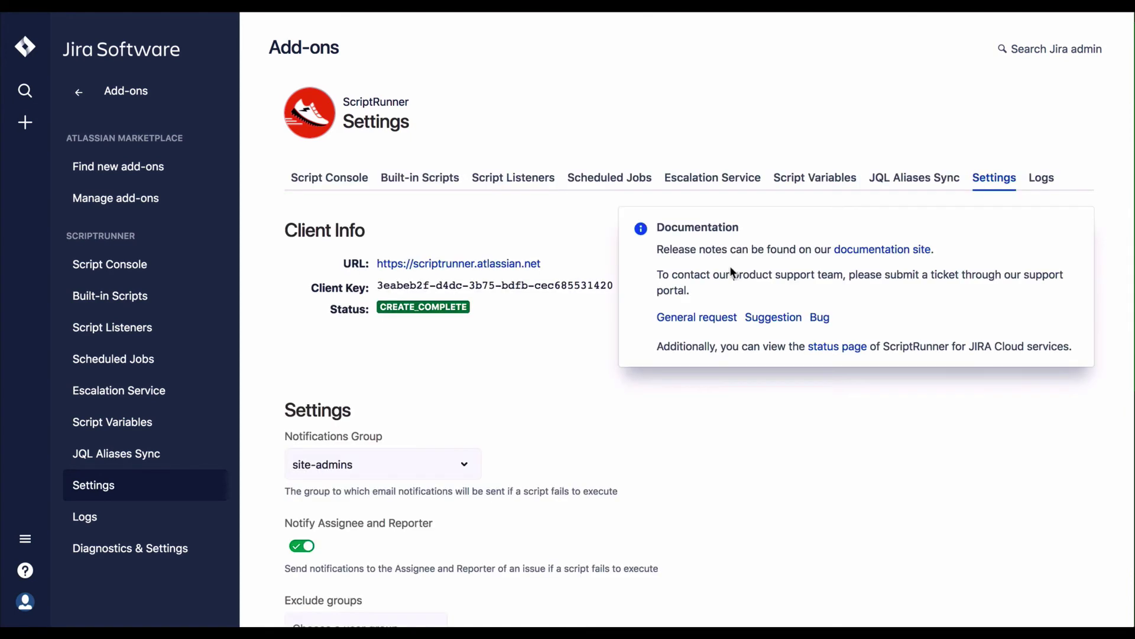
scroll(745, 270, down, 3)
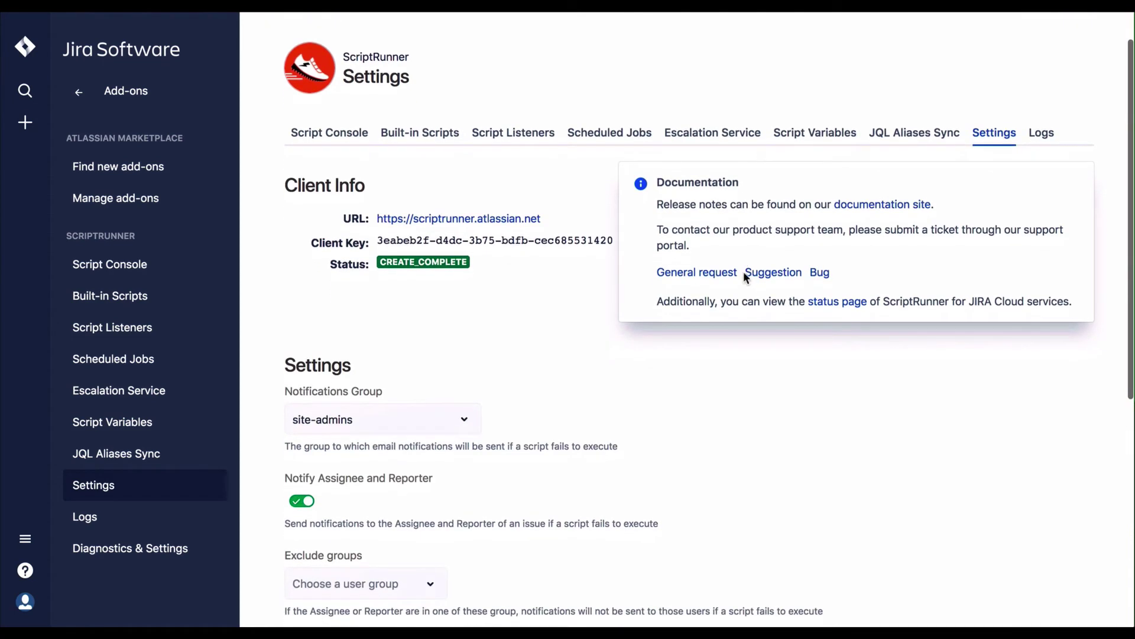
scroll(745, 273, down, 8)
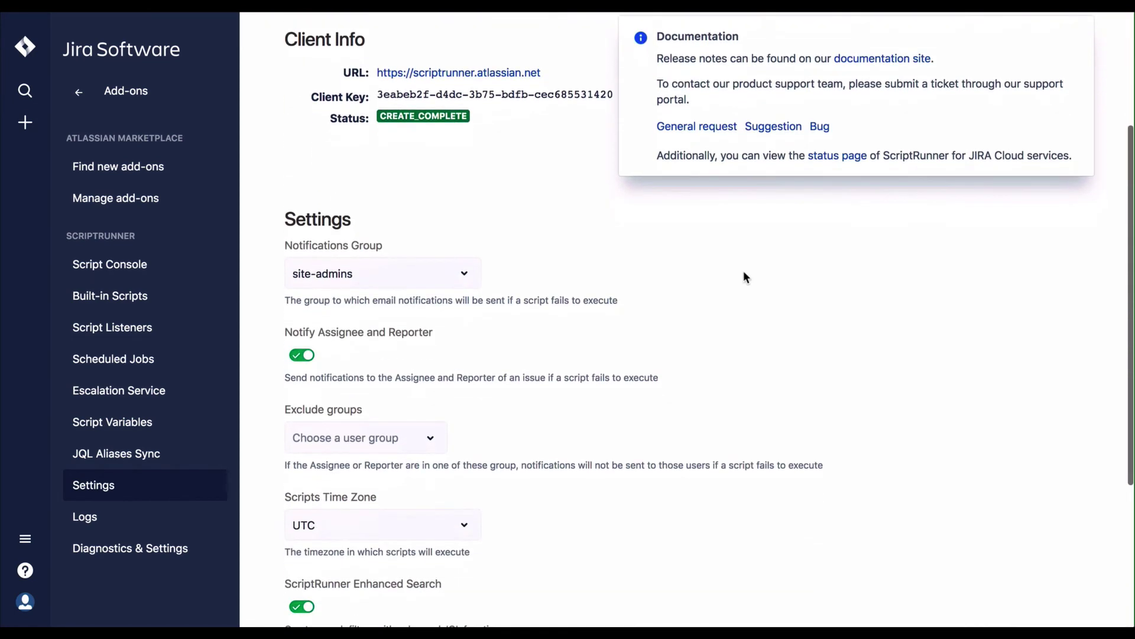
scroll(744, 274, down, 1)
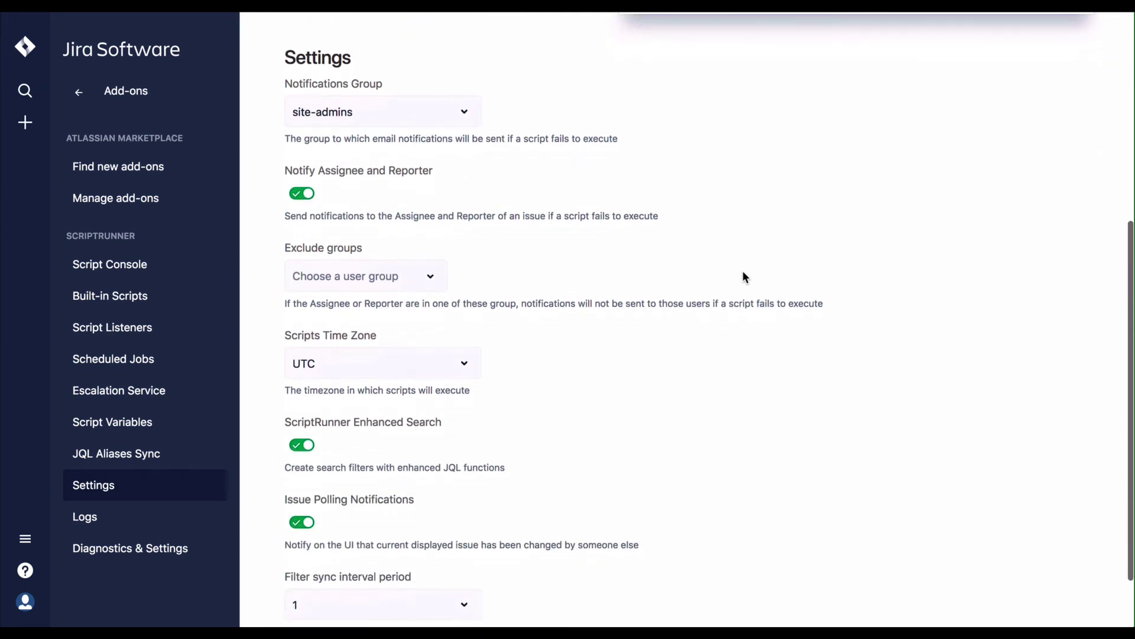
scroll(744, 273, down, 1)
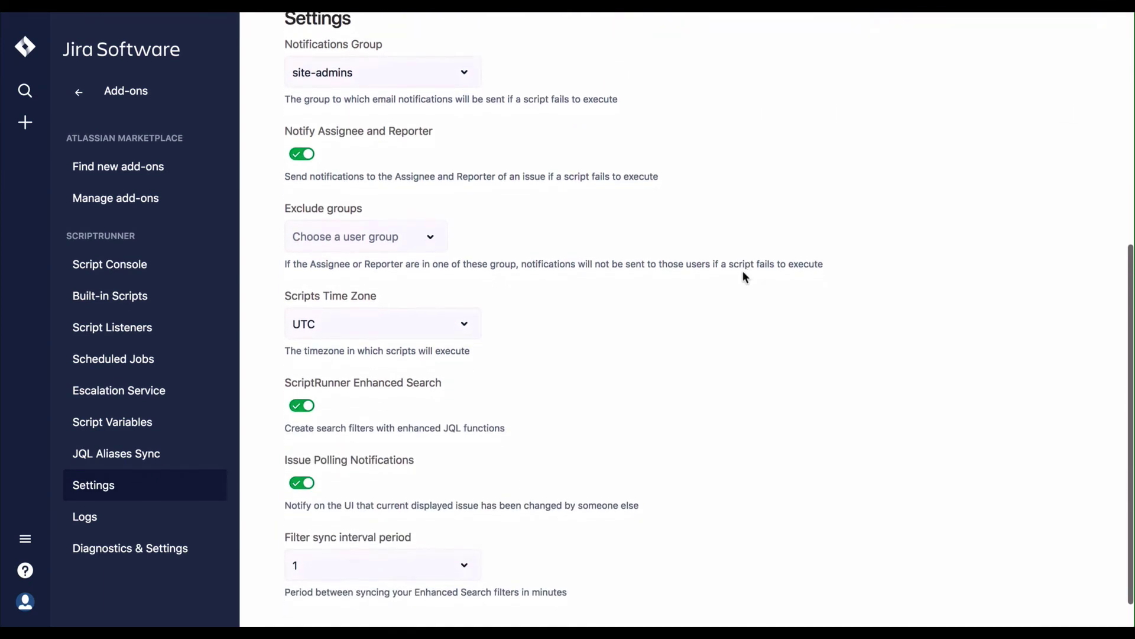
scroll(743, 273, down, 1)
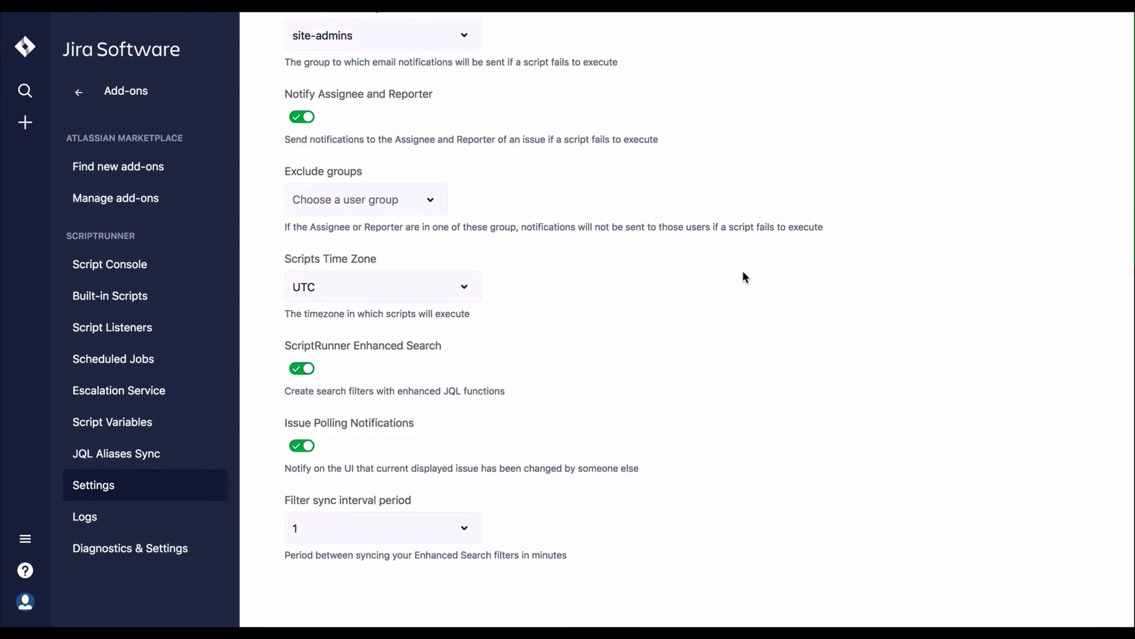
scroll(744, 273, up, 2)
scroll(743, 272, up, 4)
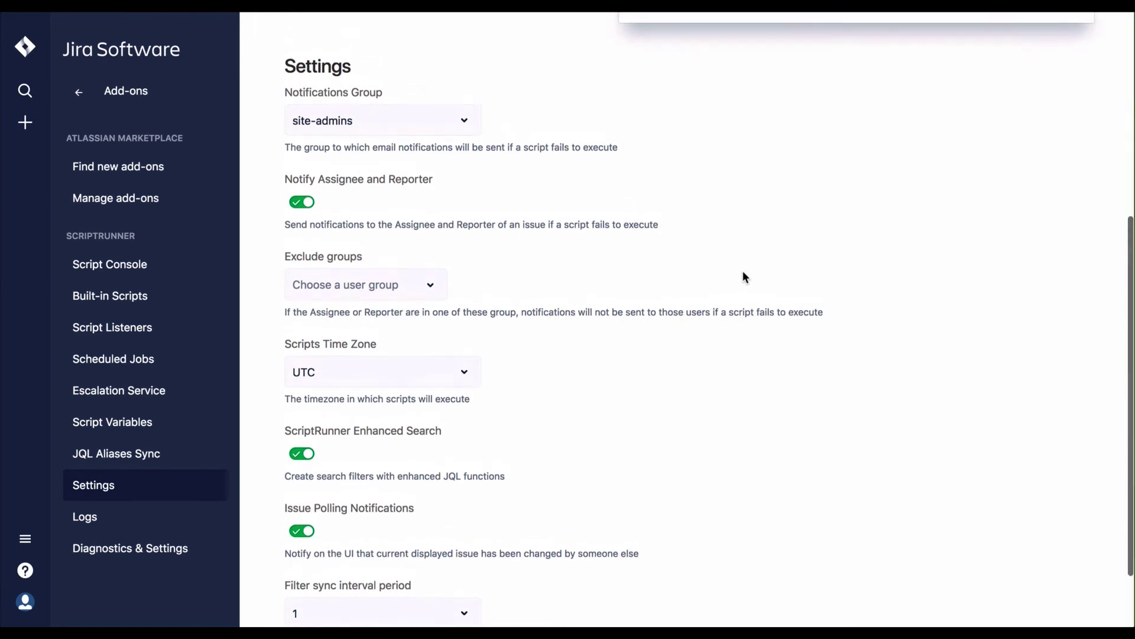
scroll(743, 273, up, 3)
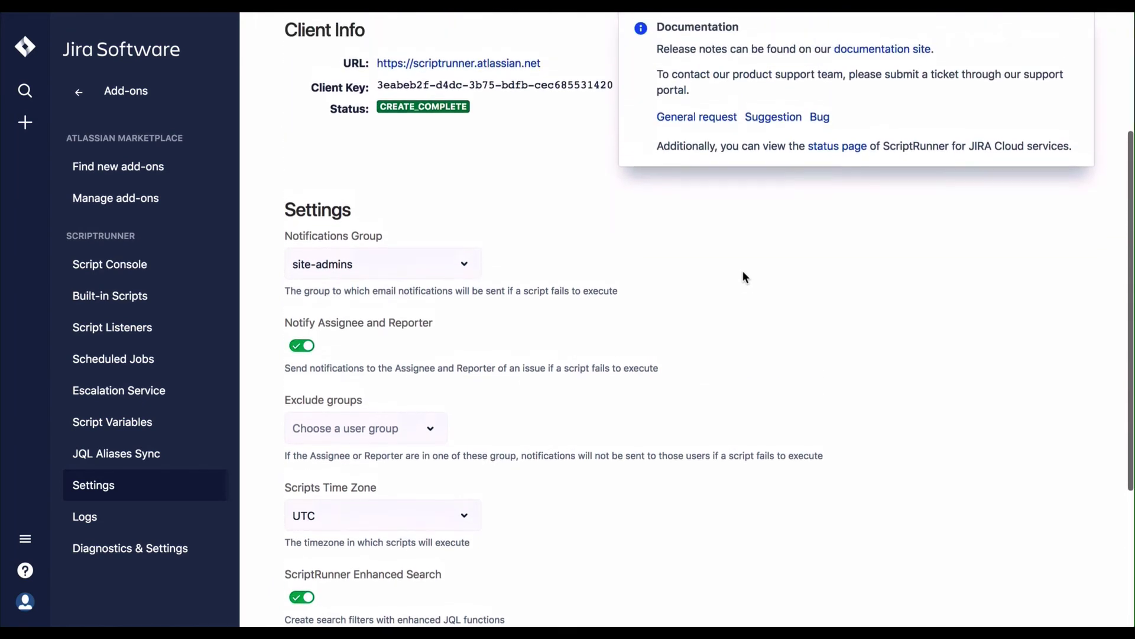
scroll(743, 272, up, 3)
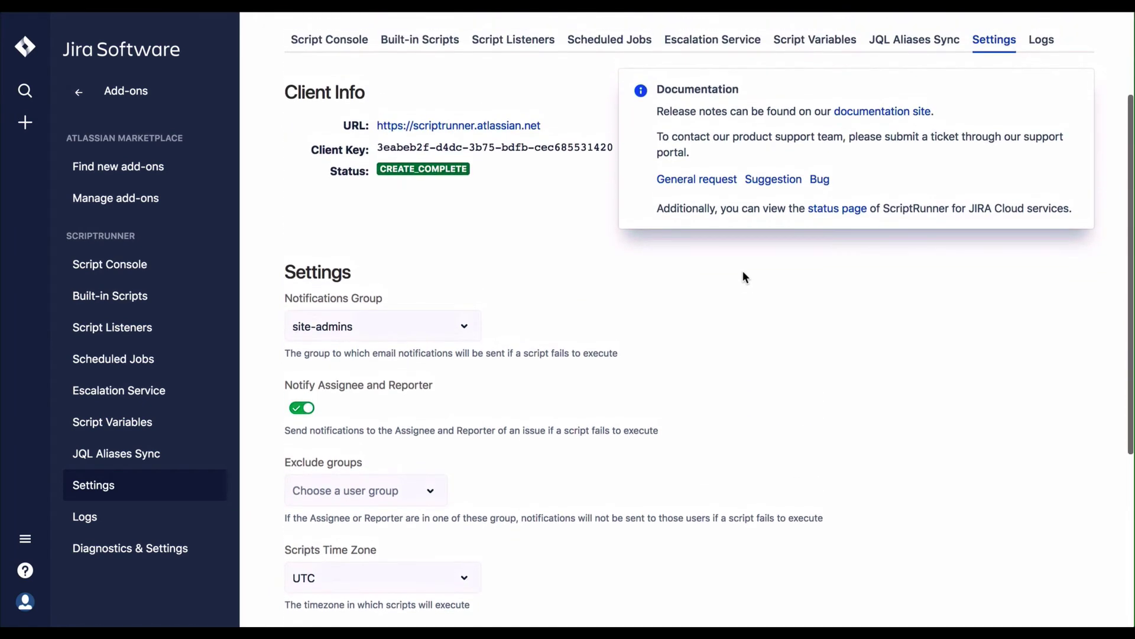
scroll(743, 271, up, 1)
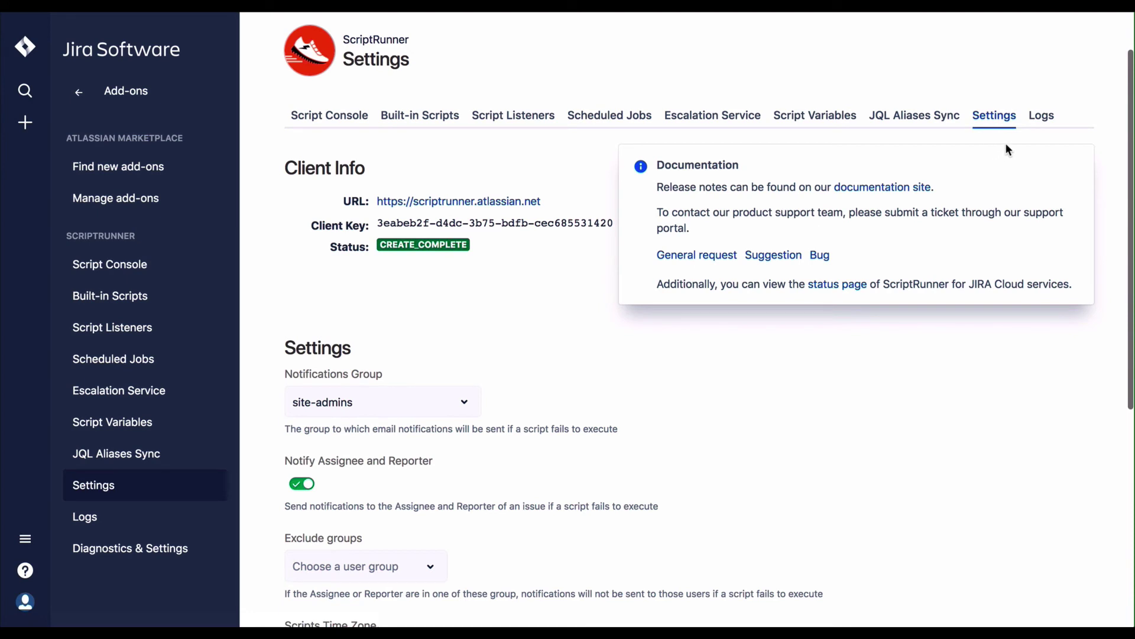
click(1047, 124)
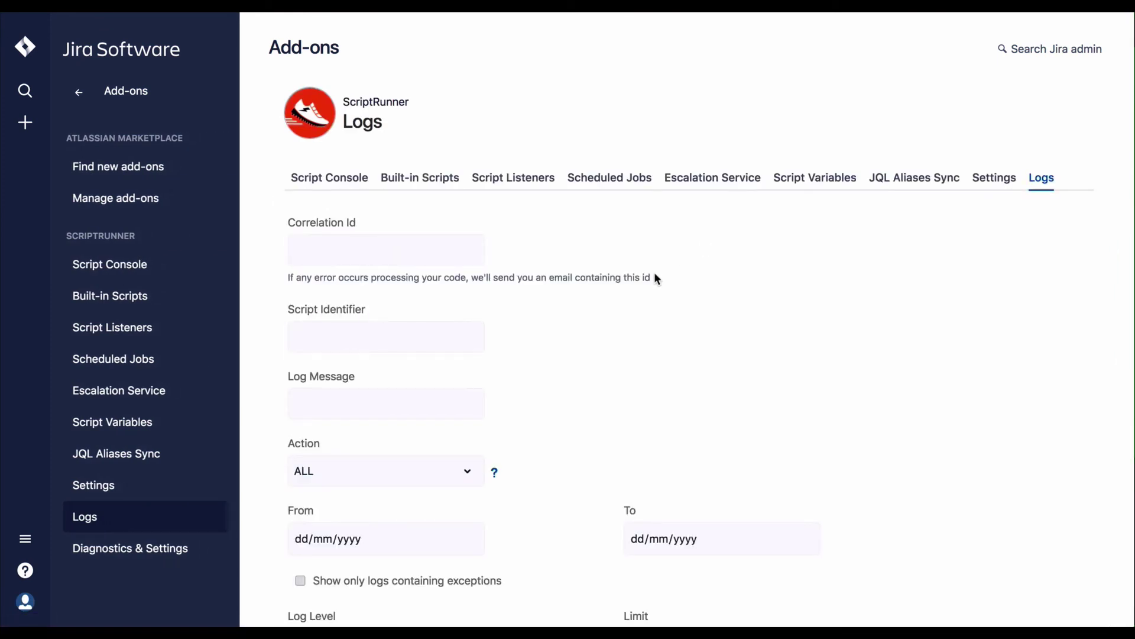
Step: Scroll through the log entries, including the CopyCustomFields and BulkFixResolutions runs, and back up
scroll(657, 273, down, 3)
scroll(639, 283, down, 5)
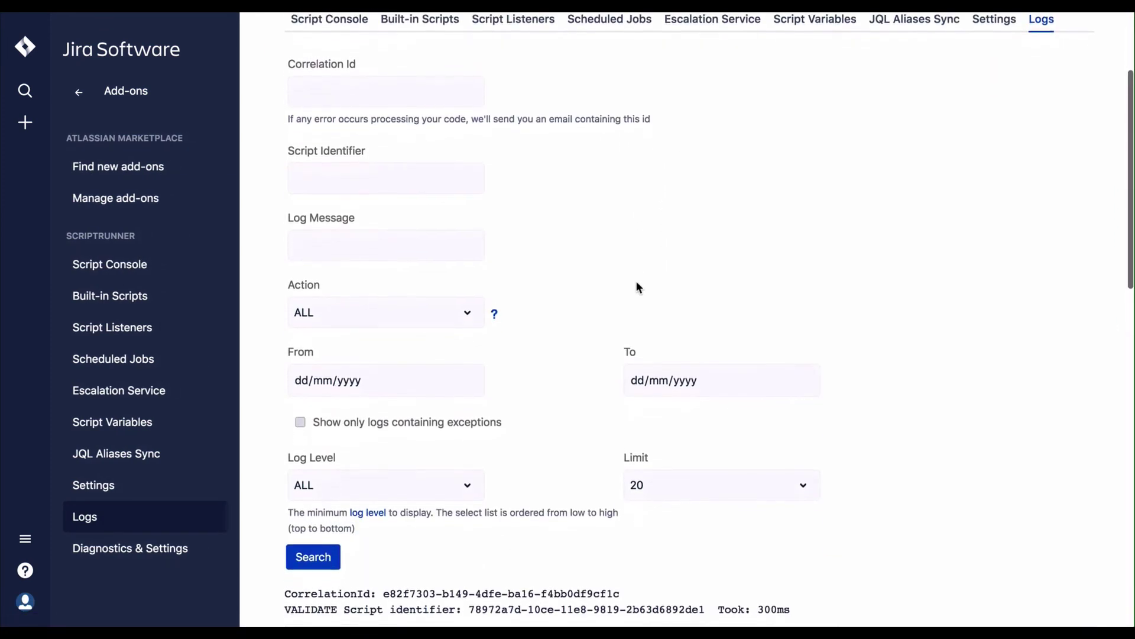
scroll(636, 285, down, 8)
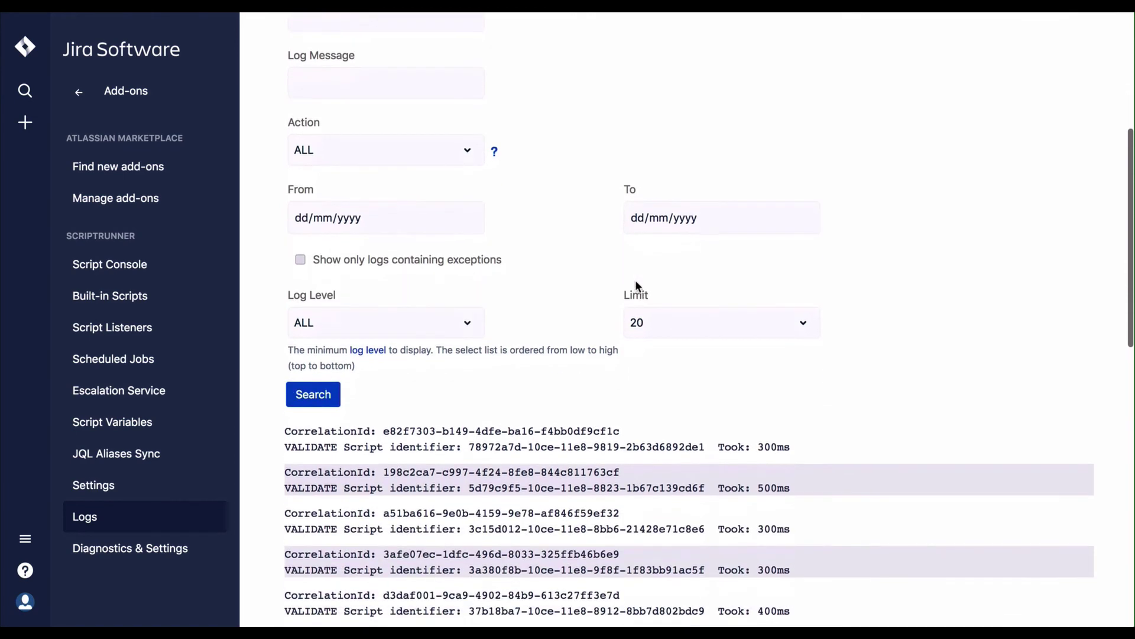
scroll(635, 285, down, 7)
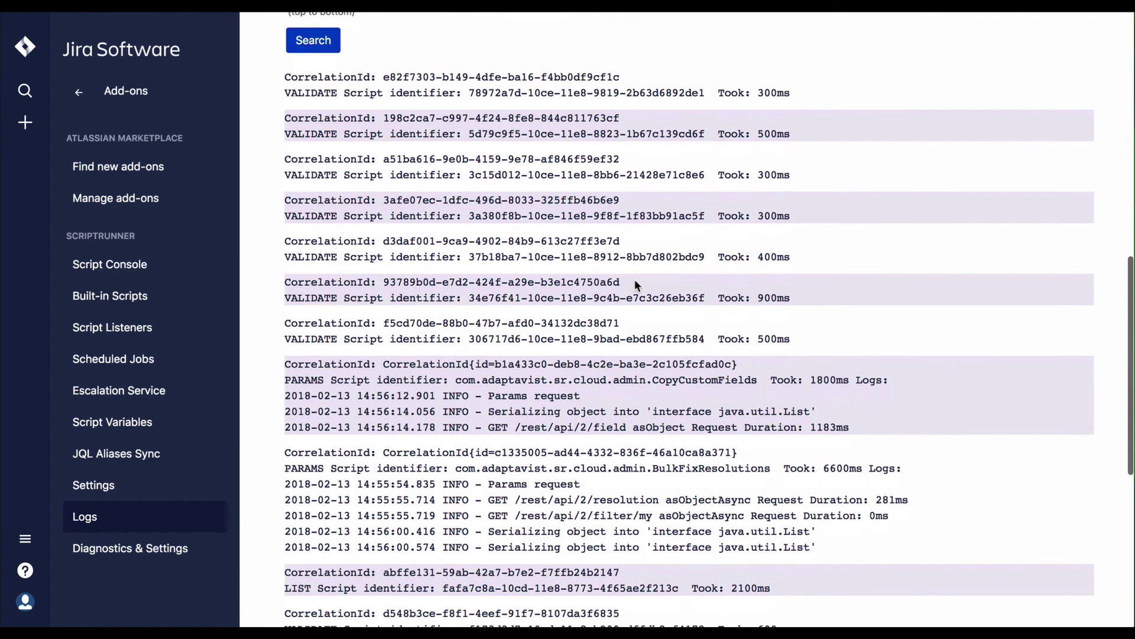
scroll(635, 284, down, 4)
scroll(635, 281, down, 4)
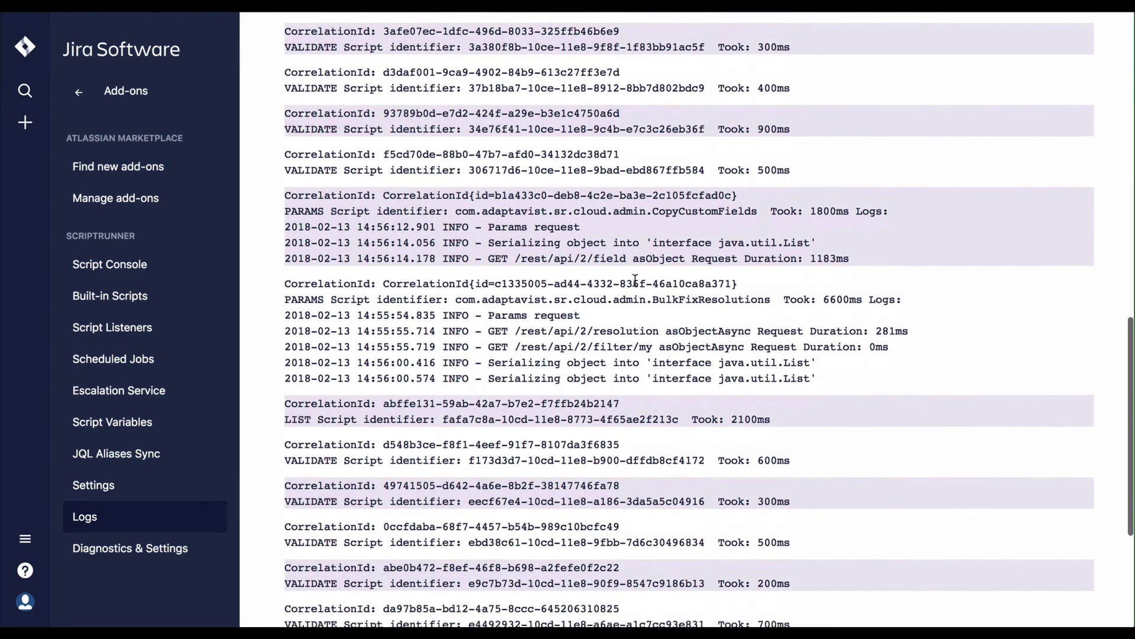
scroll(635, 281, up, 7)
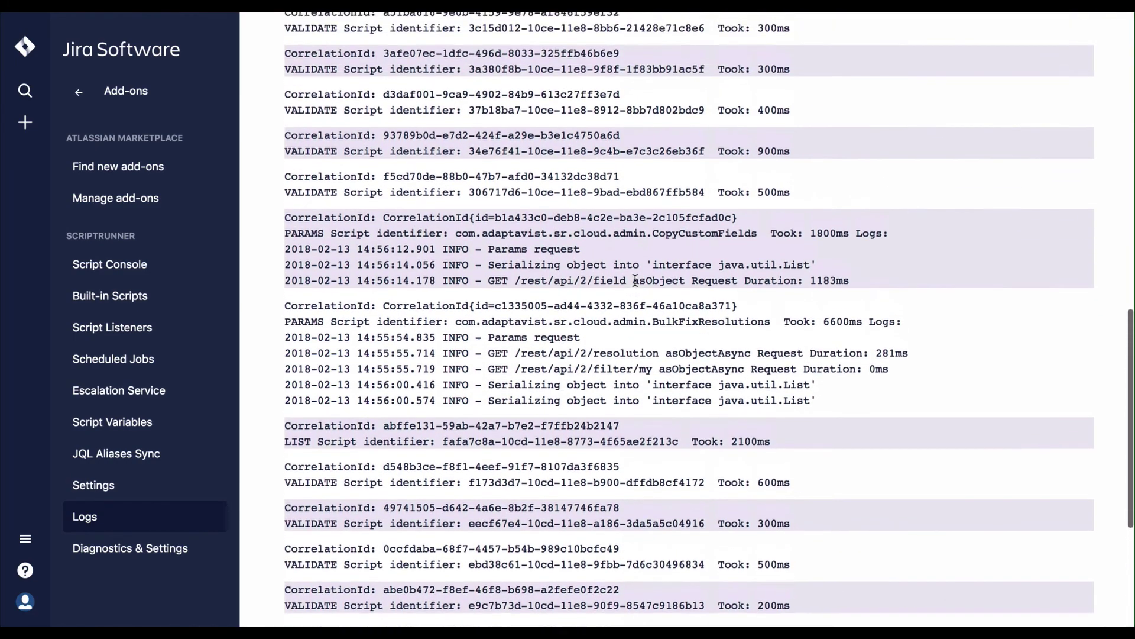
scroll(635, 280, up, 3)
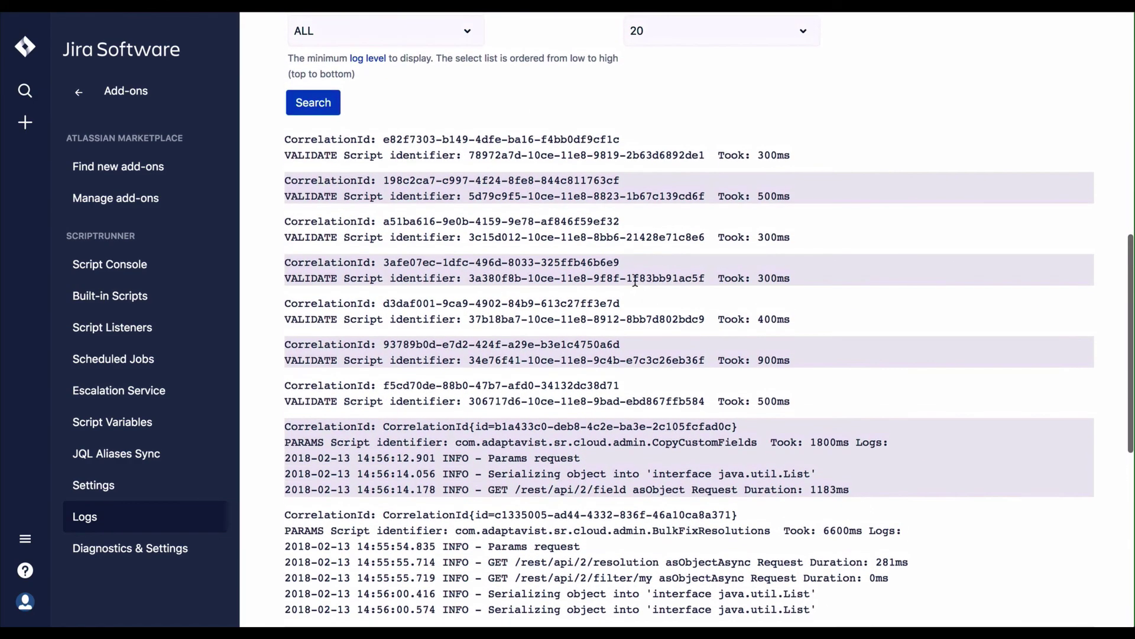
scroll(634, 280, up, 5)
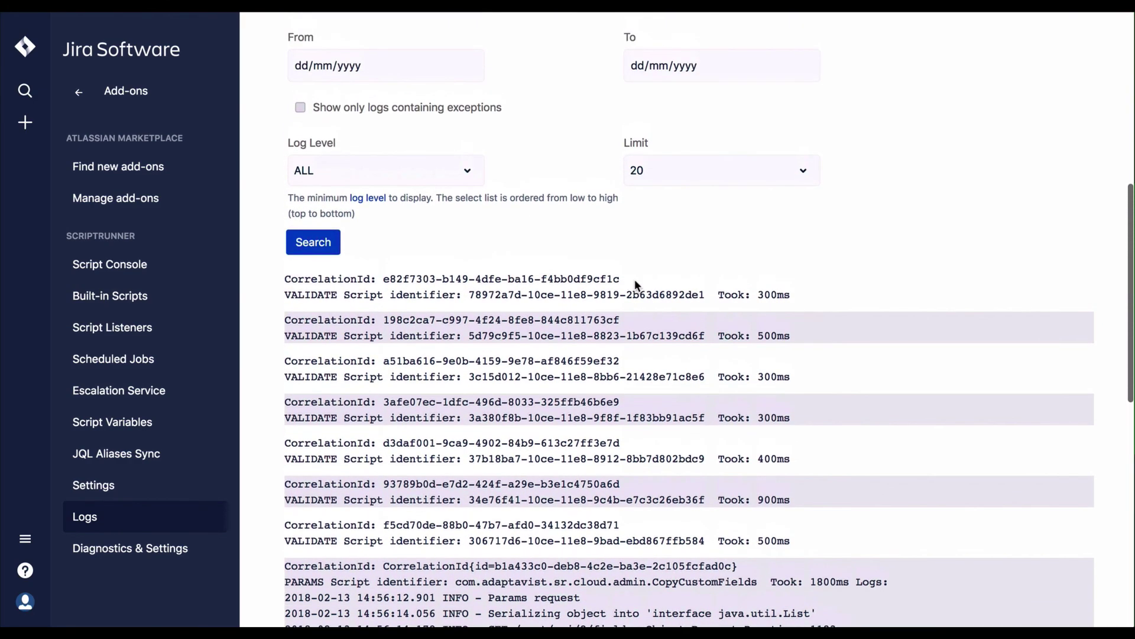
scroll(635, 284, up, 6)
scroll(635, 284, up, 10)
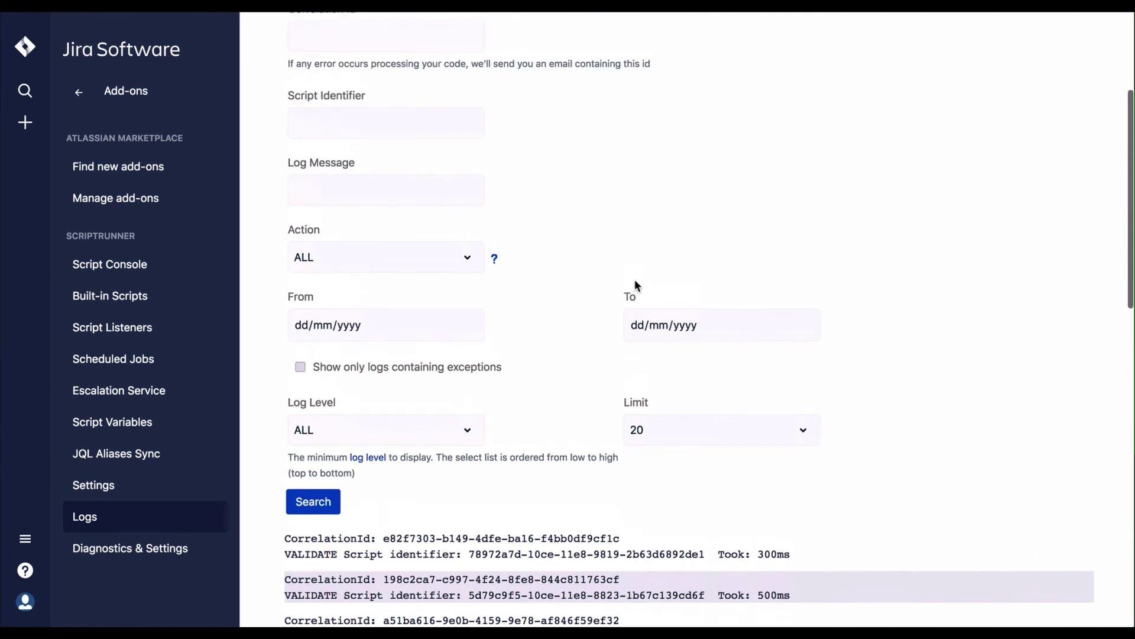
scroll(634, 285, up, 1)
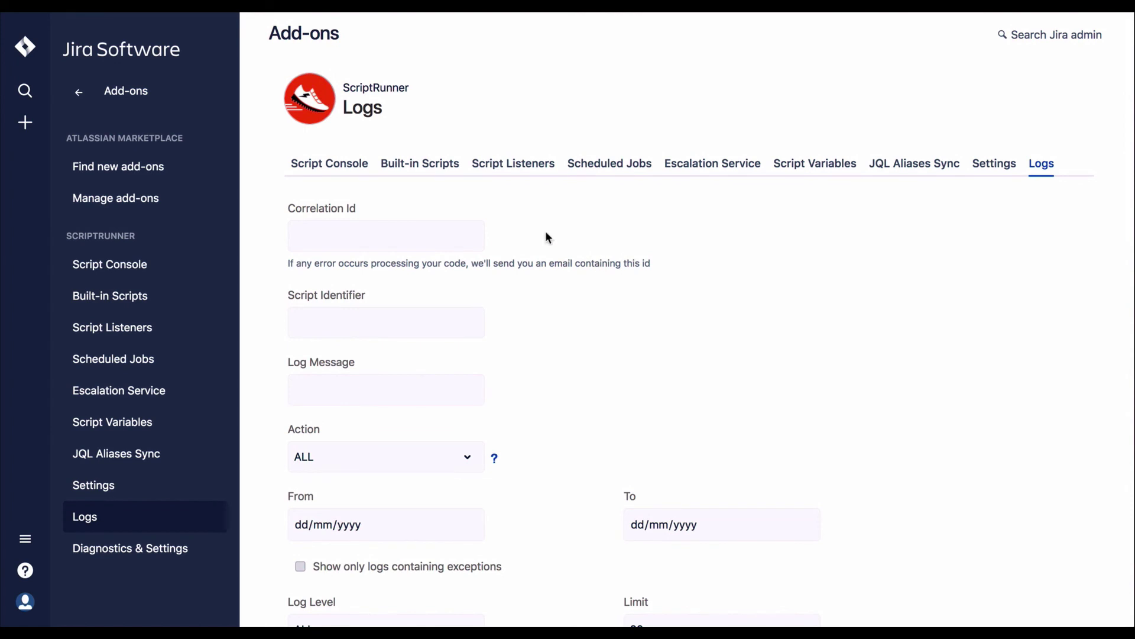
Step: Open the Script Console and preview the previously executed script
click(352, 171)
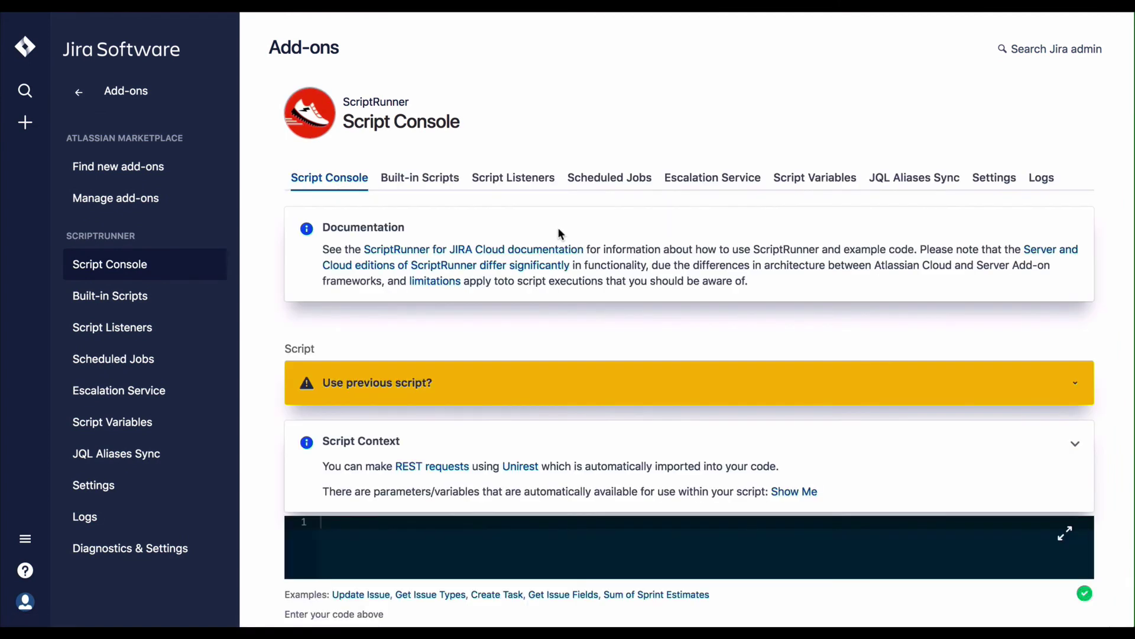
scroll(581, 278, down, 3)
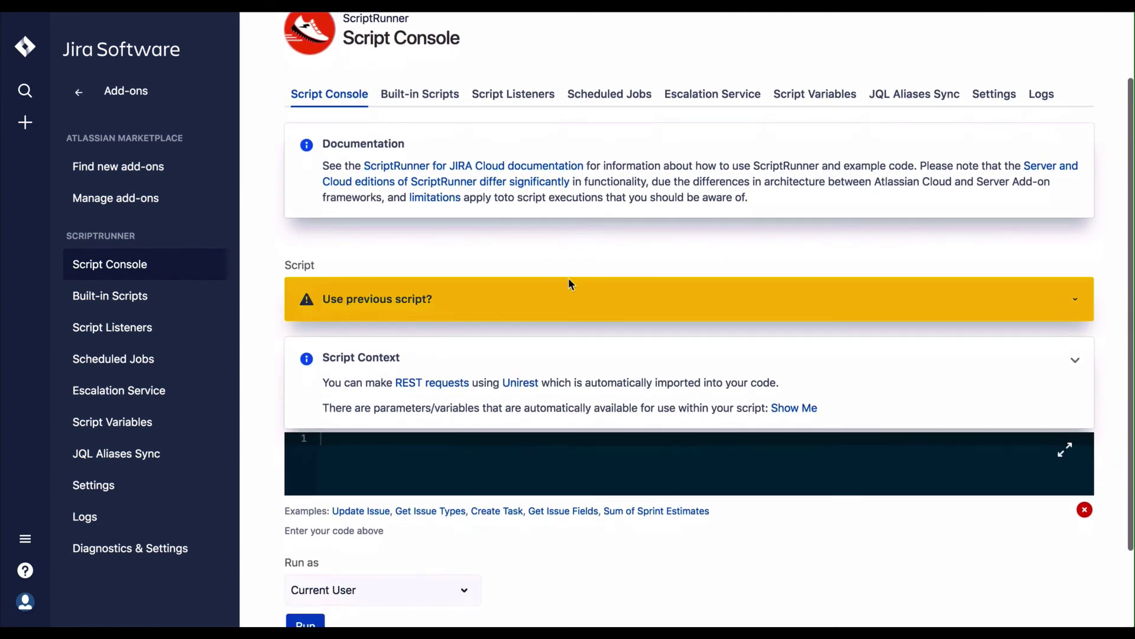
click(1077, 303)
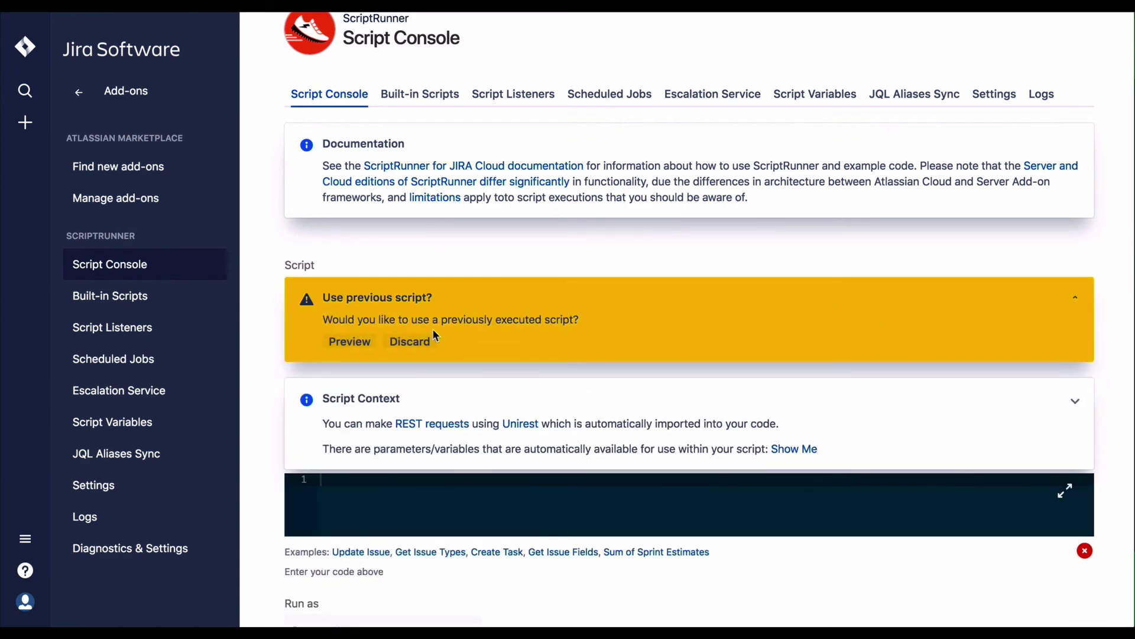
click(362, 345)
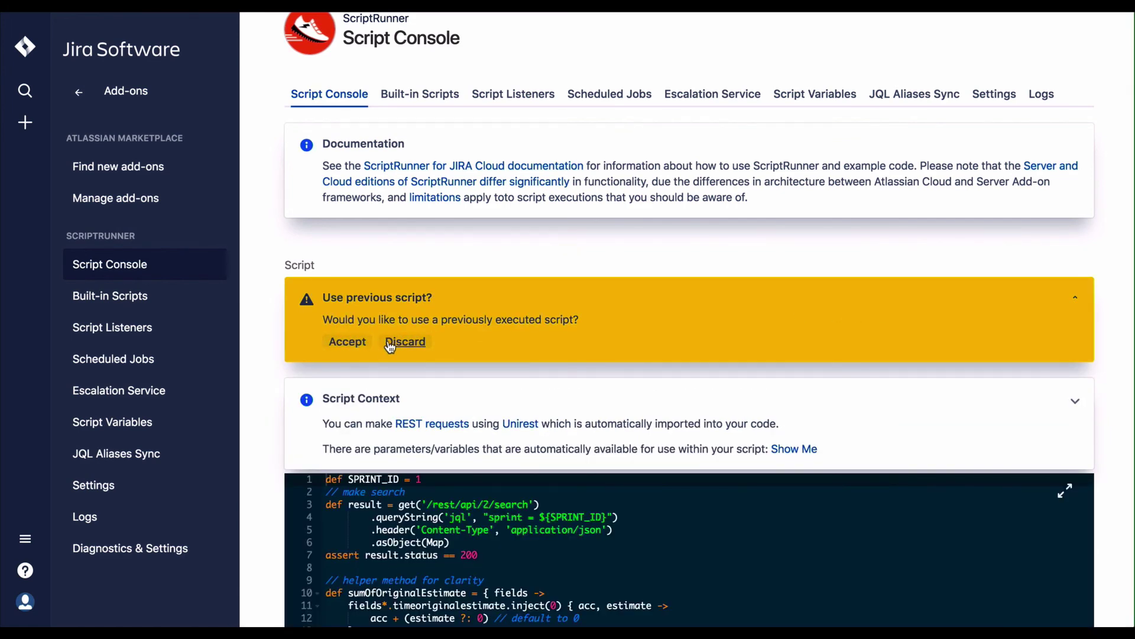
Step: Discard the previous script to empty the editor and return to the Jira home
scroll(538, 350, down, 3)
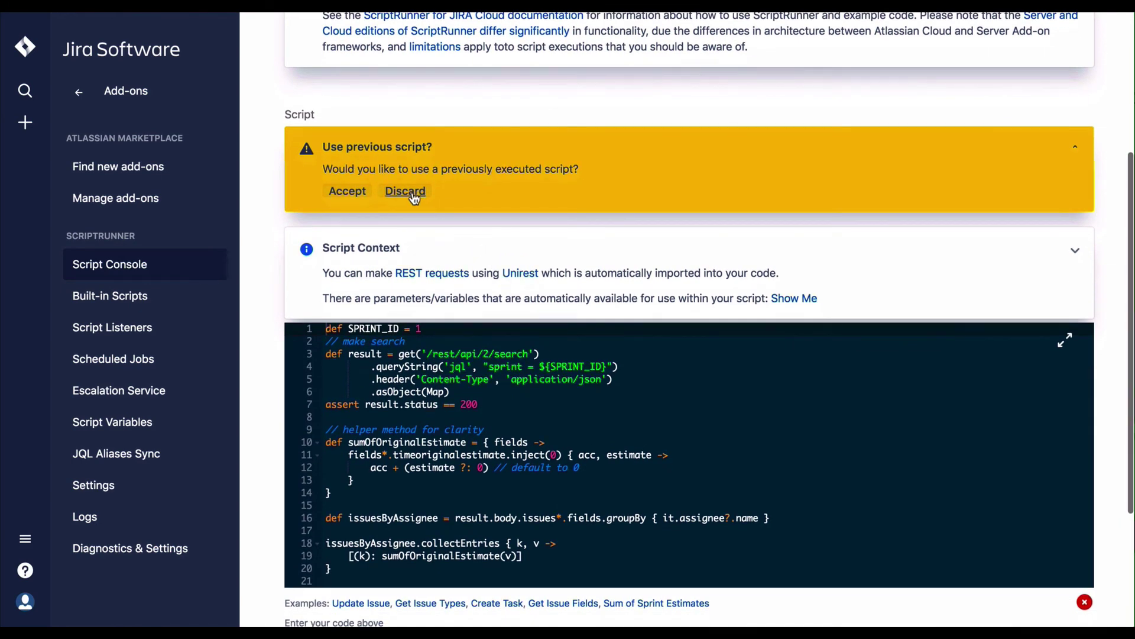
click(409, 190)
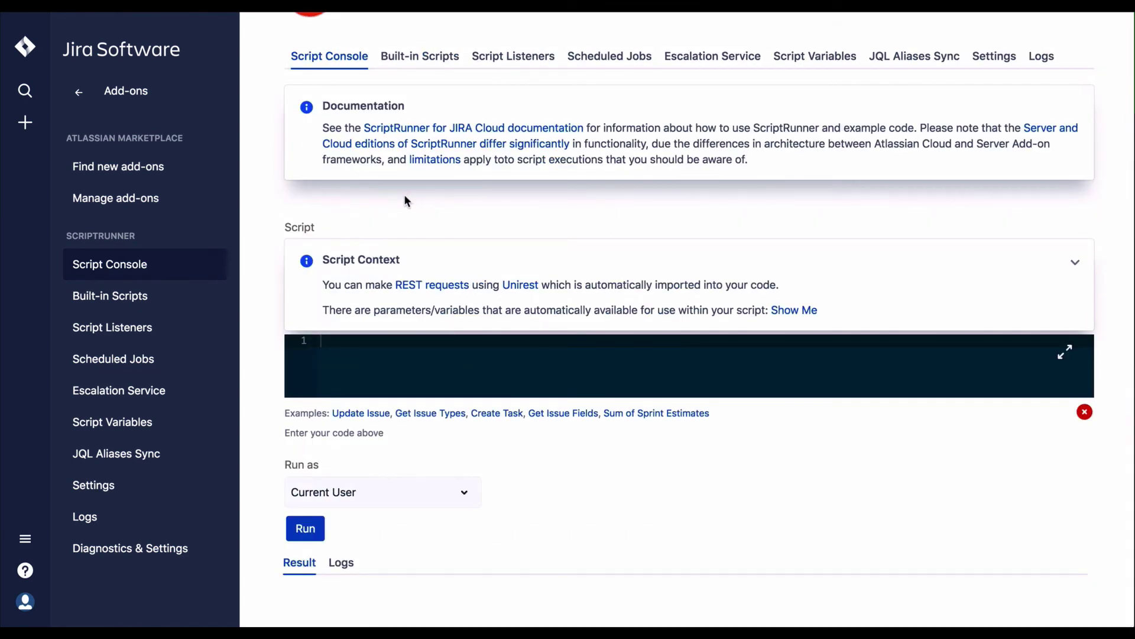
click(33, 55)
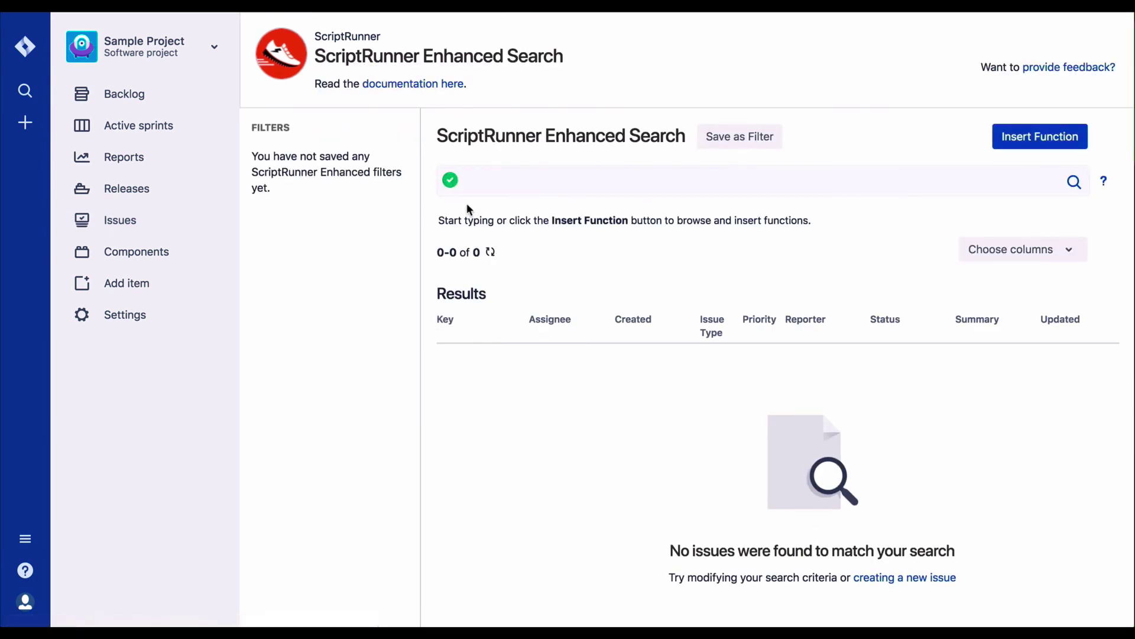
Step: Focus the empty Enhanced Search query and check Choose columns, keeping the default columns
click(743, 181)
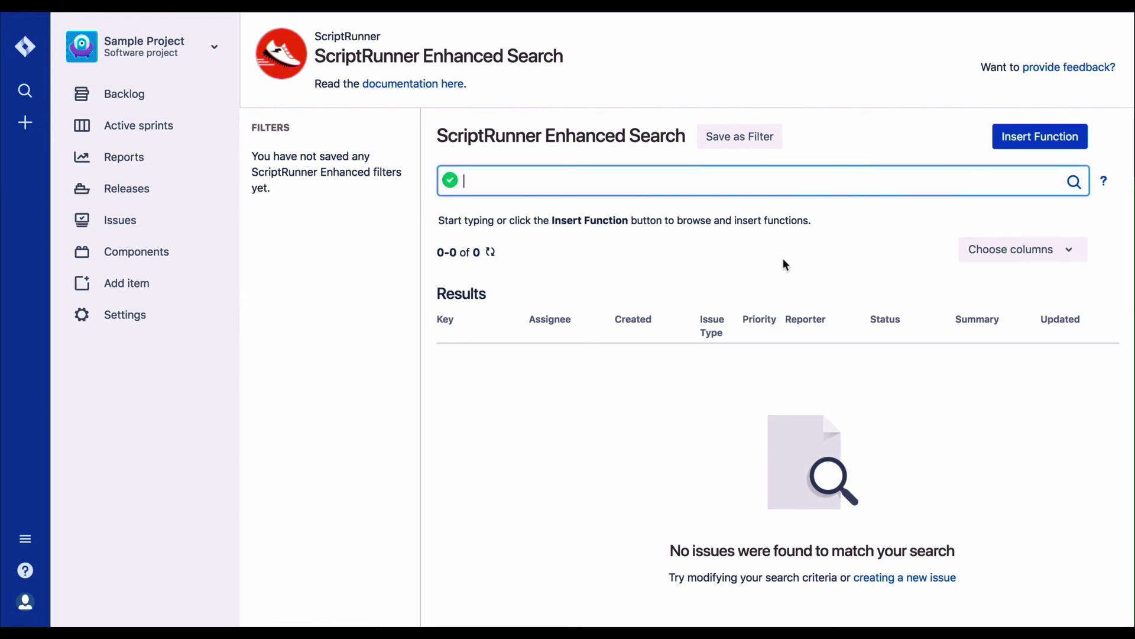
click(999, 252)
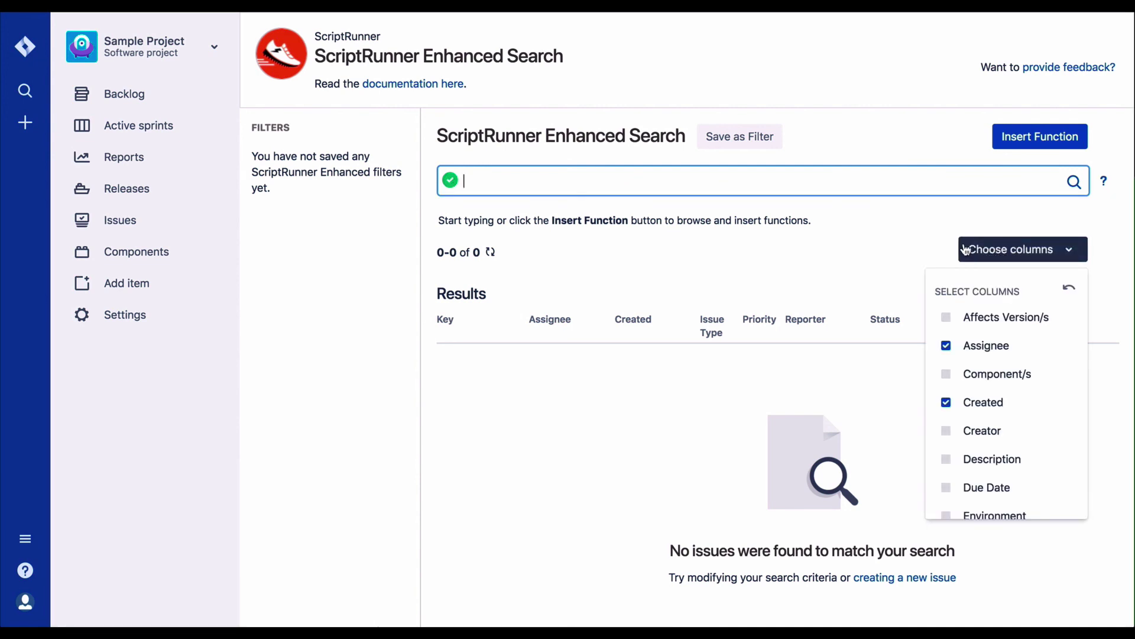
click(946, 238)
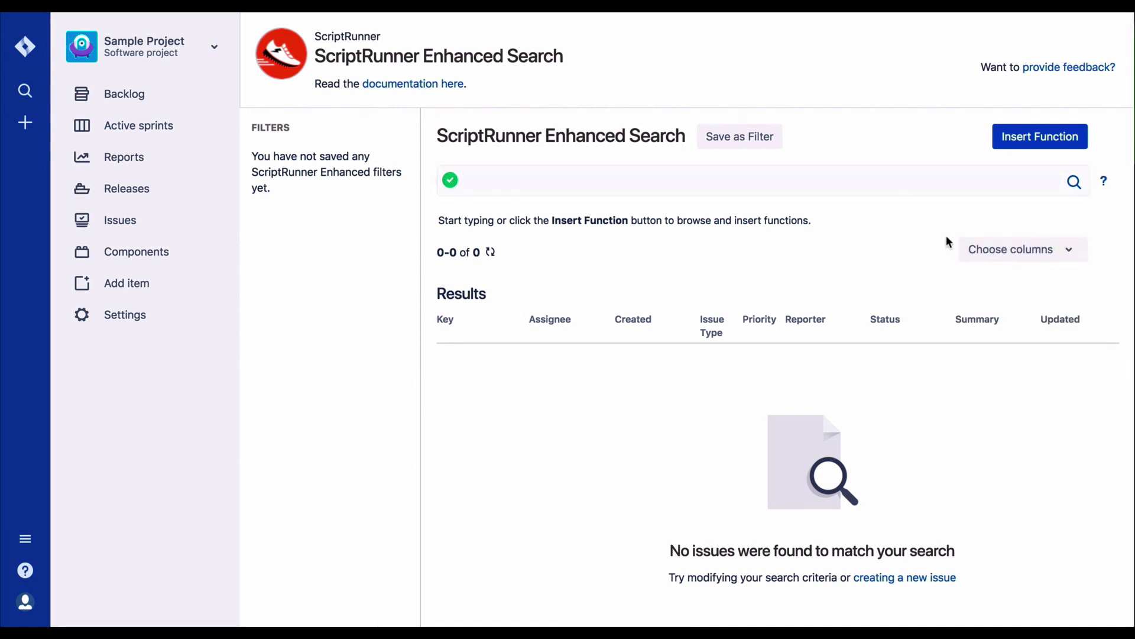
scroll(946, 237, down, 3)
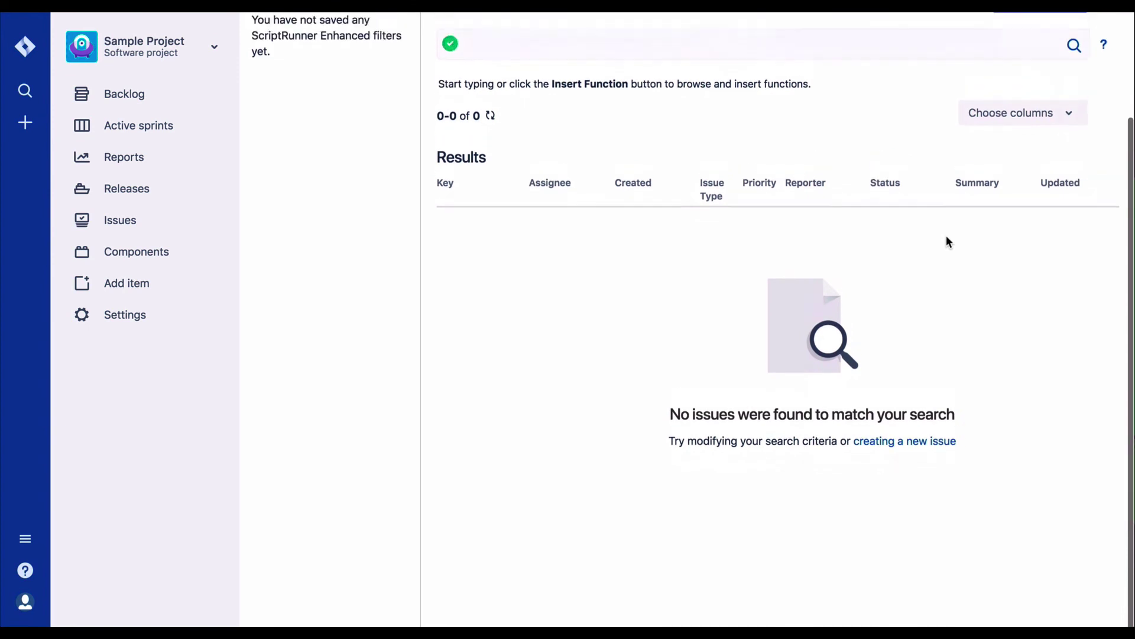
scroll(946, 241, up, 3)
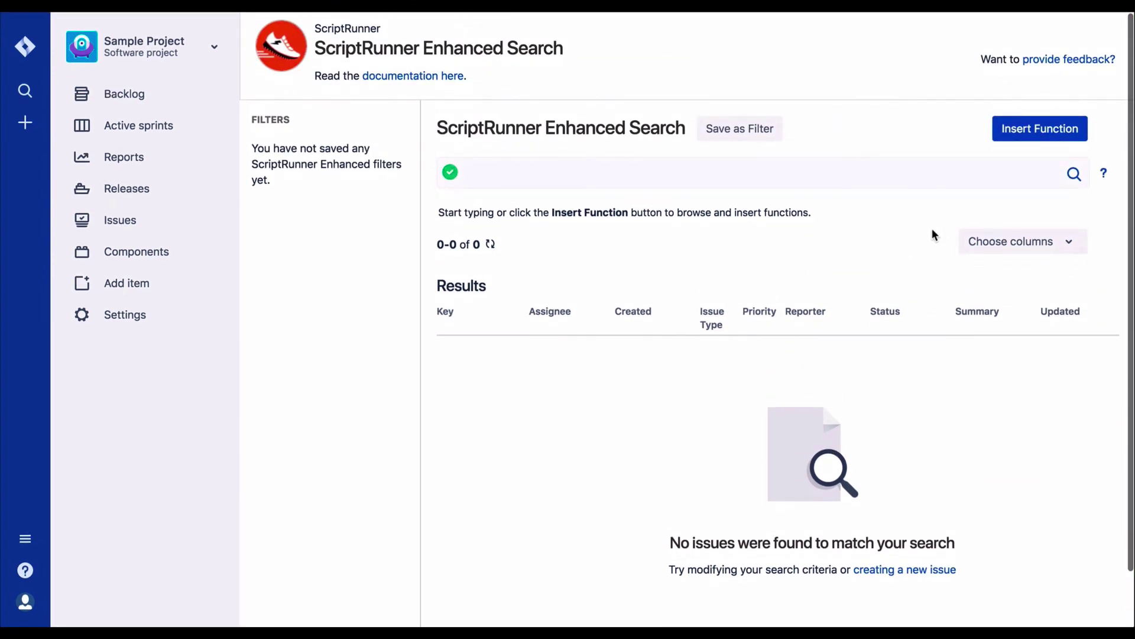